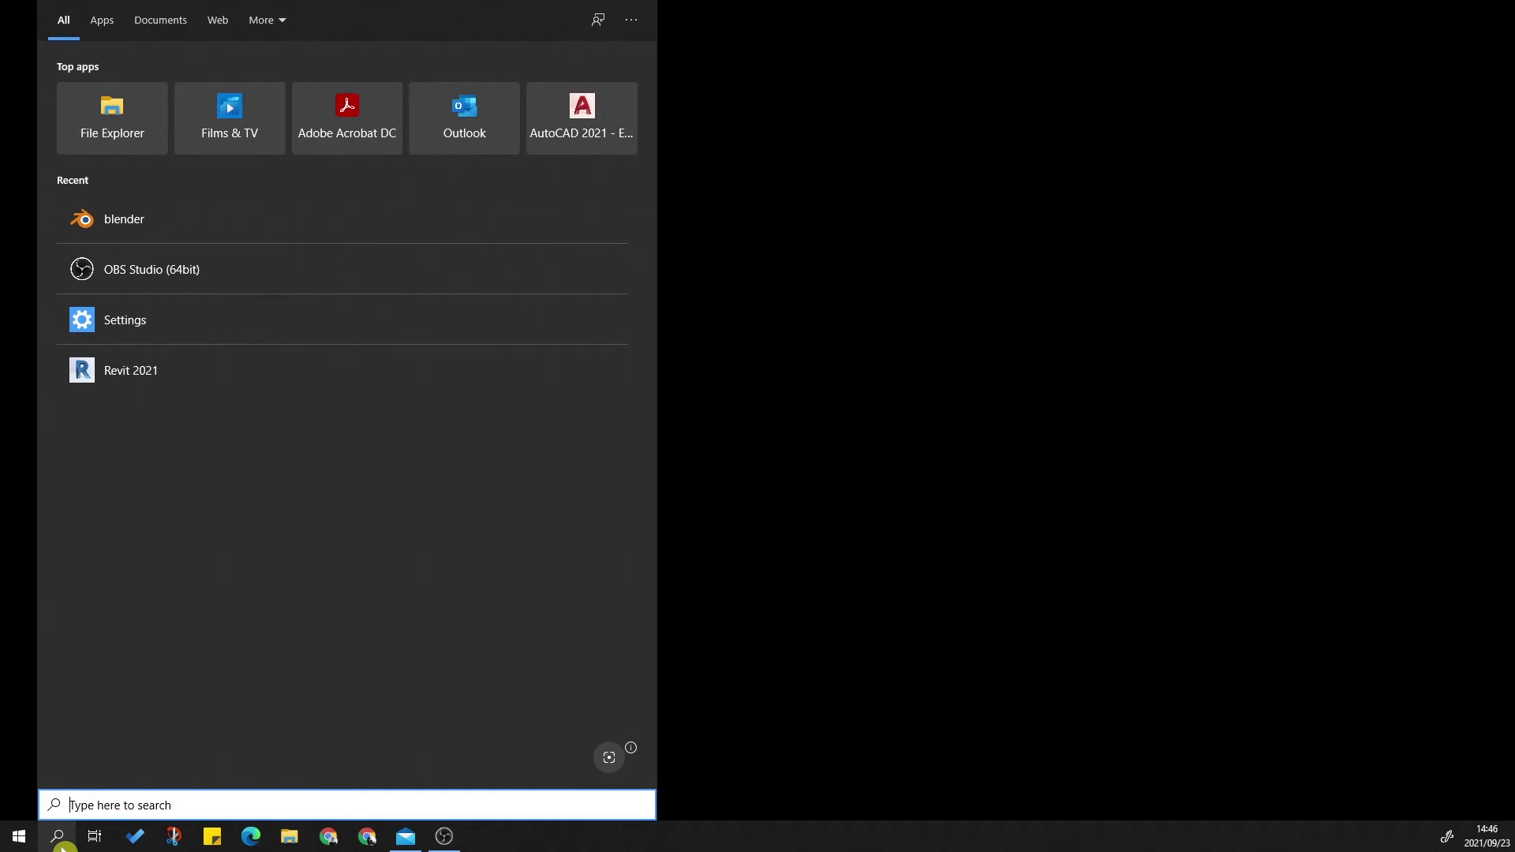
- Search the Start menu for OPEN and launch OpenShot Video Editor
text(OPEN)
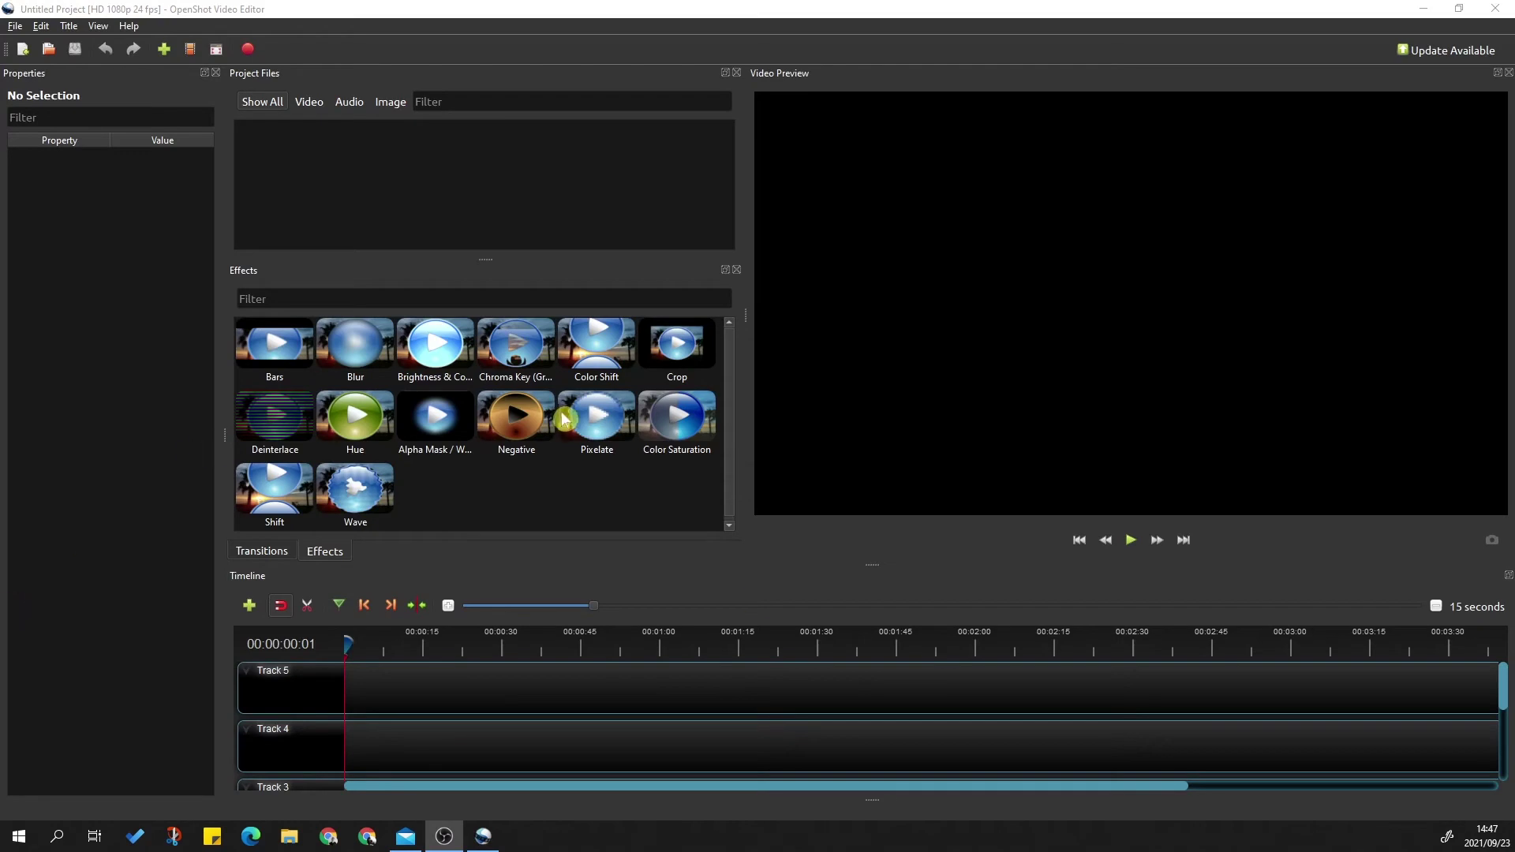
scroll(595, 408, down, 1)
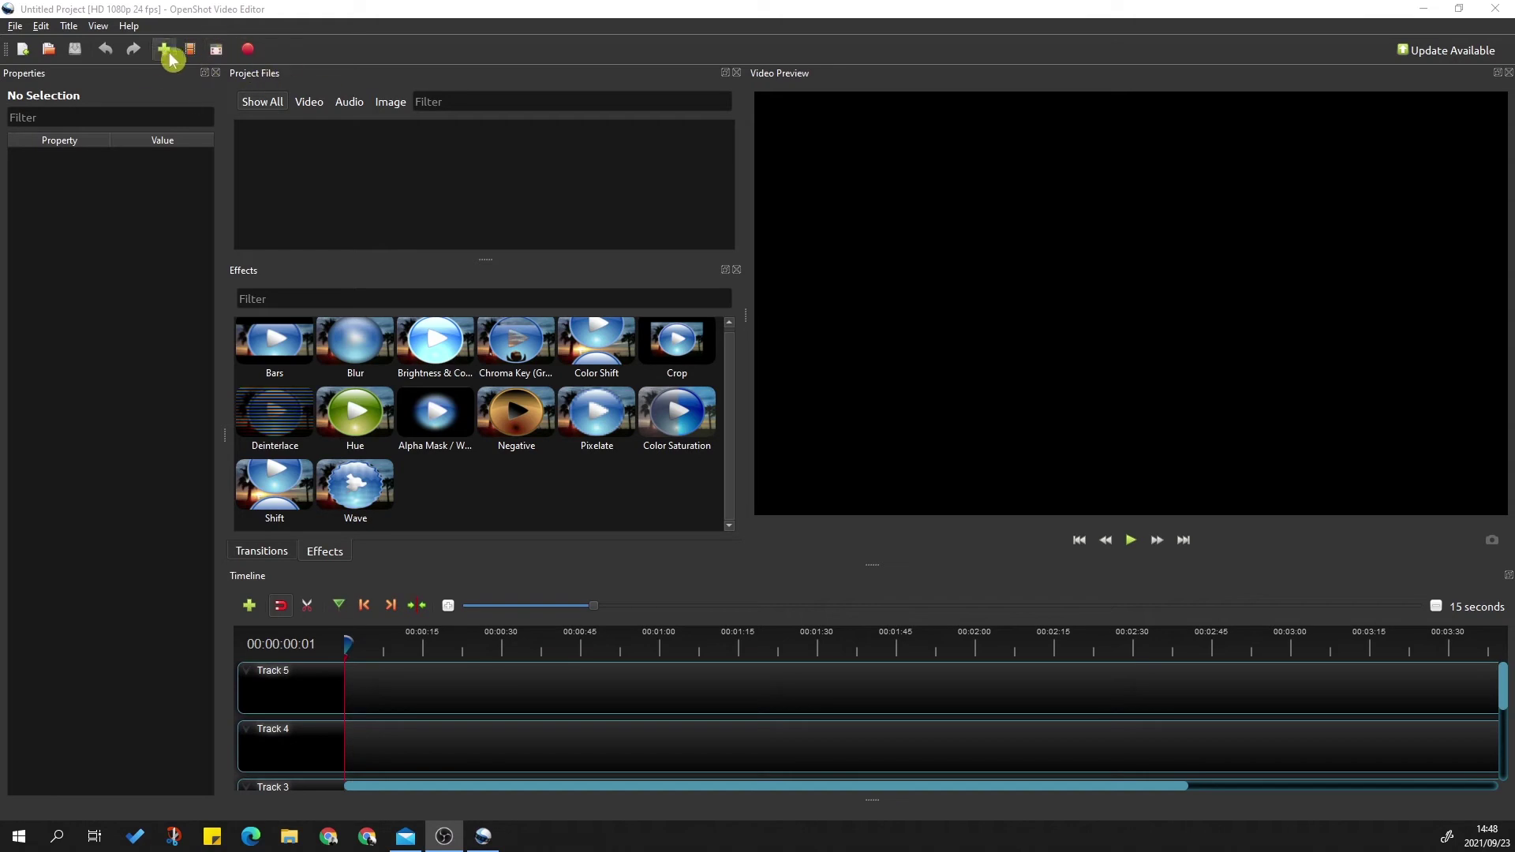
click(215, 54)
click(215, 35)
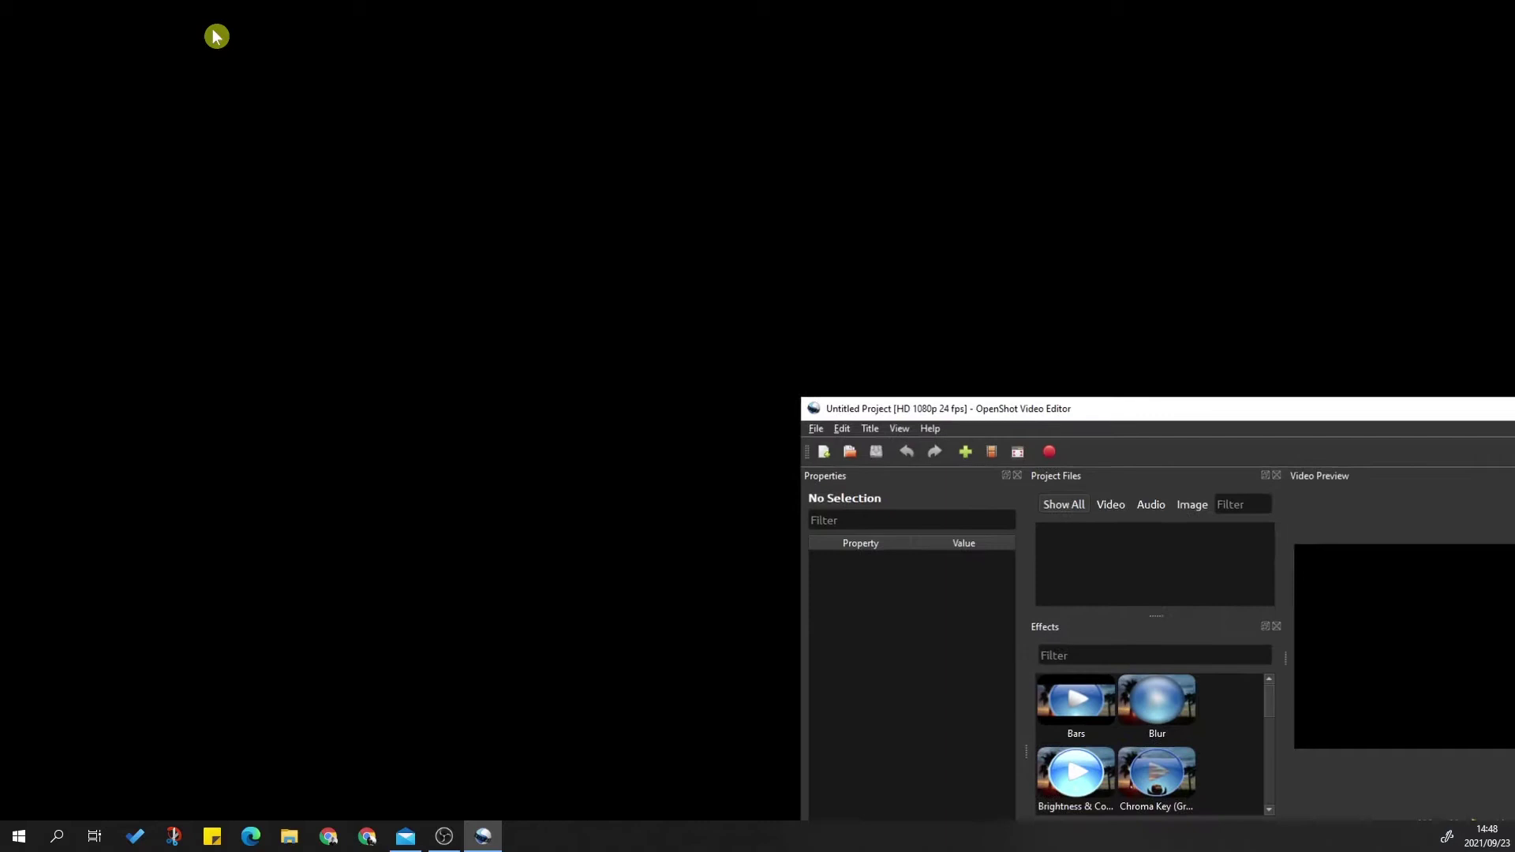
double_click(1268, 415)
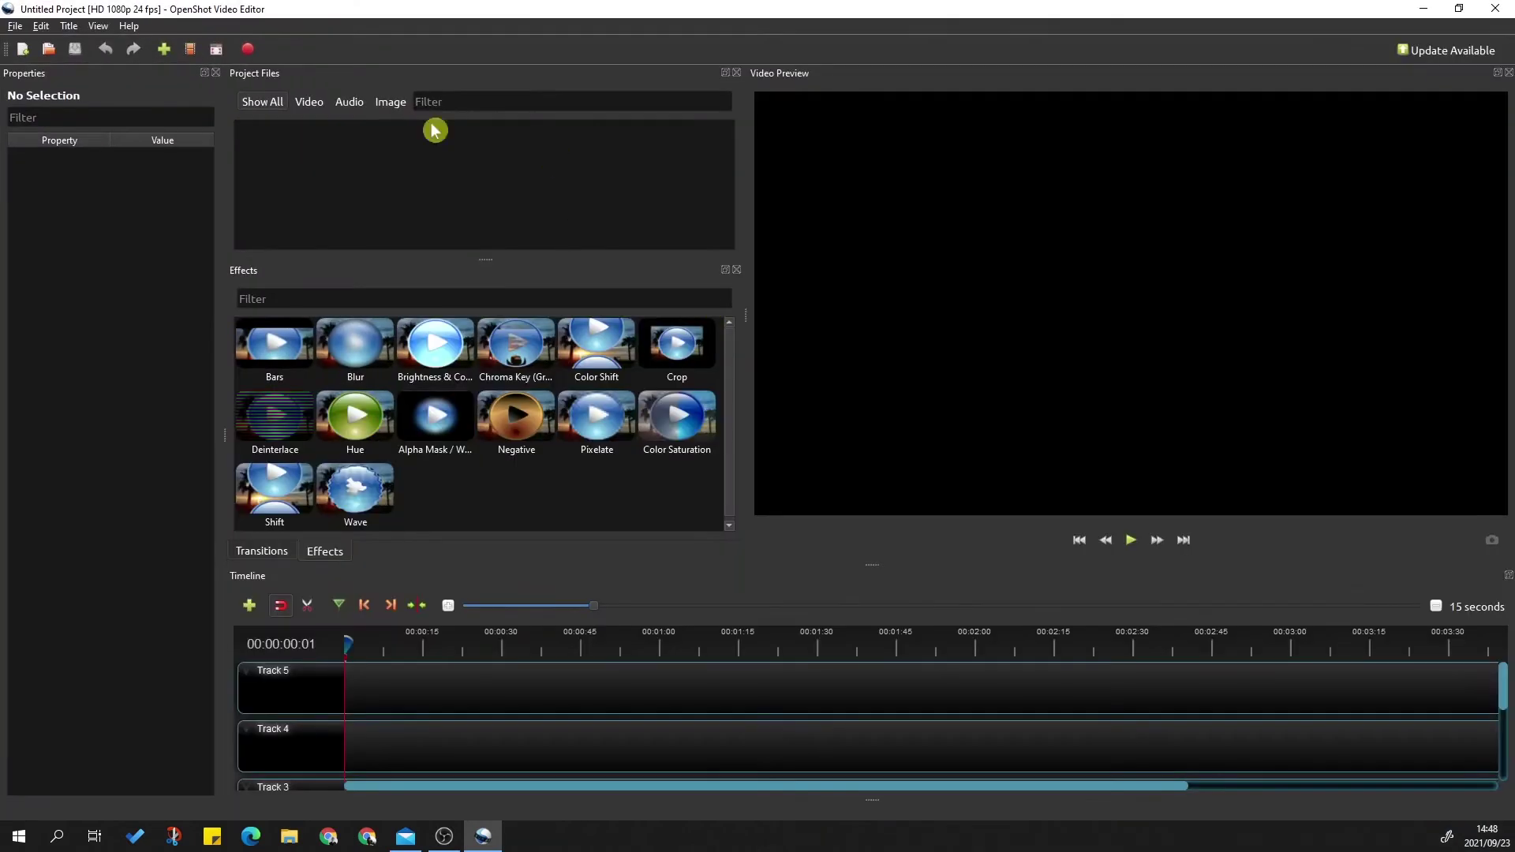
- Open the project profile chooser and browse the available profiles without changing them
click(188, 50)
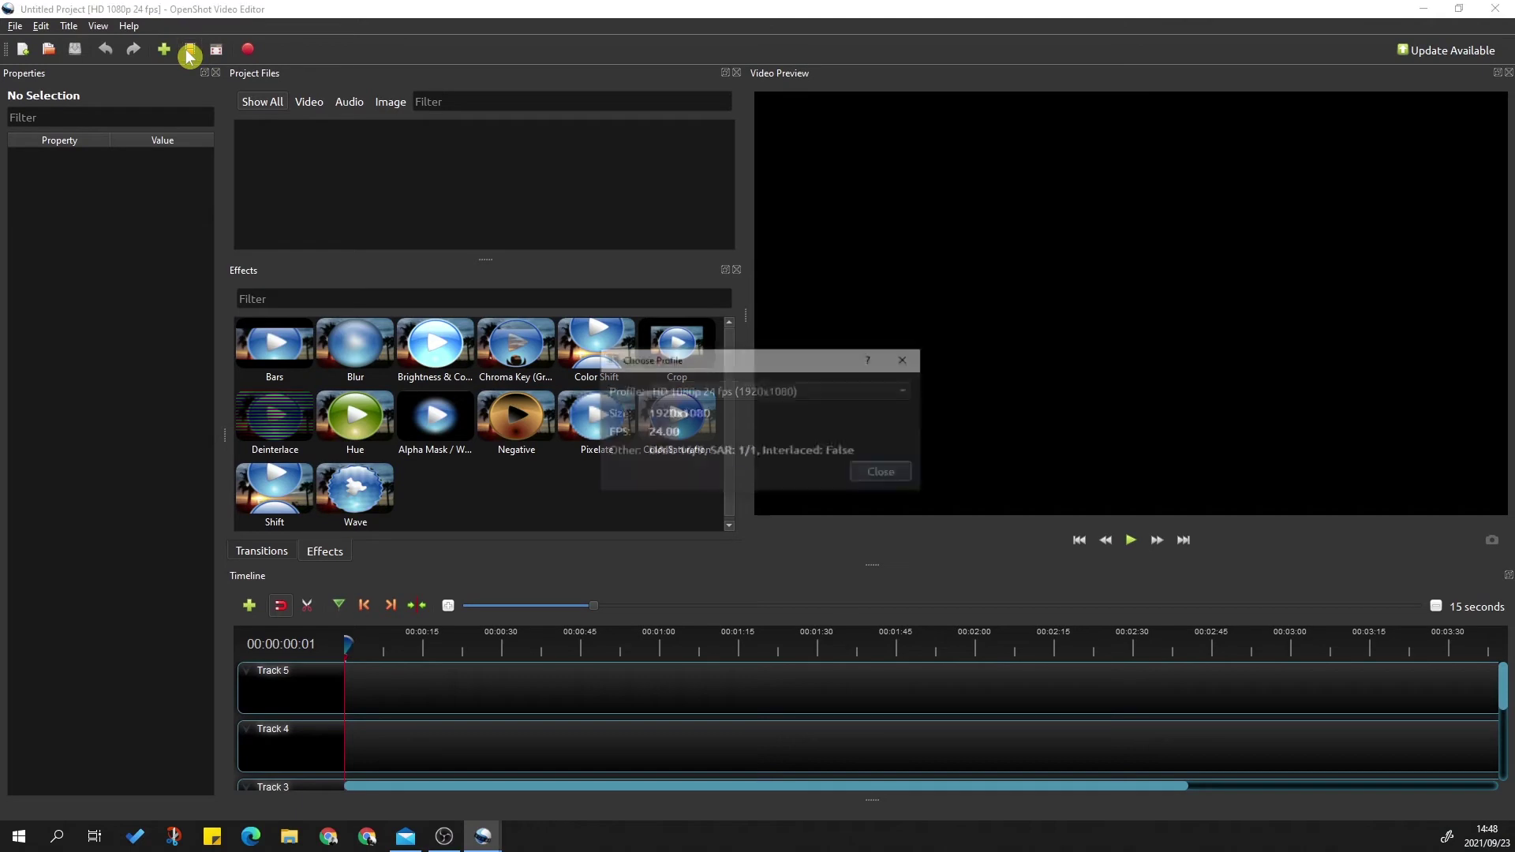
click(835, 392)
scroll(821, 473, down, 7)
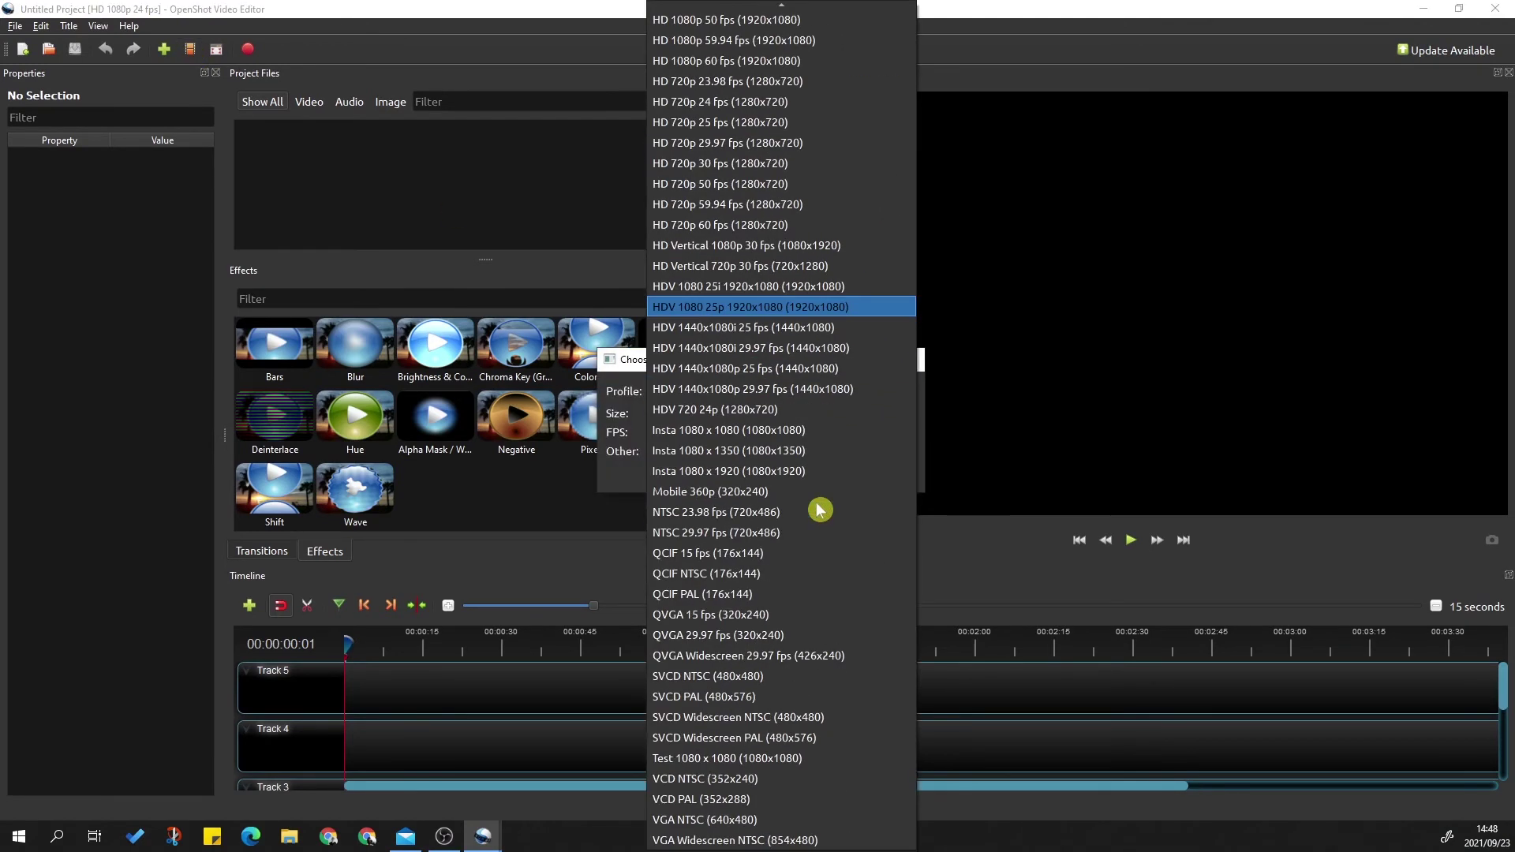
scroll(821, 489, up, 13)
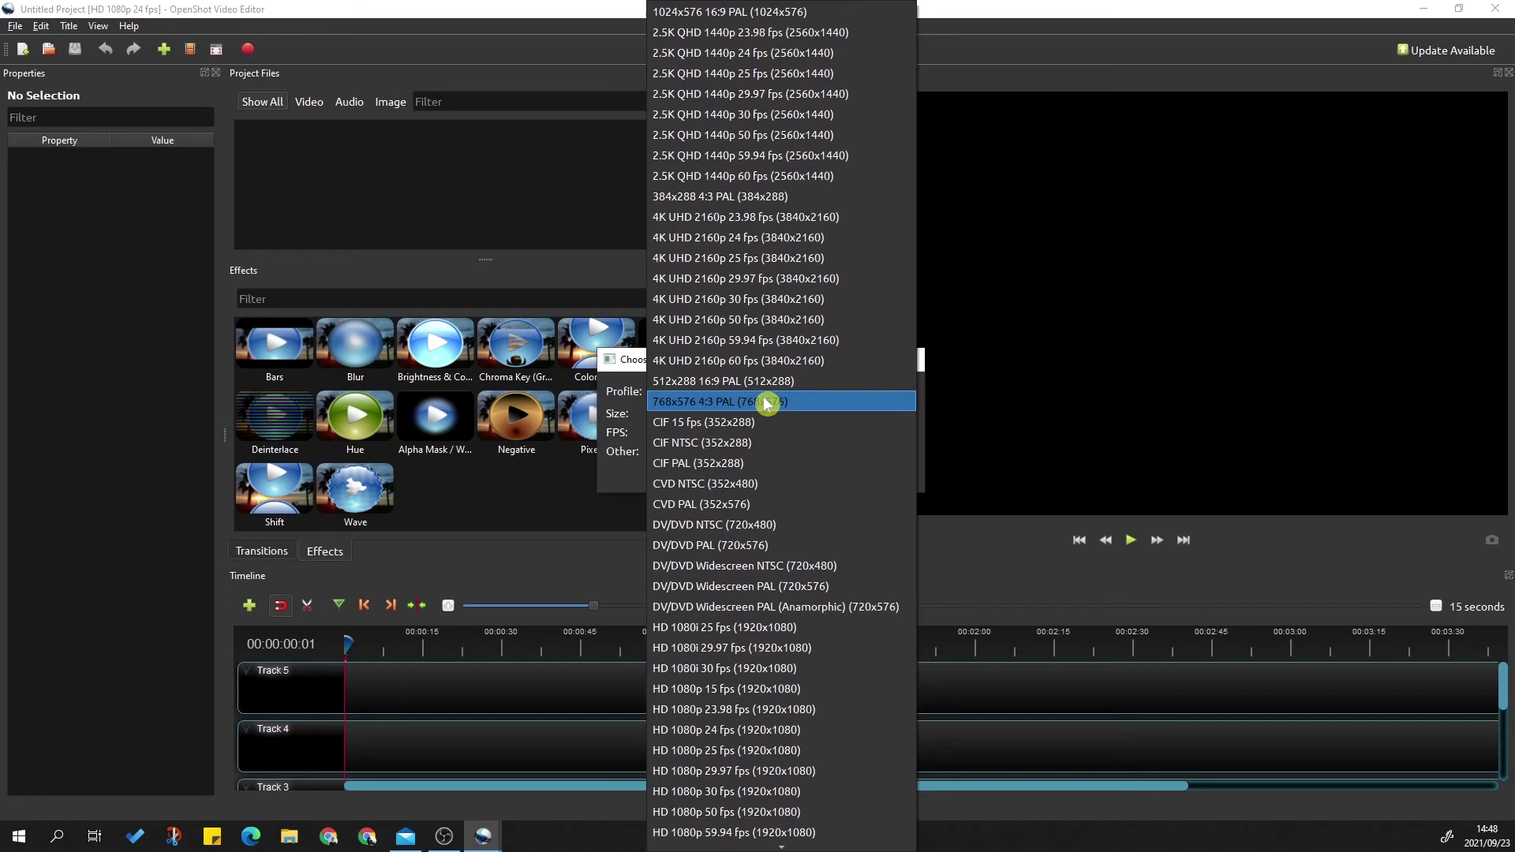
scroll(765, 428, down, 3)
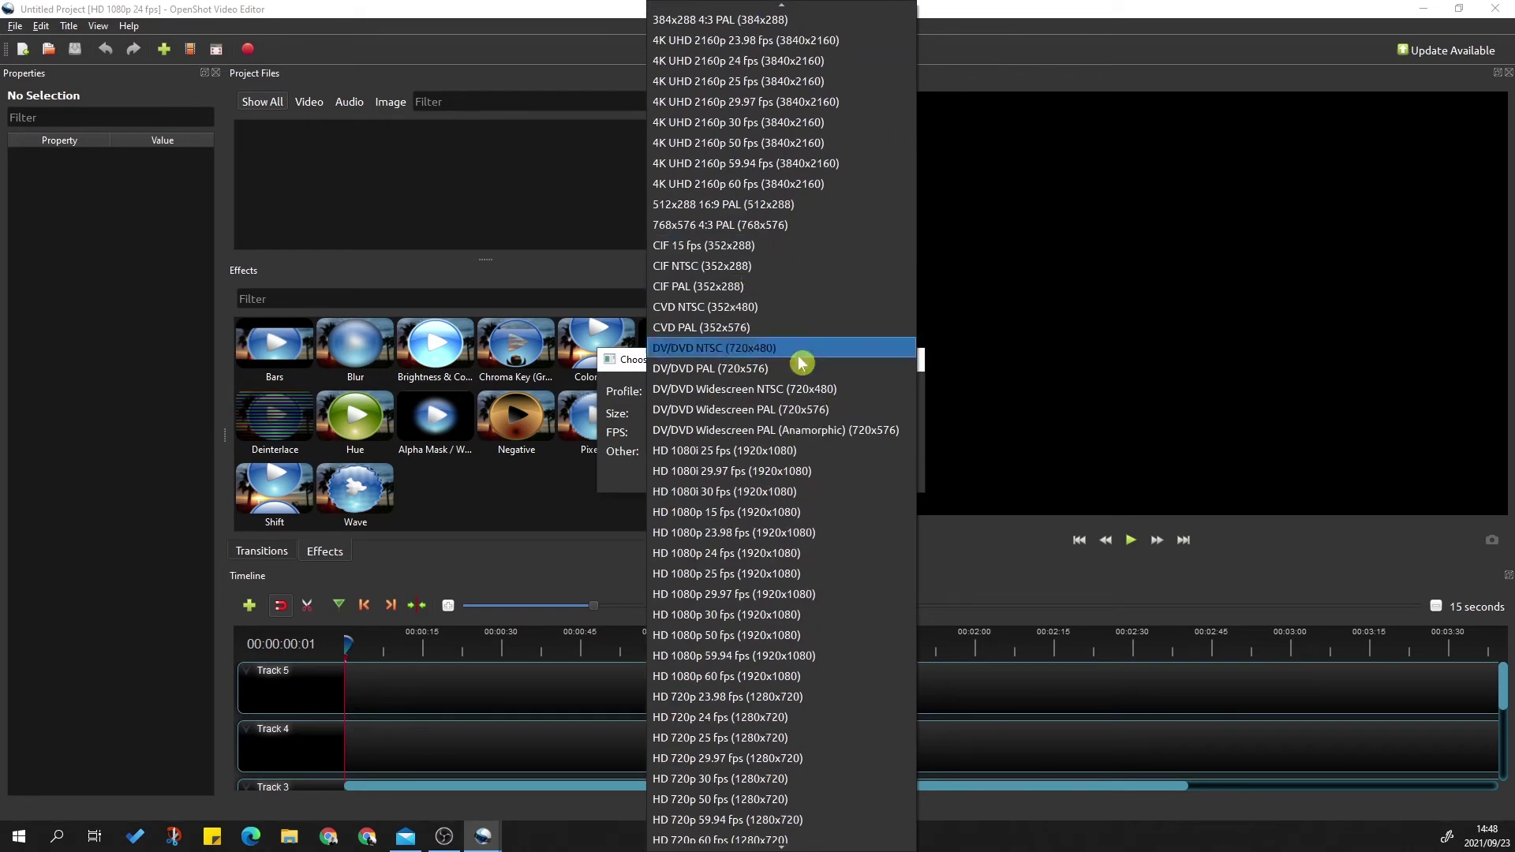
scroll(797, 371, down, 4)
scroll(796, 377, down, 6)
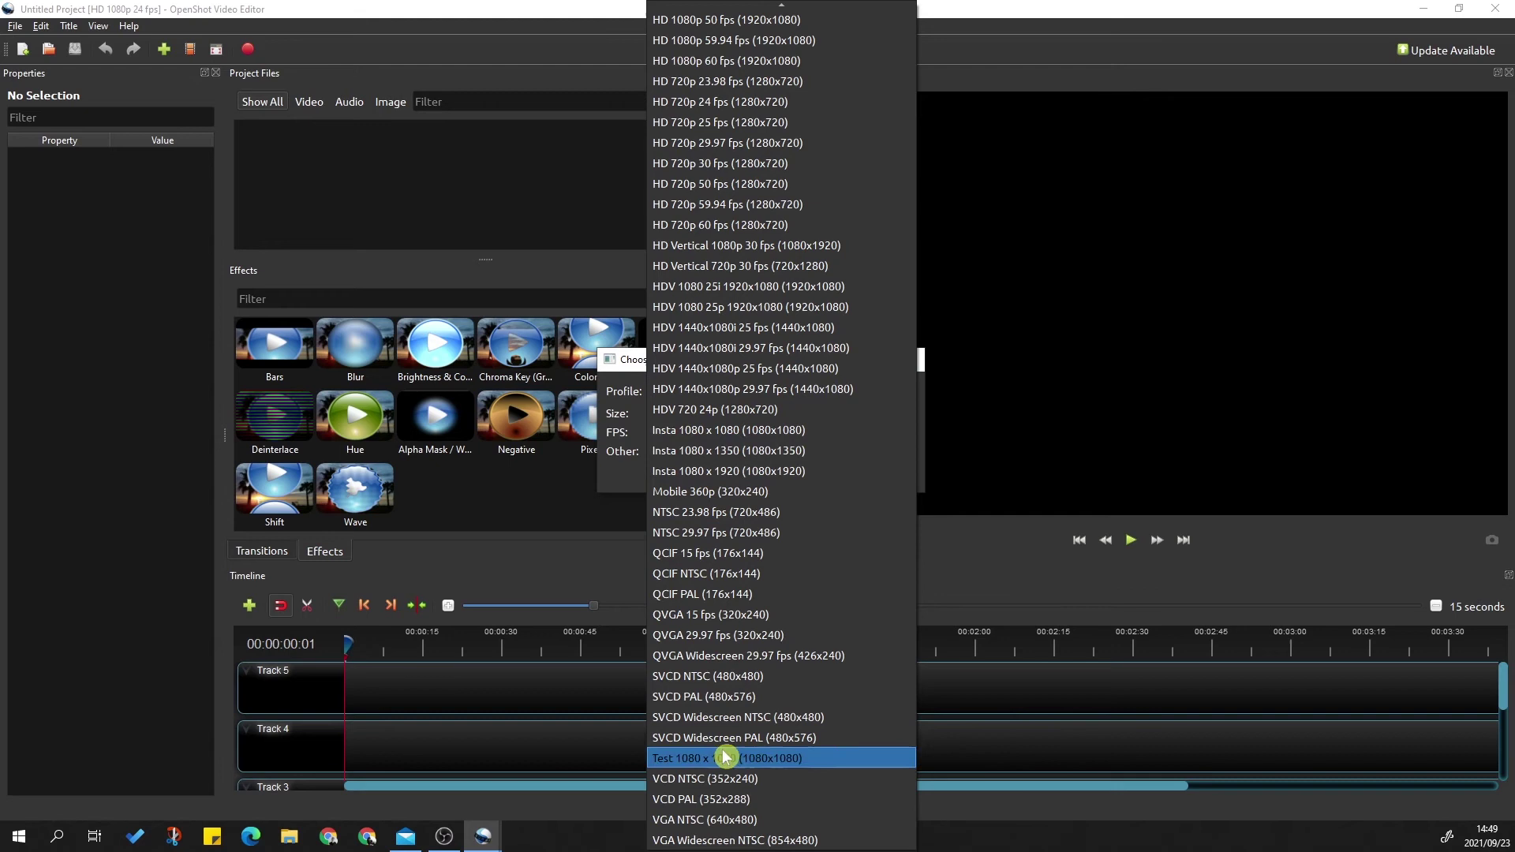
click(1170, 370)
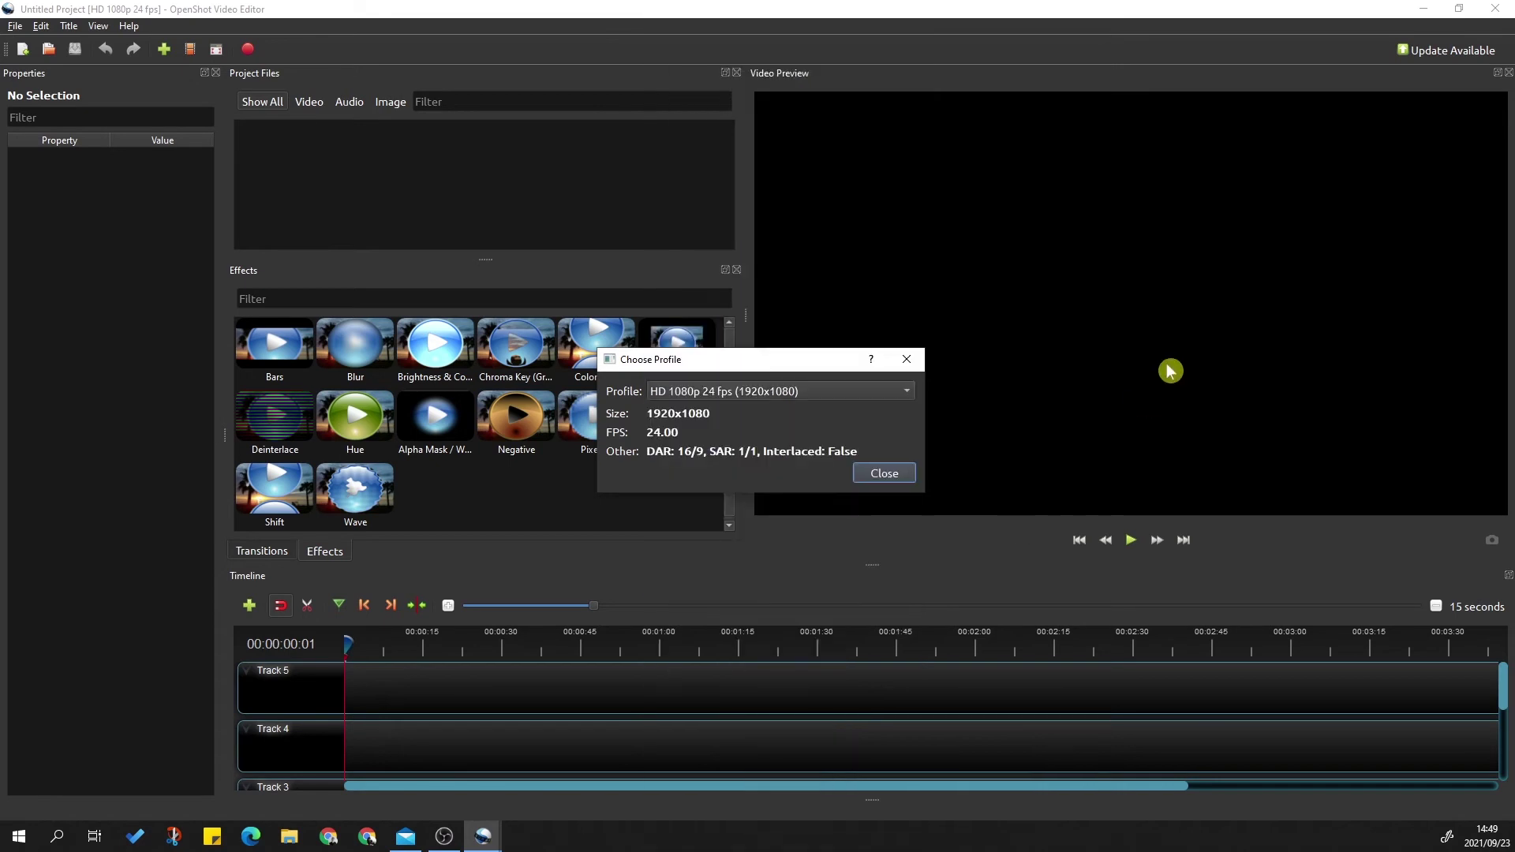
- Set the project profile to Test 1080 x 1080 (1080x1080, 15 fps) and close the chooser
click(741, 395)
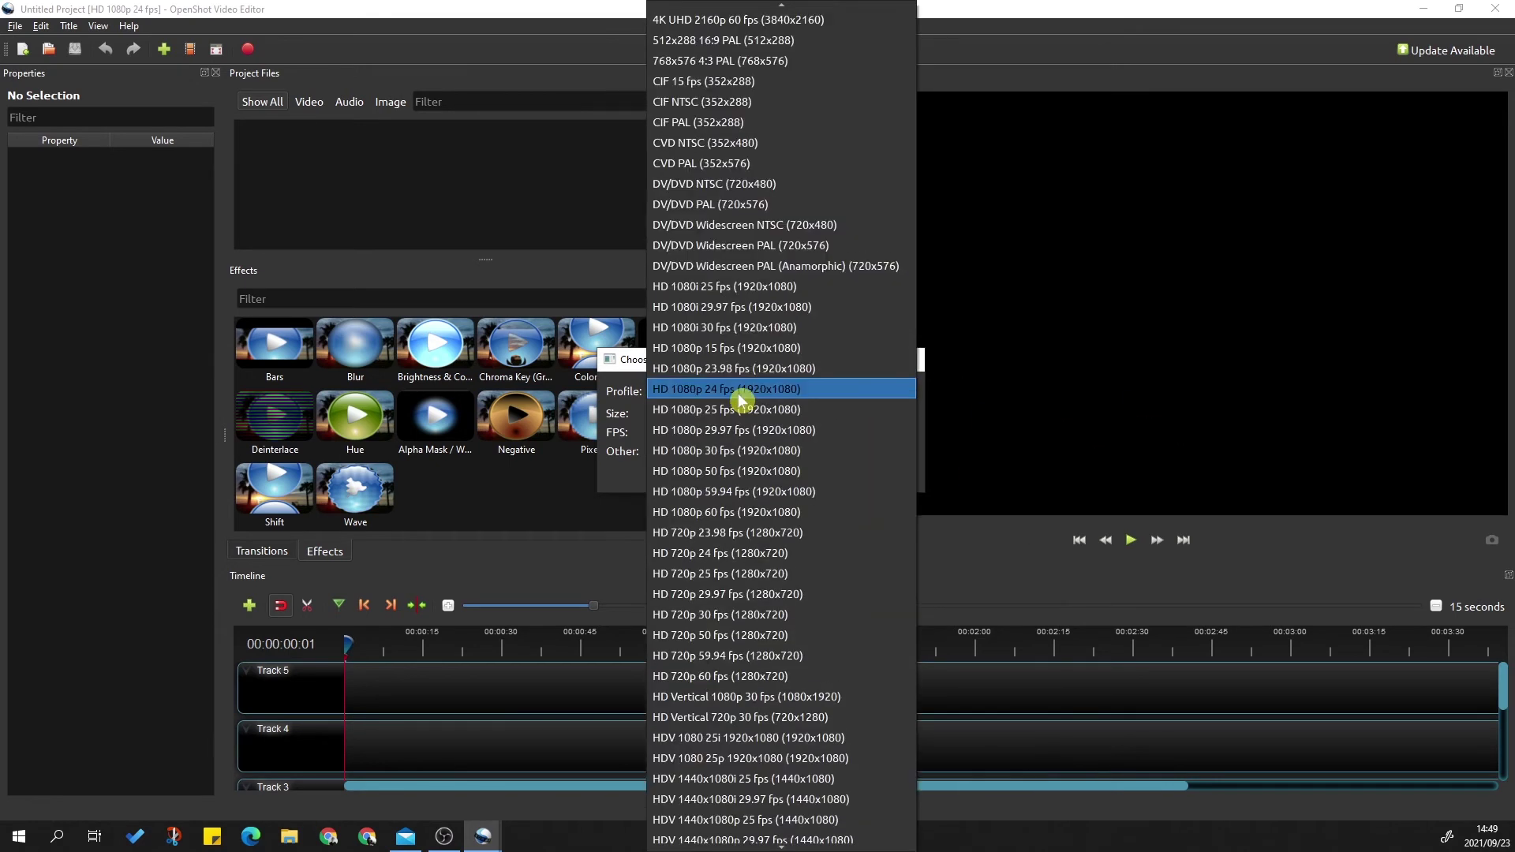
scroll(789, 401, down, 6)
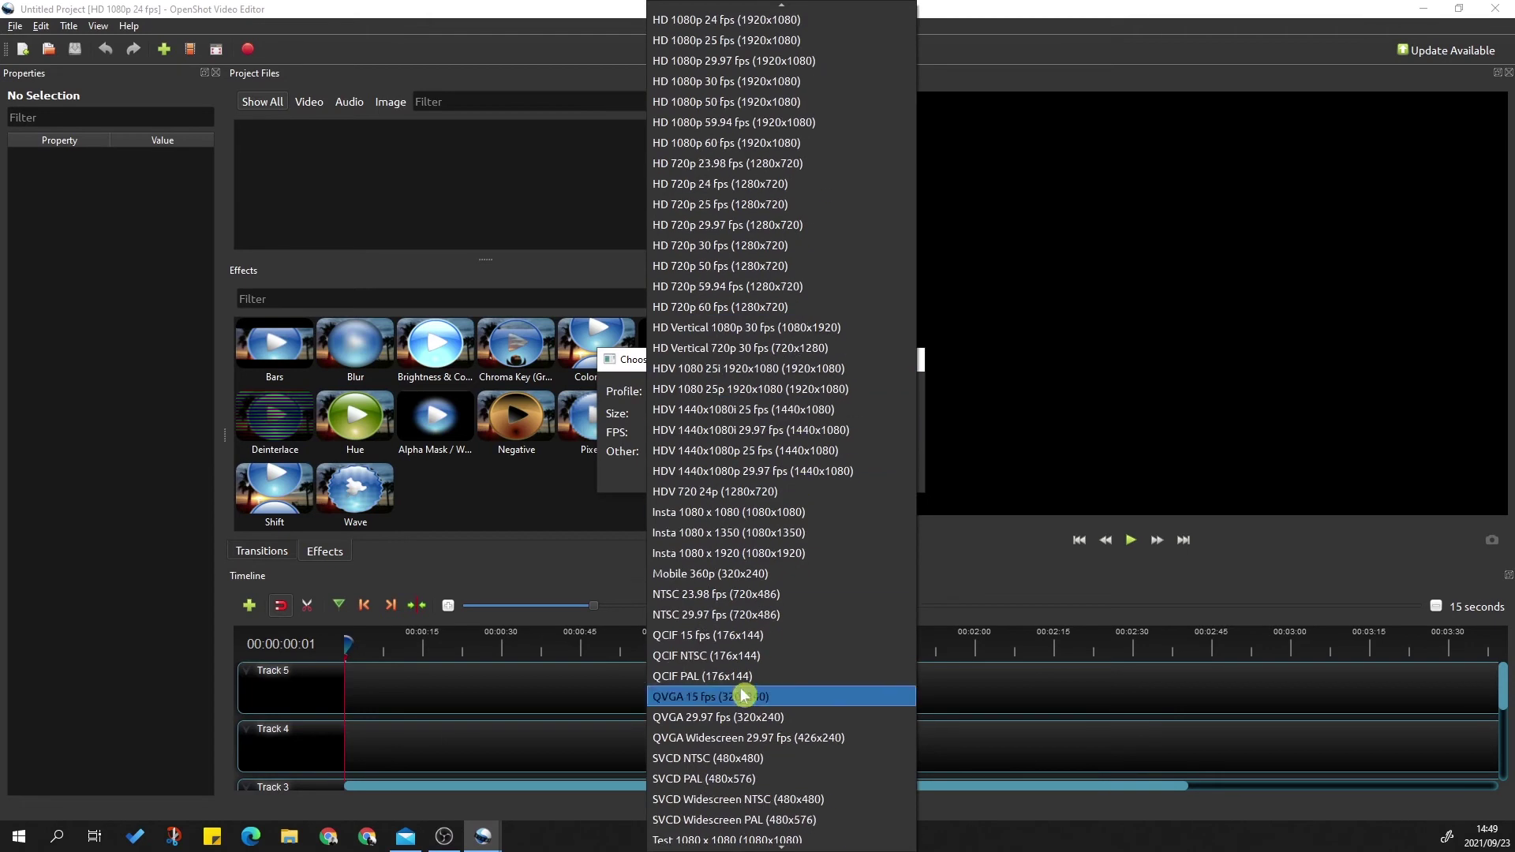
scroll(785, 486, up, 7)
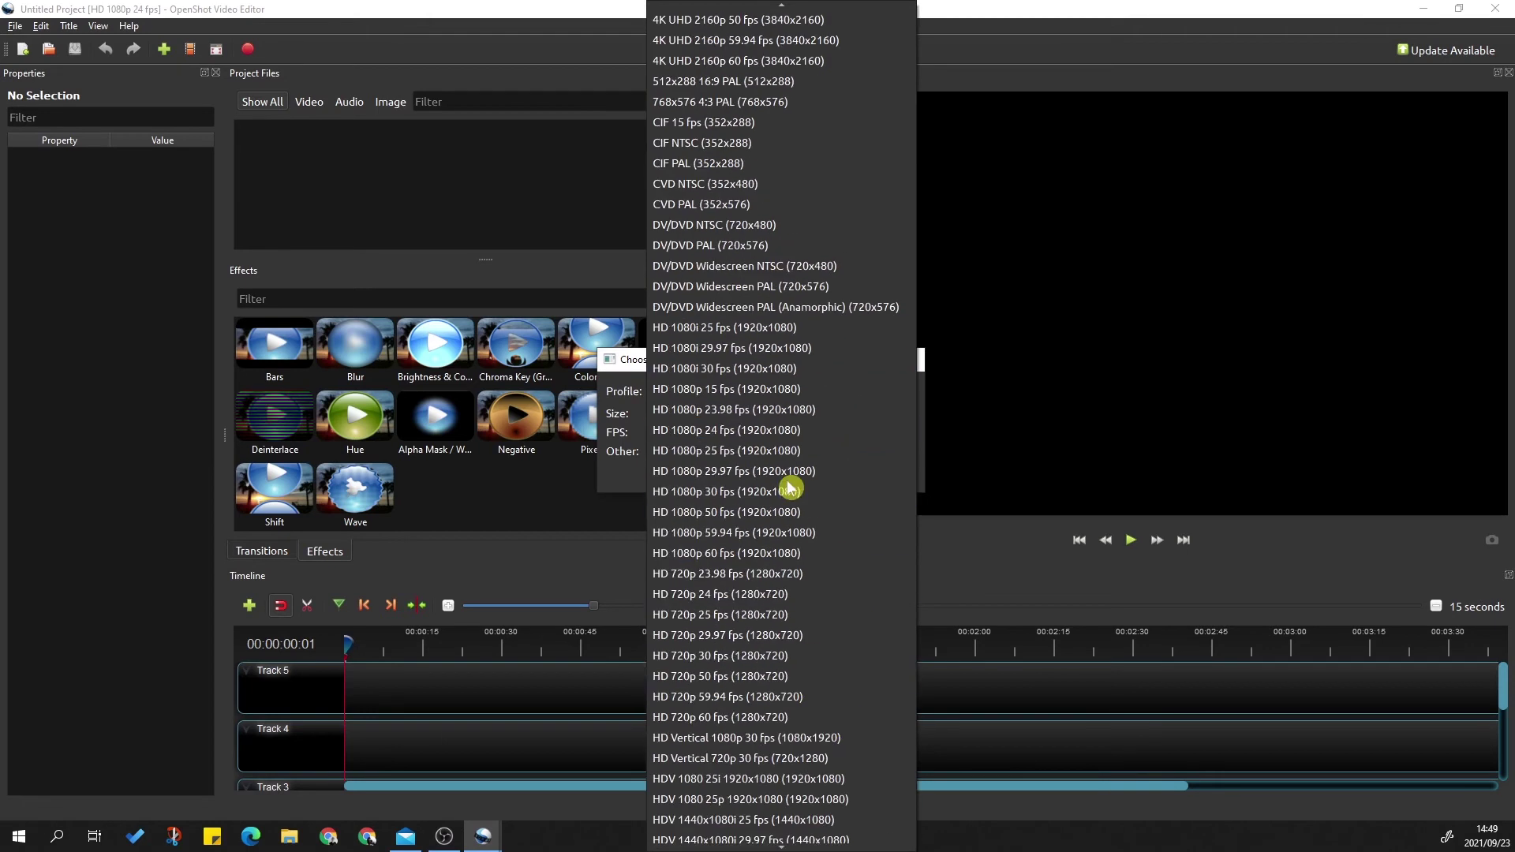
scroll(789, 485, up, 5)
click(789, 442)
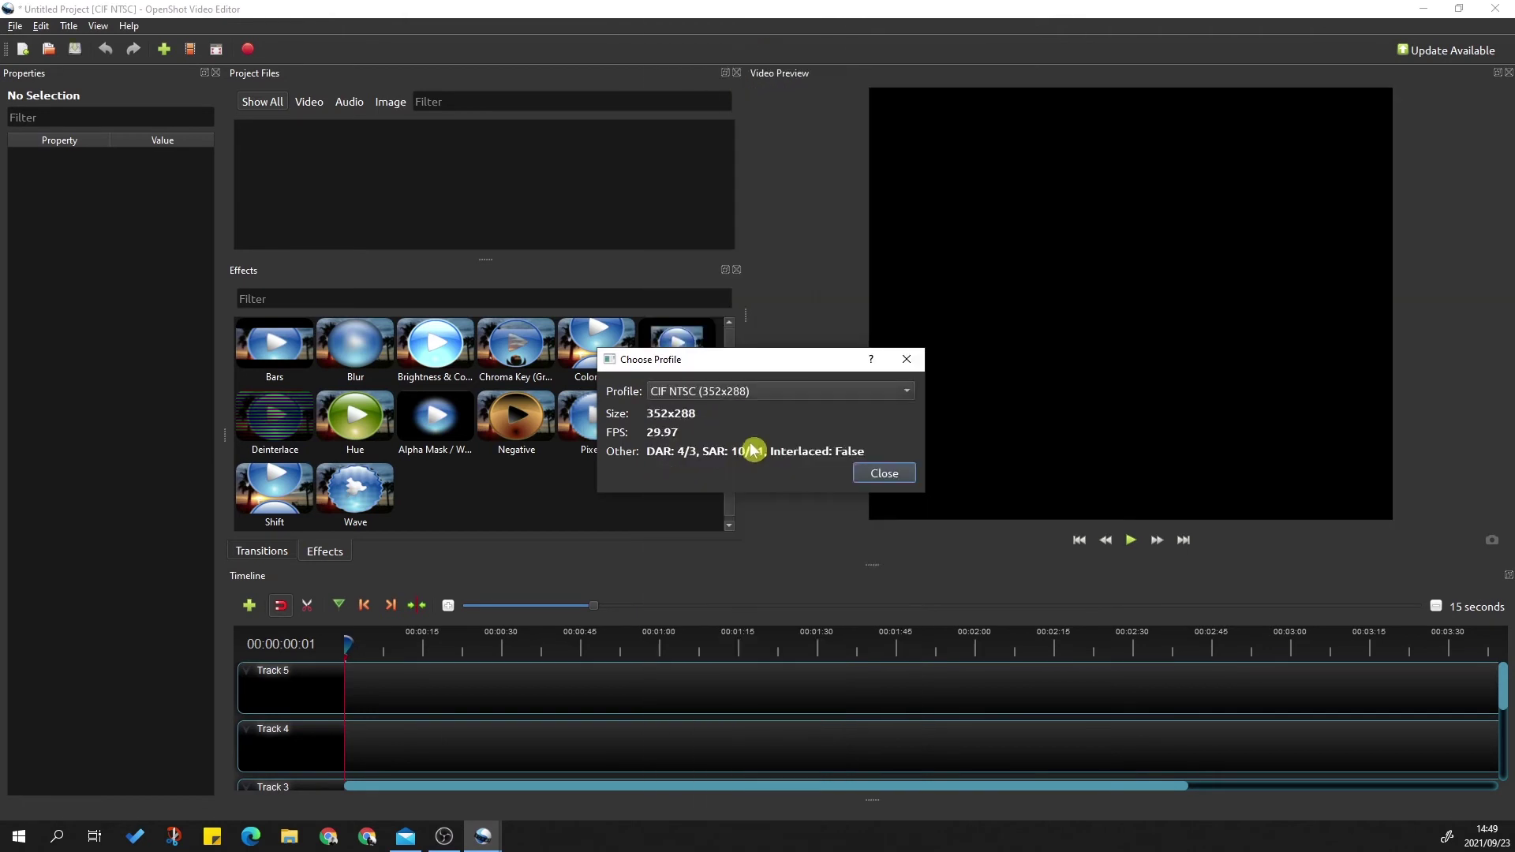
click(834, 392)
scroll(833, 388, down, 6)
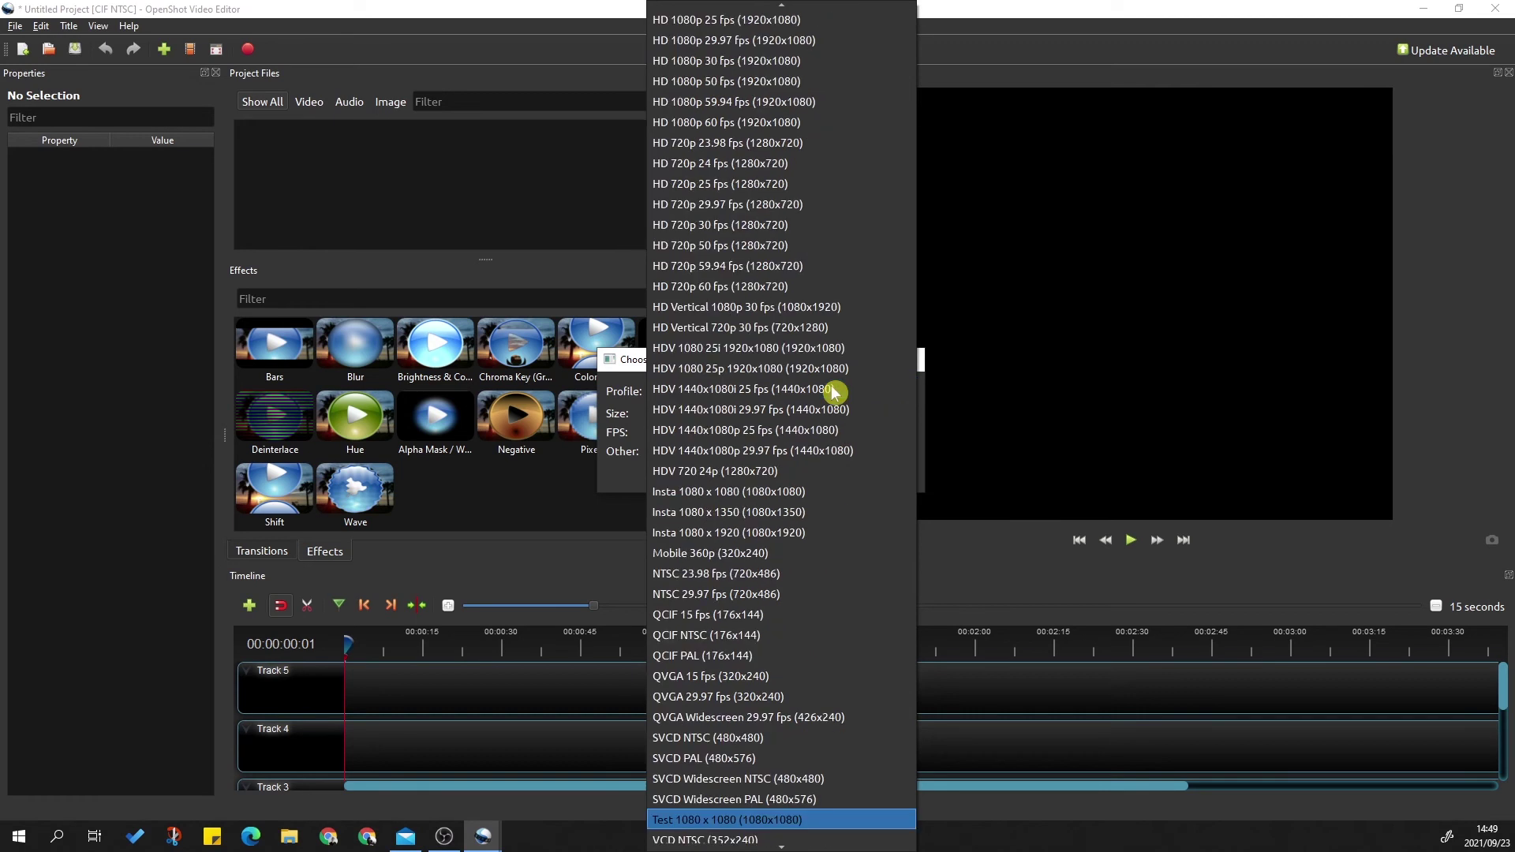
click(774, 817)
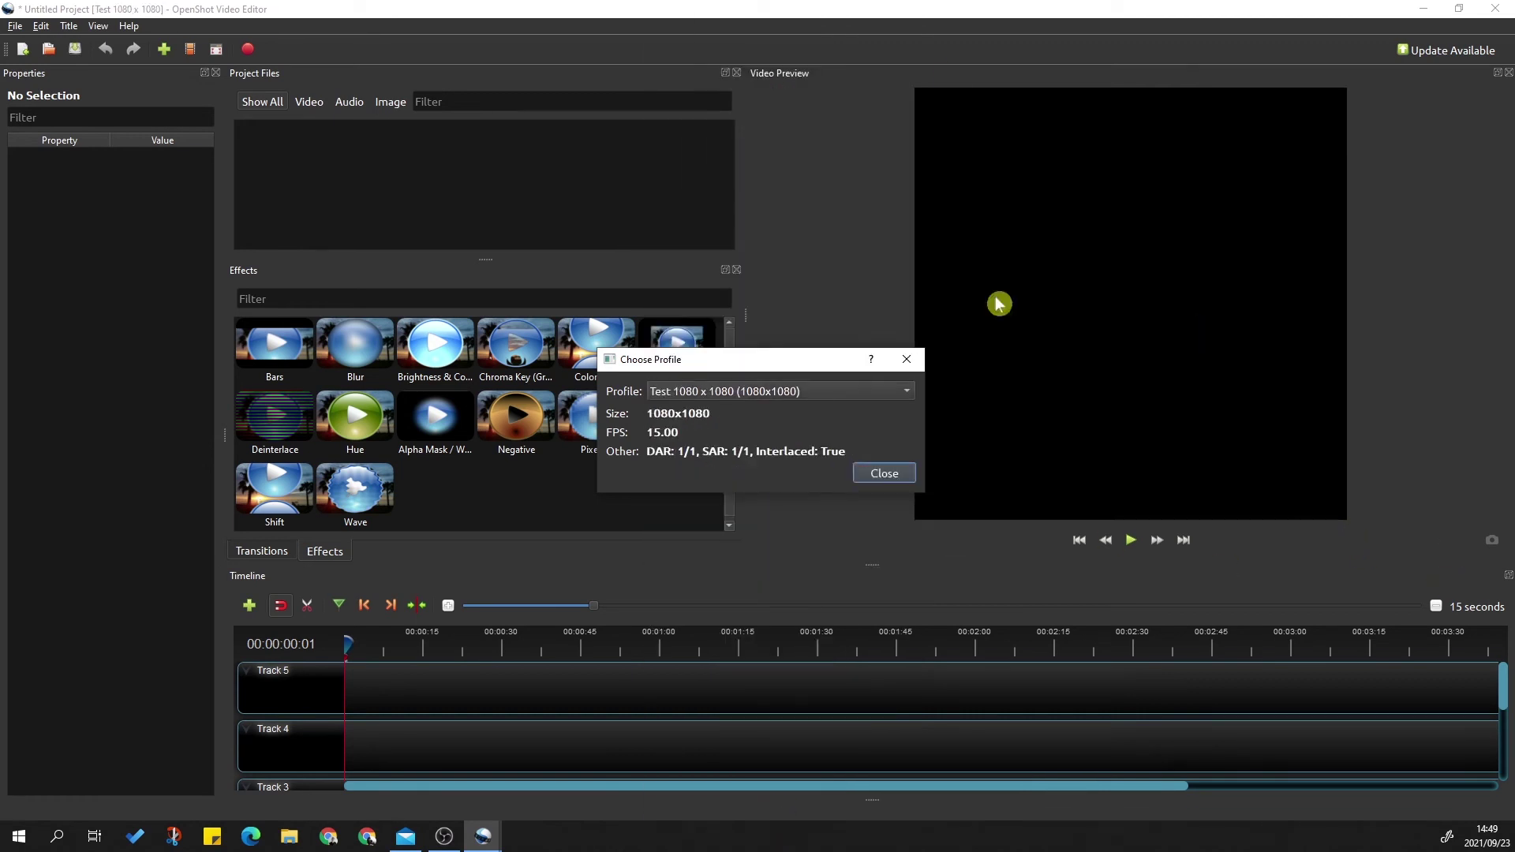
click(911, 477)
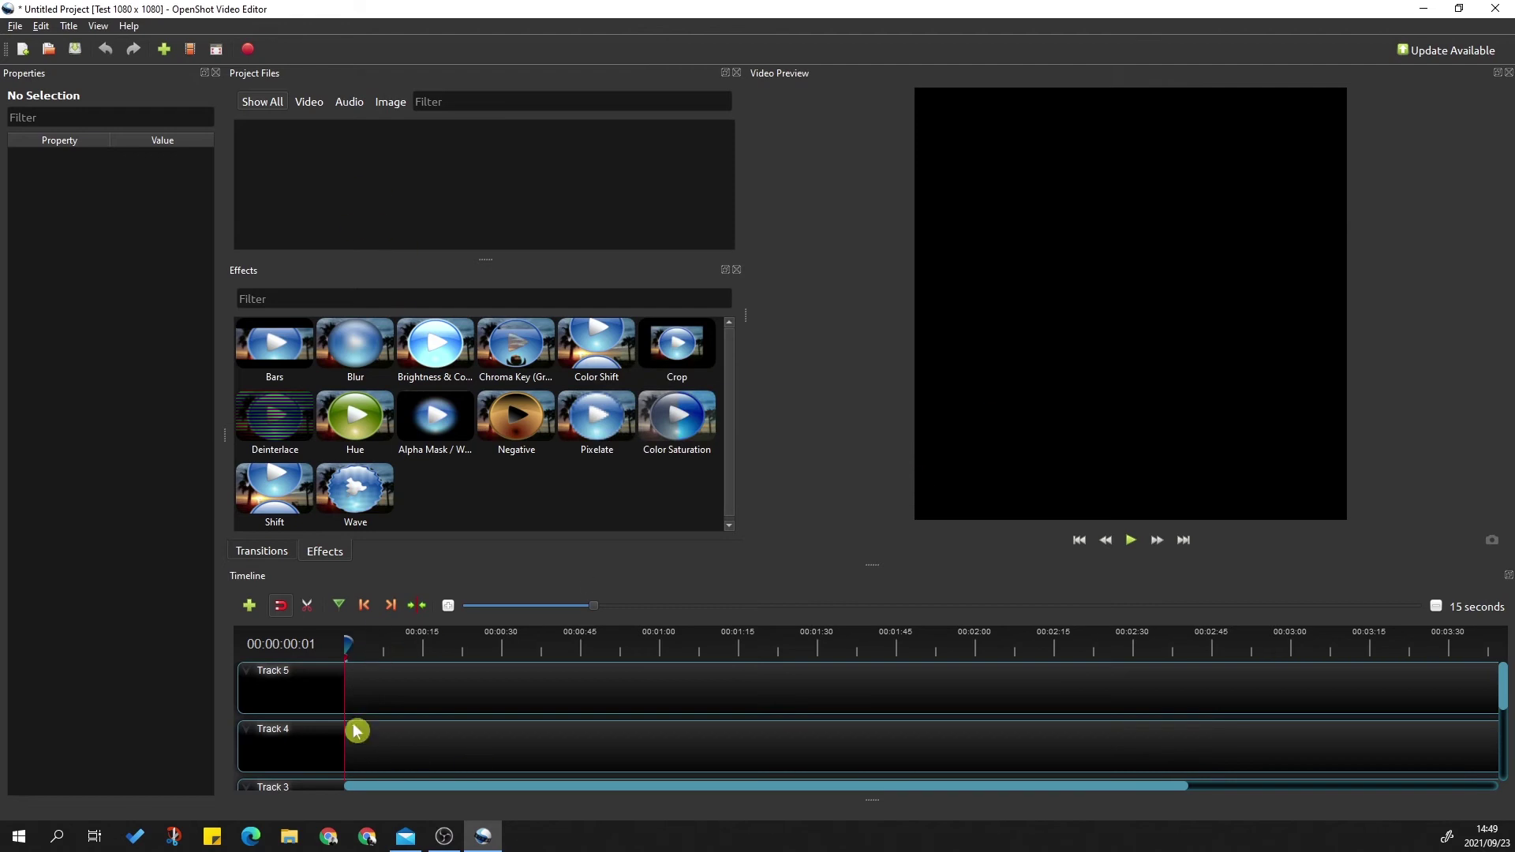
- Scroll the empty timeline tracks, then minimize the OpenShot window to the desktop
scroll(454, 737, down, 3)
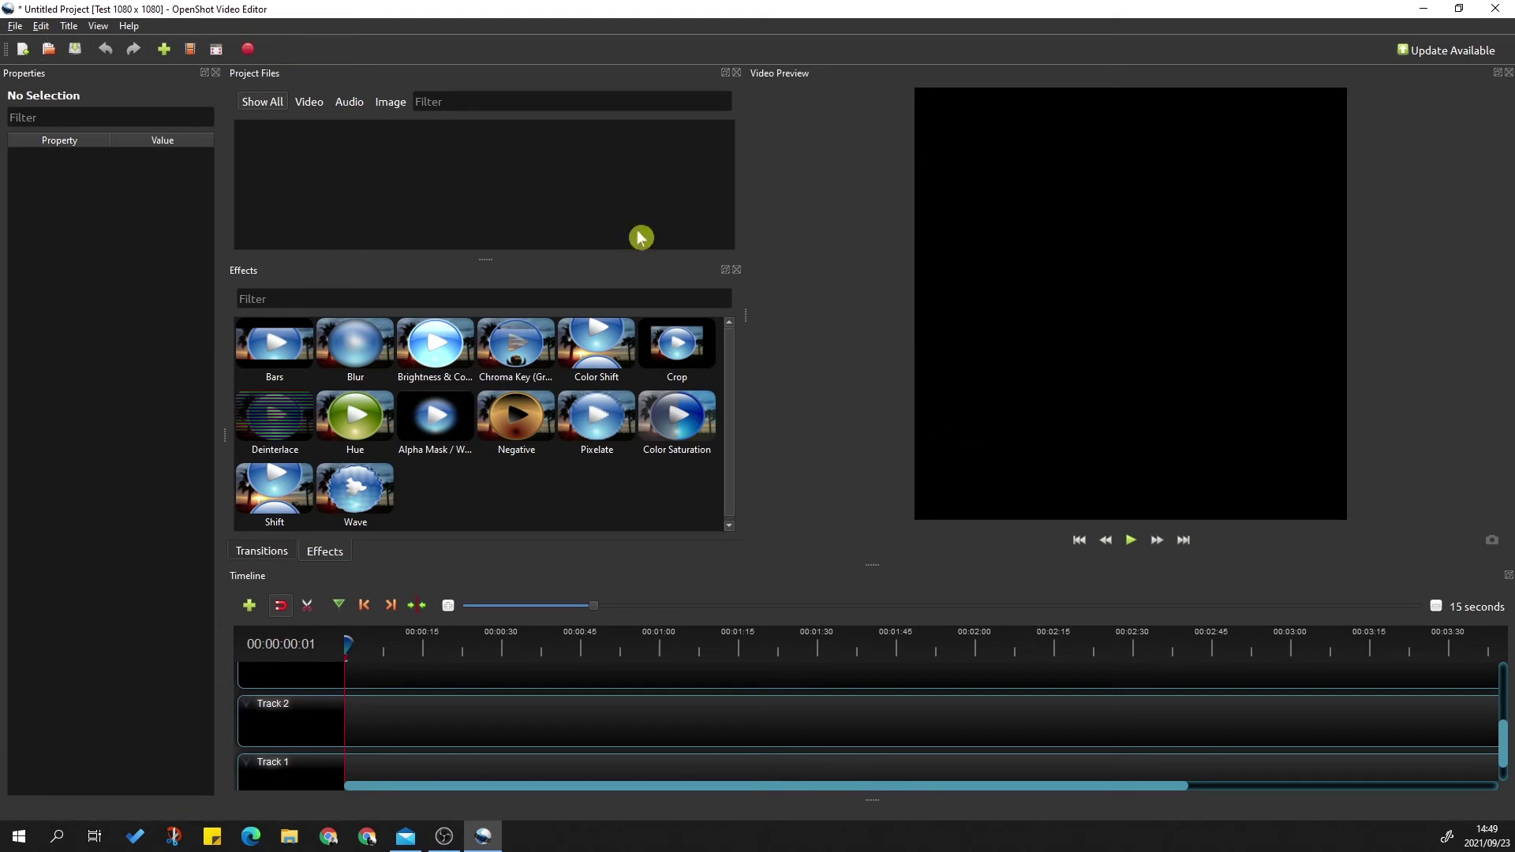
click(1422, 9)
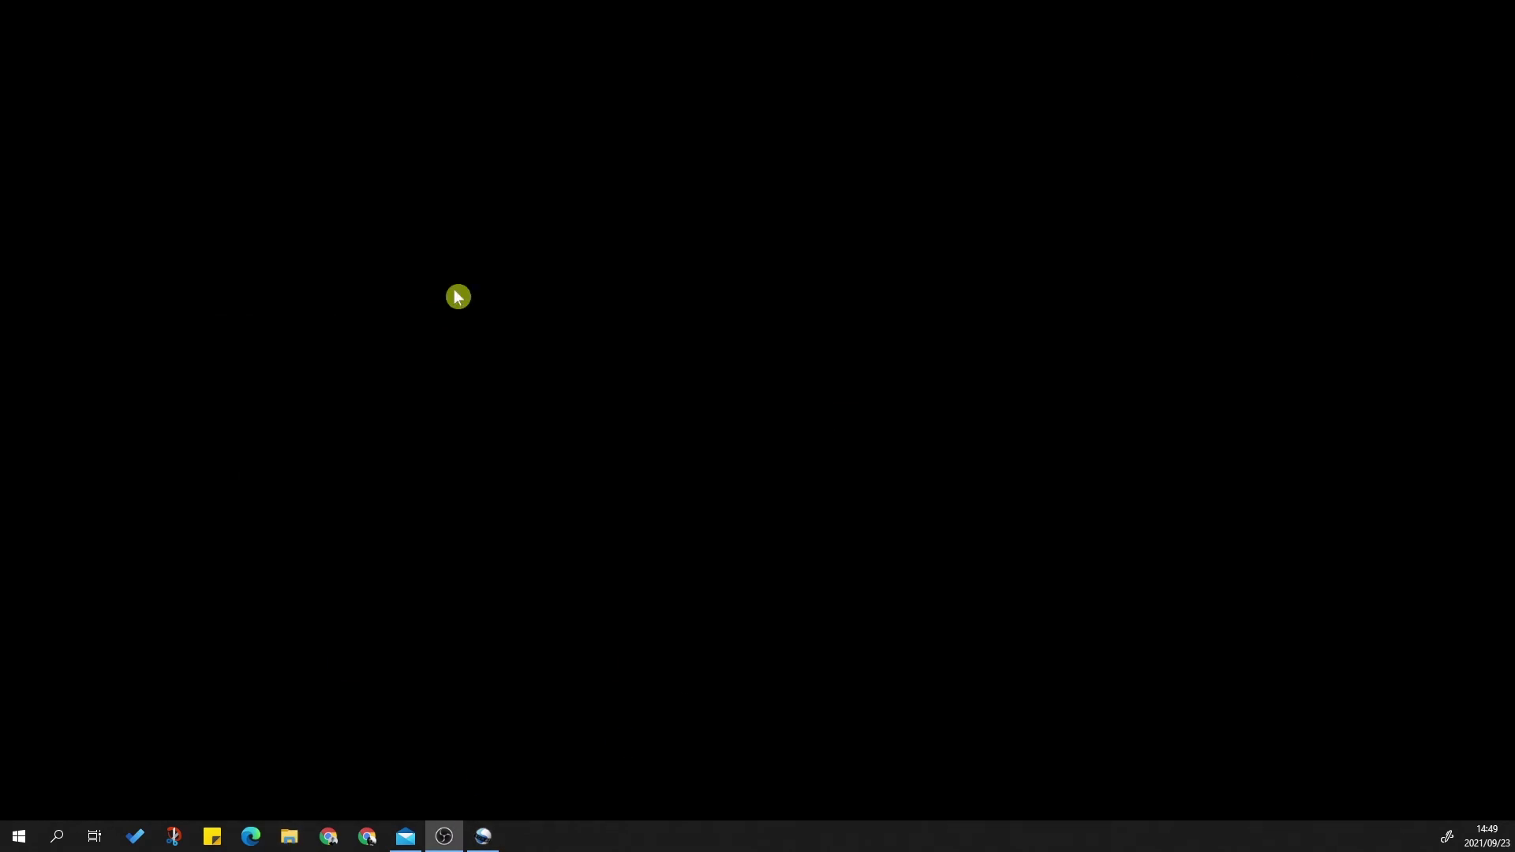
- Browse in a new File Explorer window to C:\Program Files\OpenShot Video Editor\profiles
key(super+e)
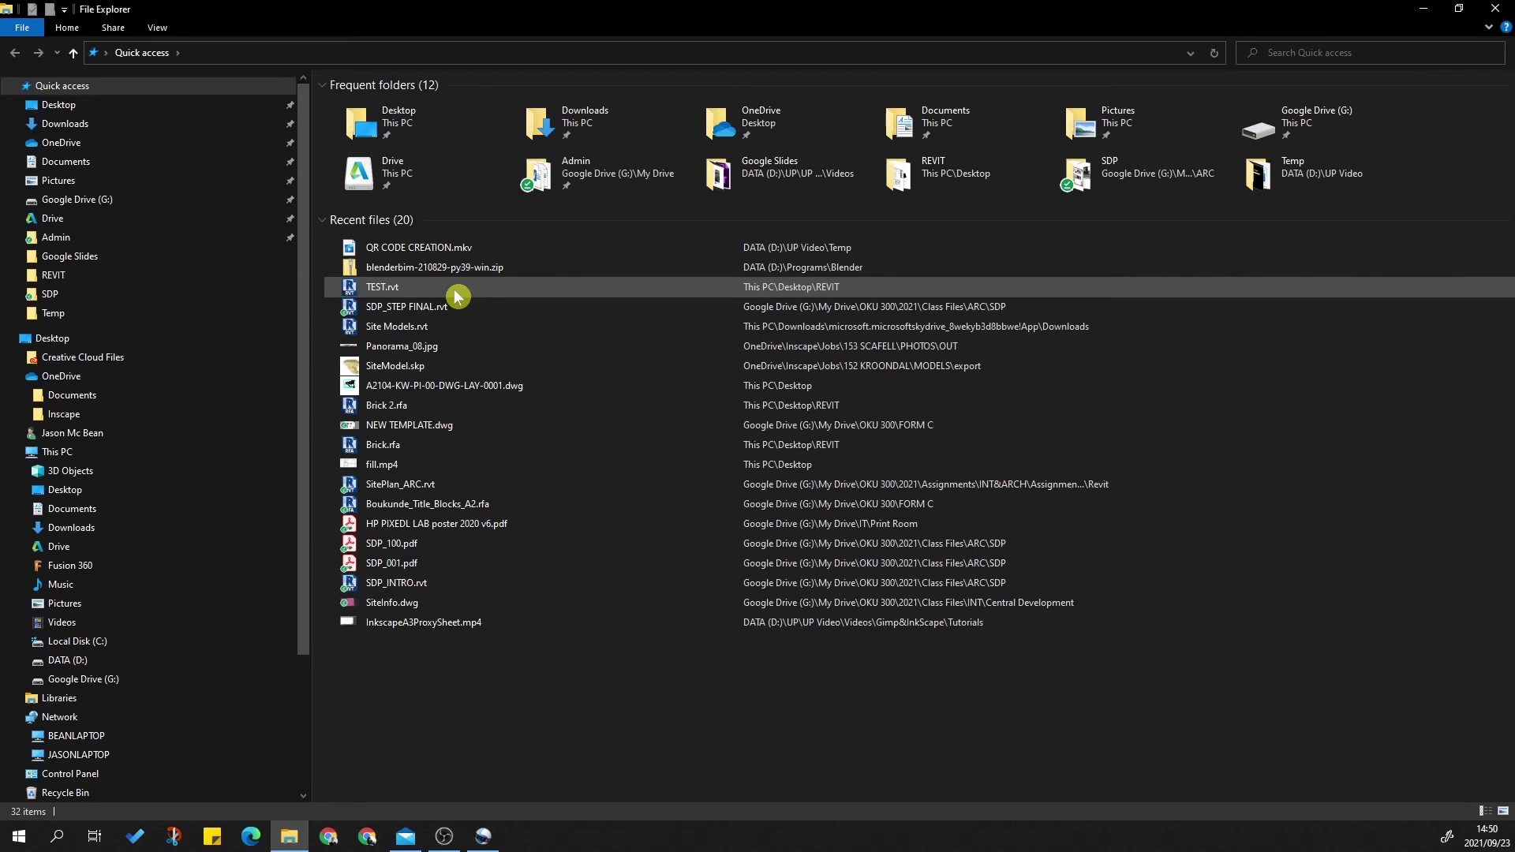
click(110, 646)
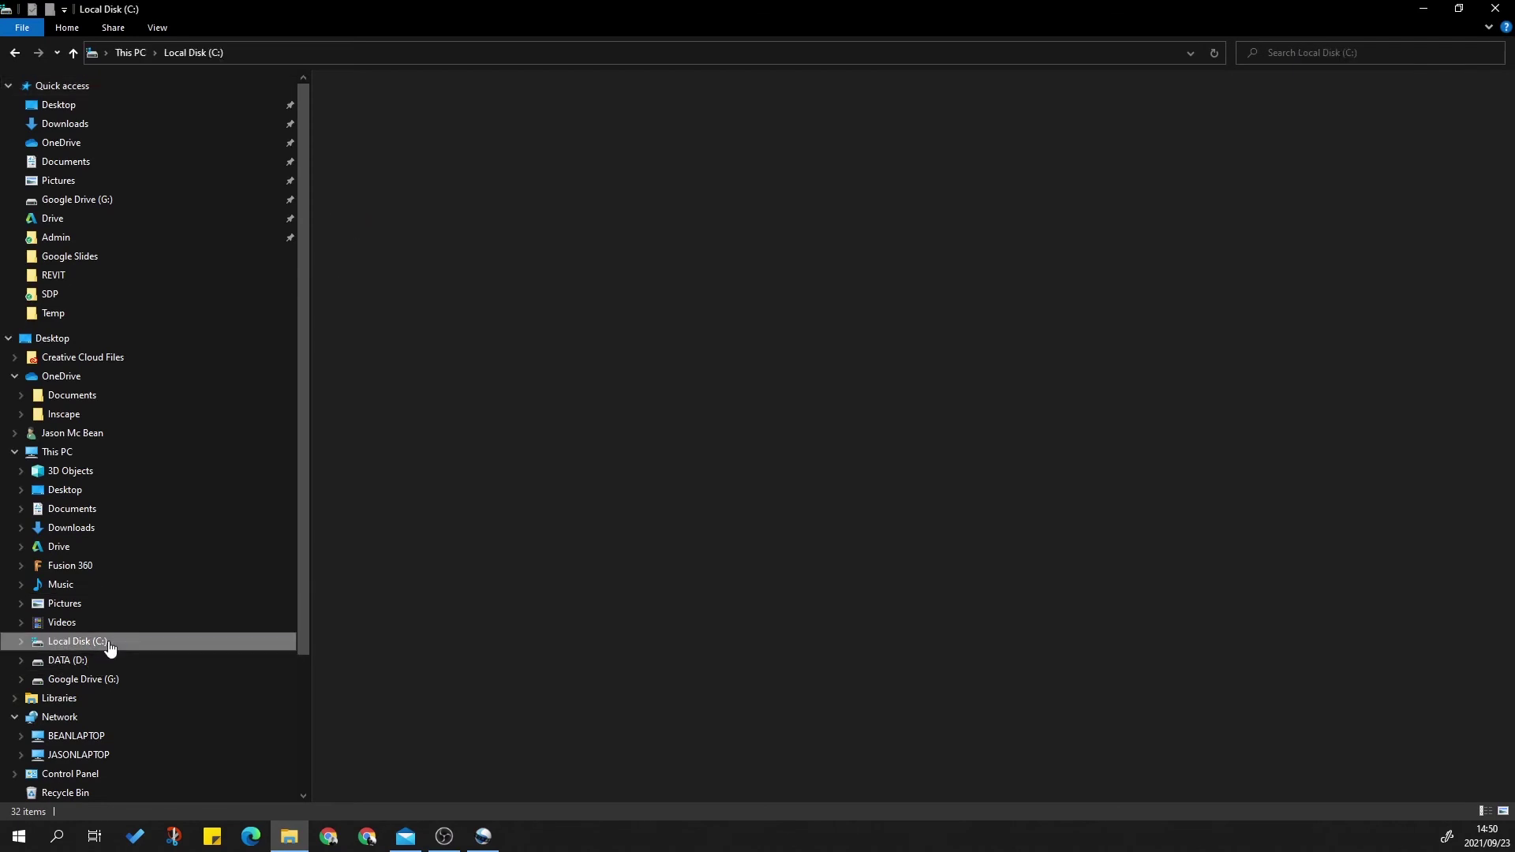
click(393, 272)
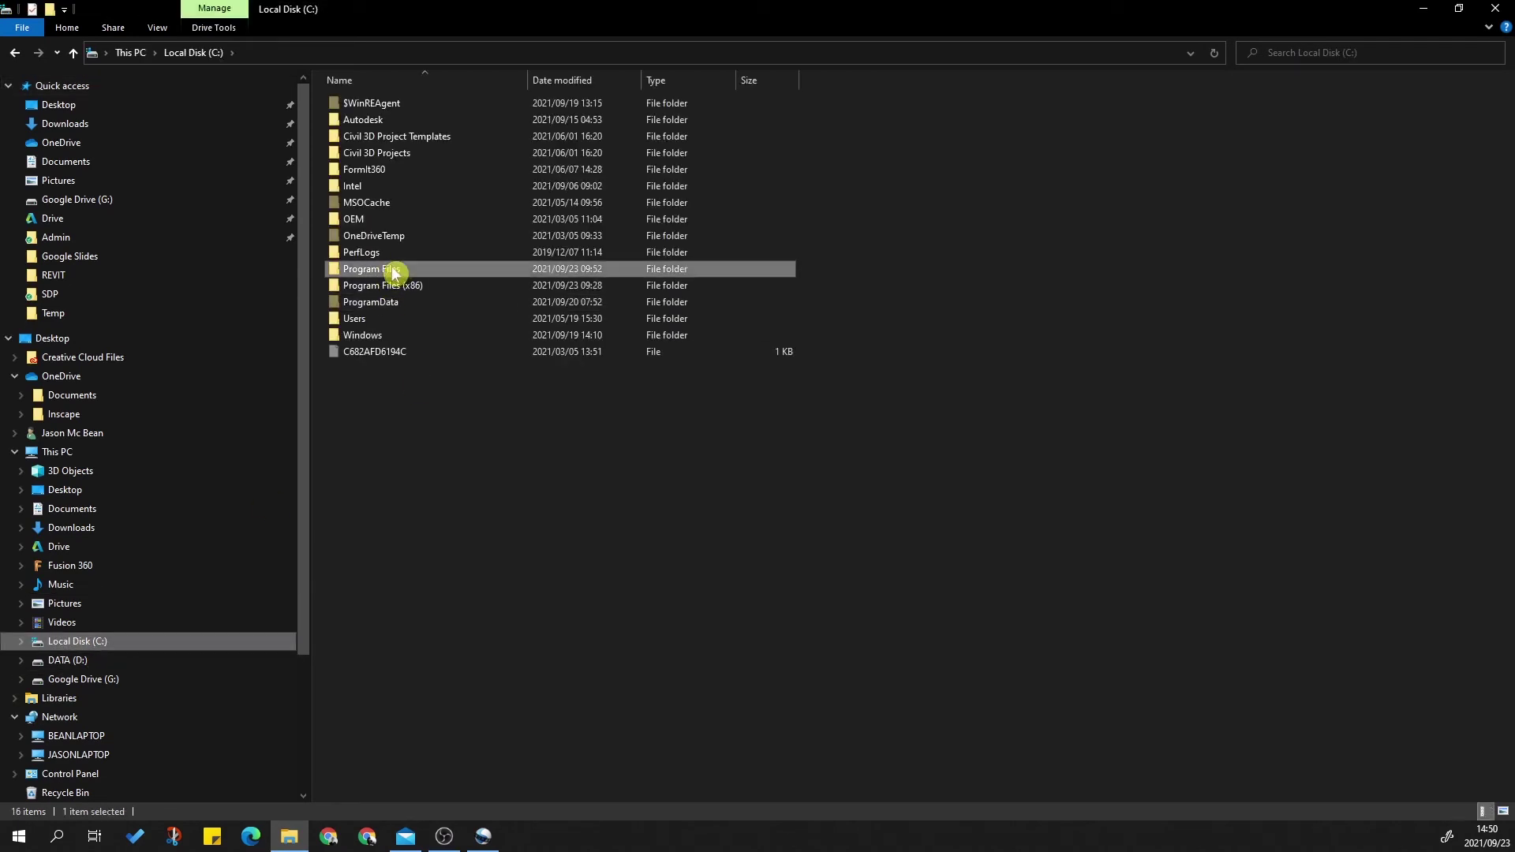
double_click(525, 268)
click(437, 453)
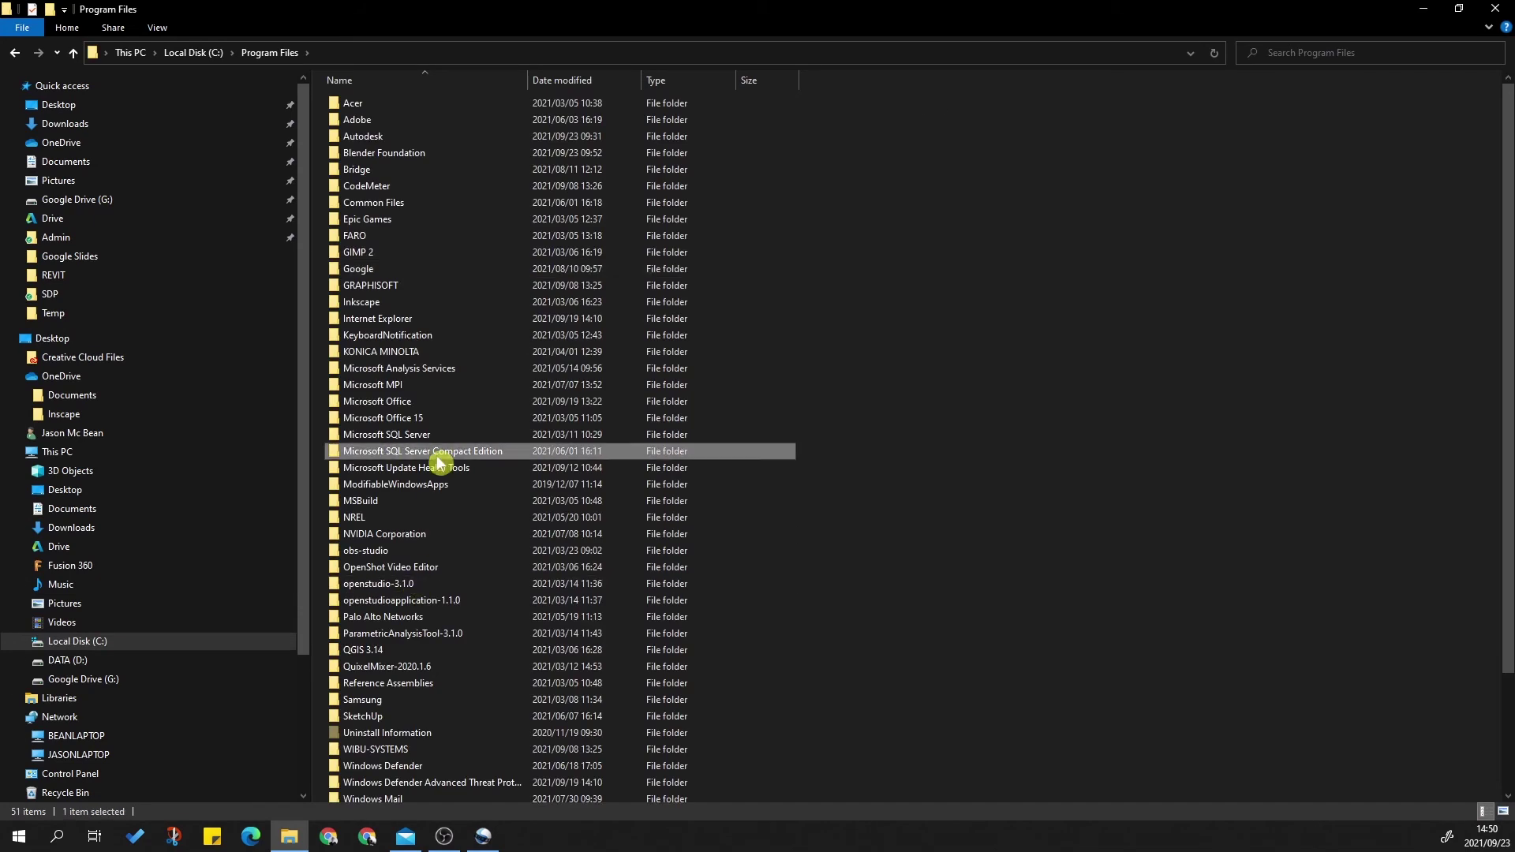
click(415, 567)
double_click(415, 567)
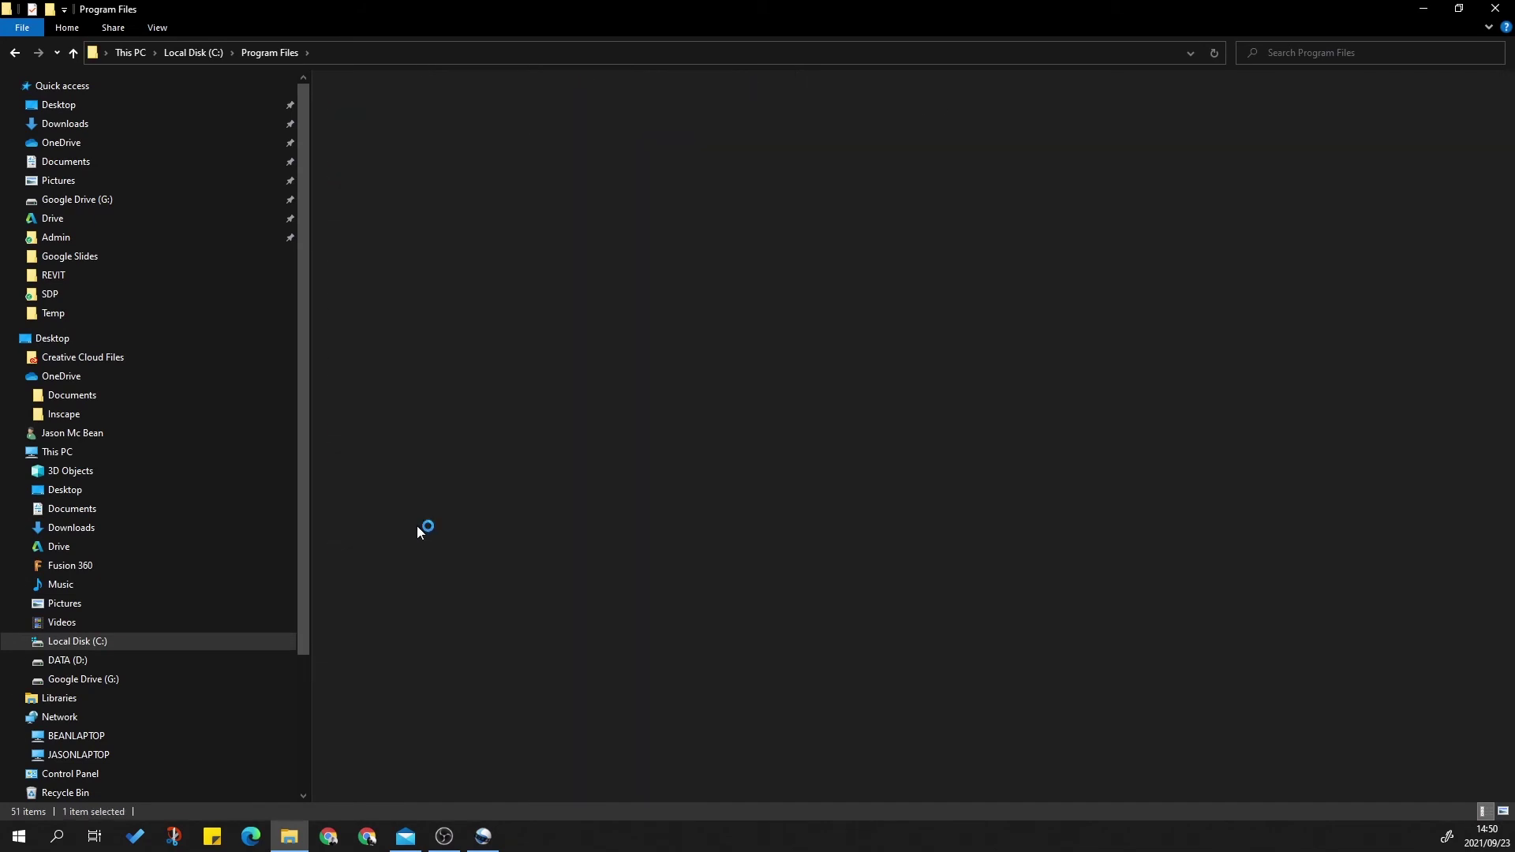
double_click(412, 251)
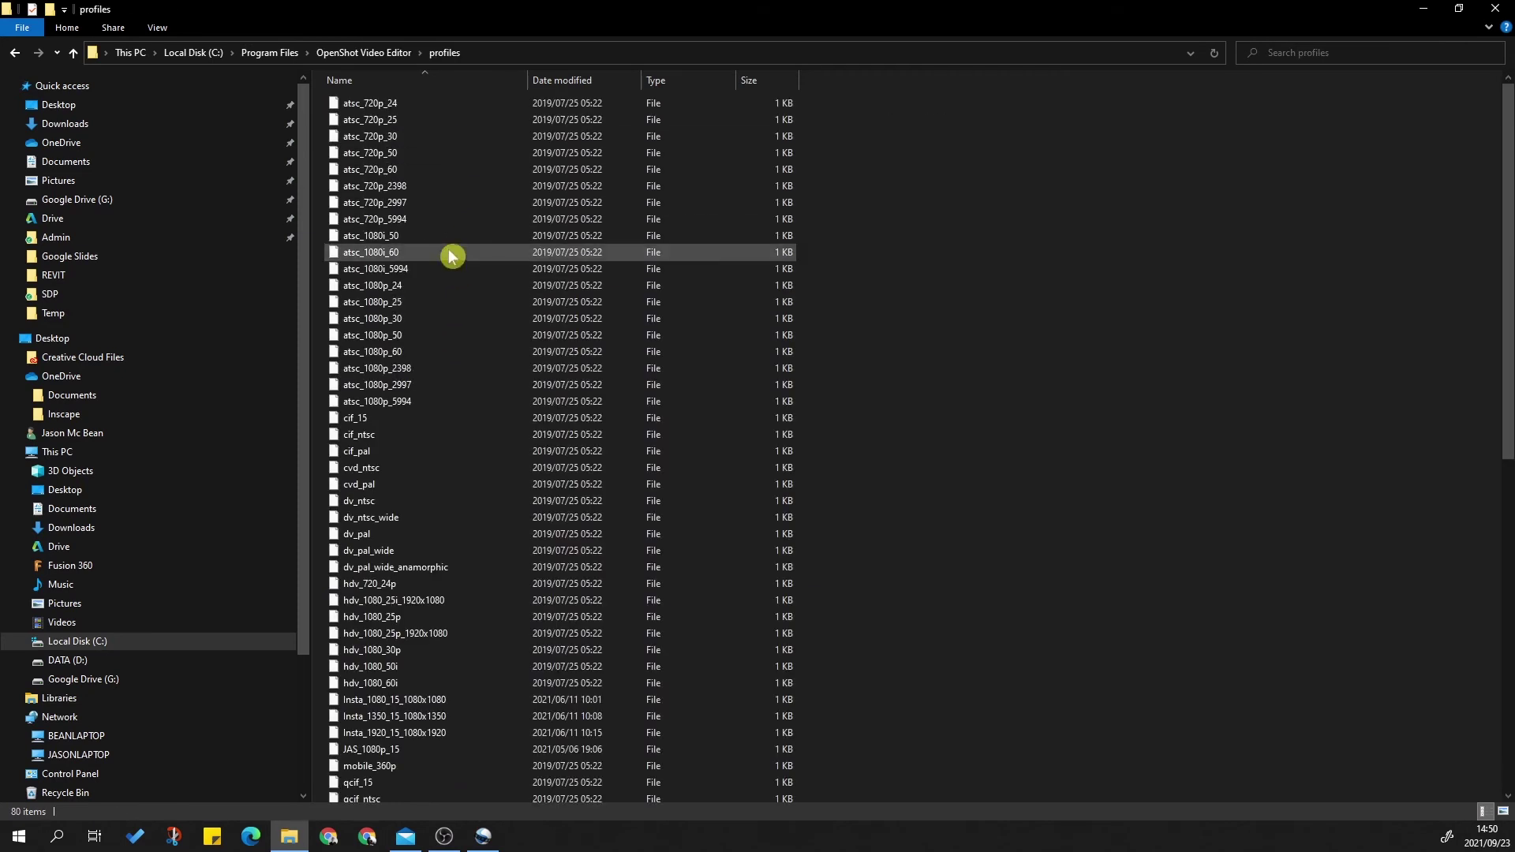
- Locate the hdv_1080_25i_1920x1080 profile file and bring up its context menu
scroll(450, 251, down, 9)
scroll(447, 590, down, 4)
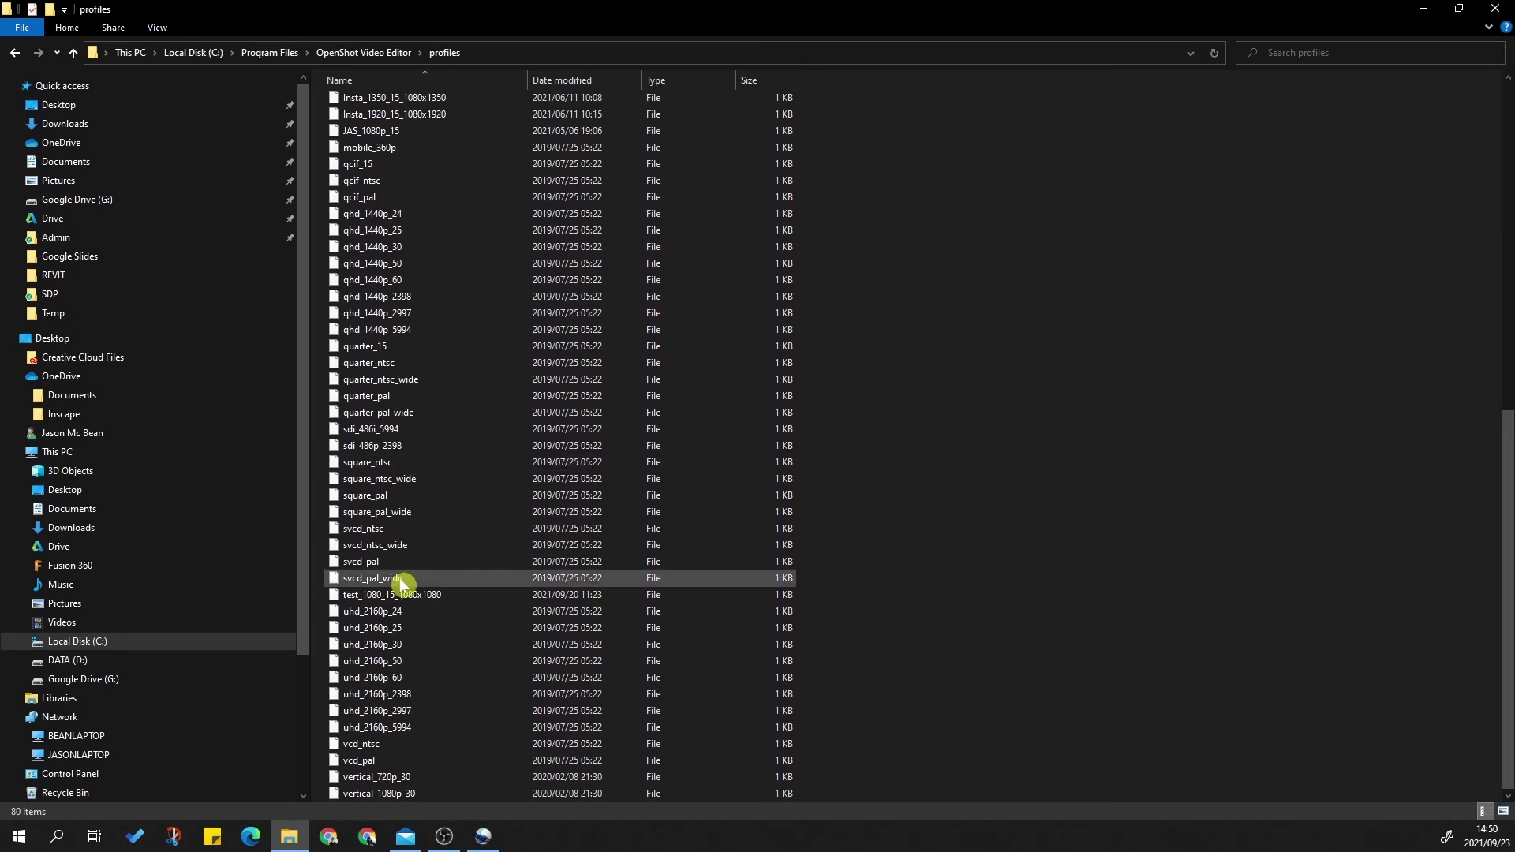
scroll(450, 500, up, 11)
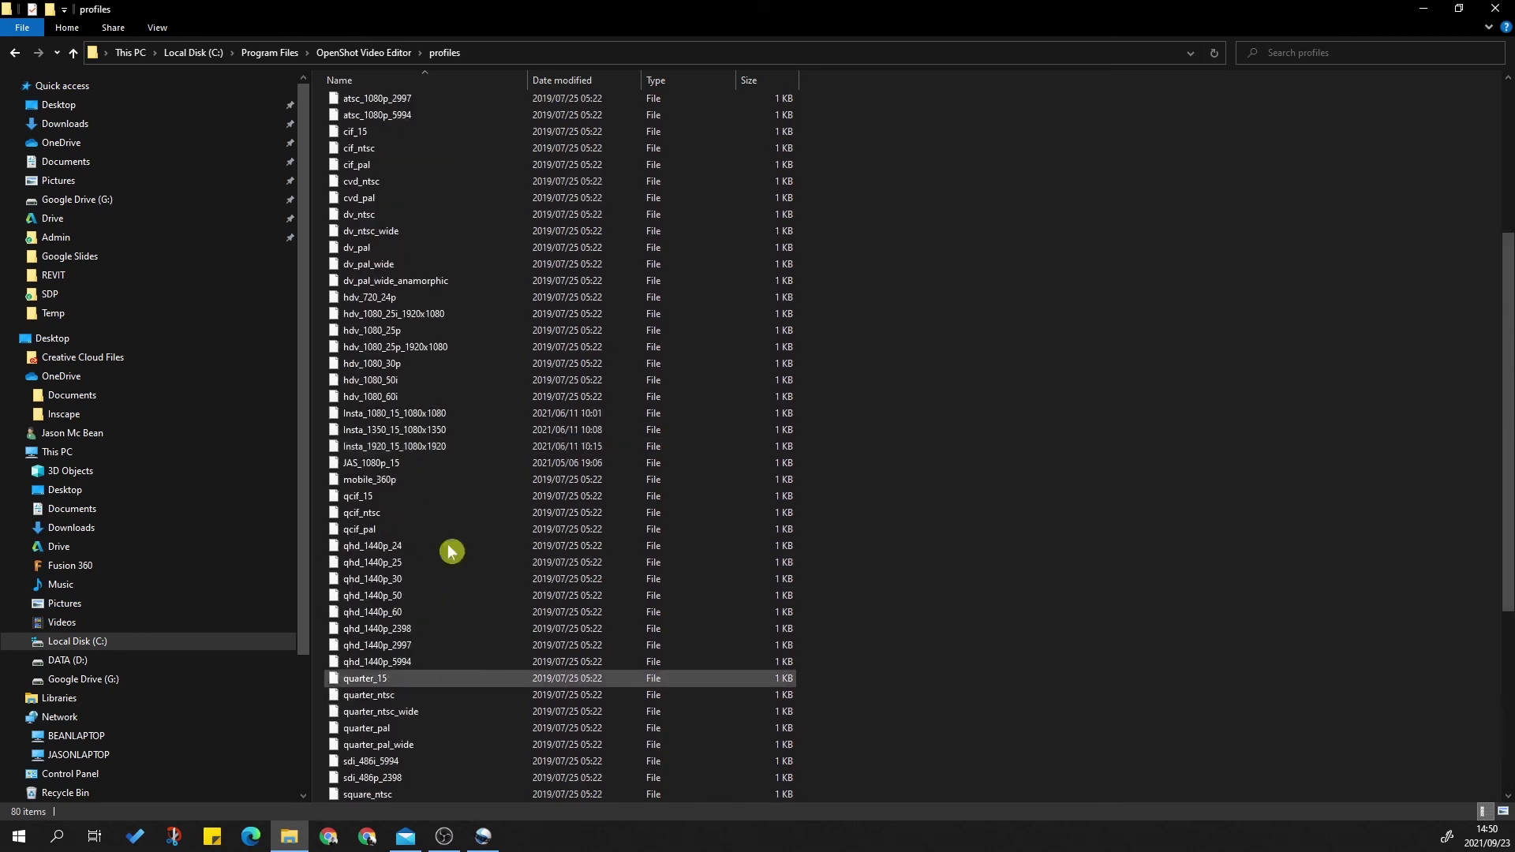
scroll(427, 319, up, 2)
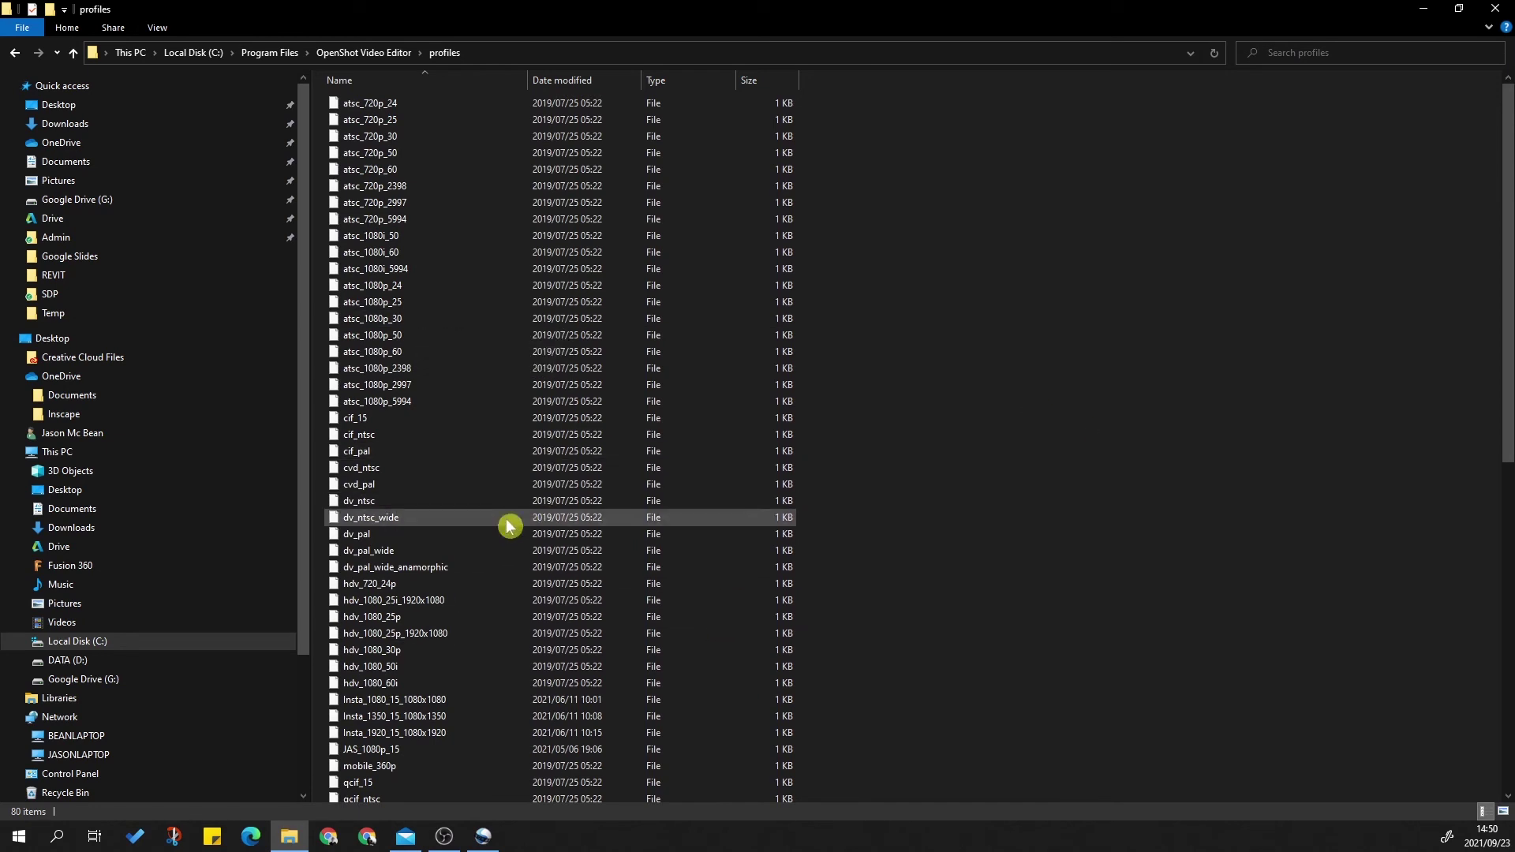
scroll(434, 602, down, 1)
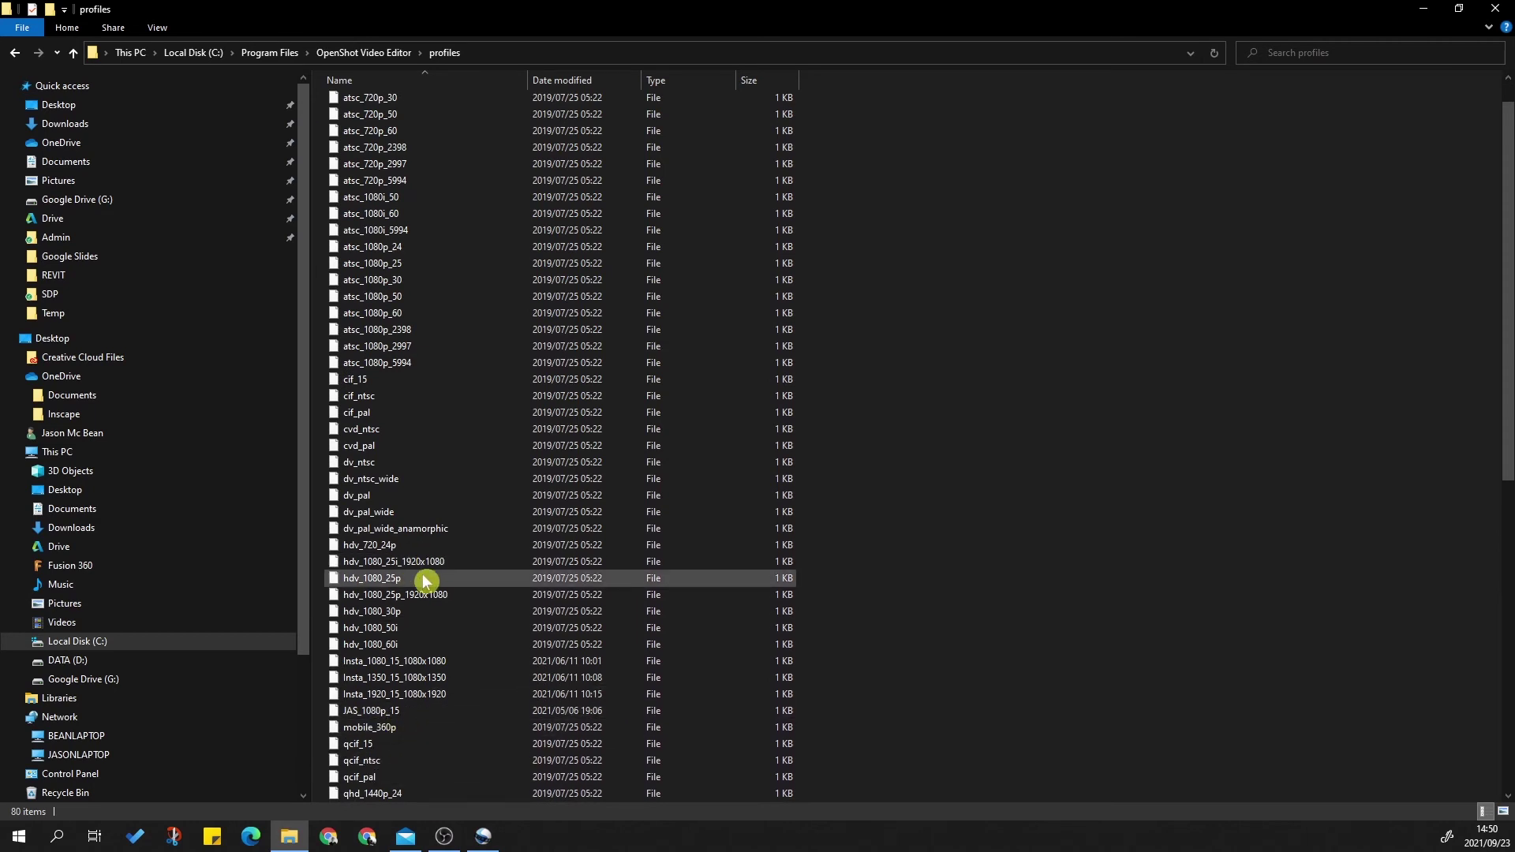
scroll(423, 577, up, 1)
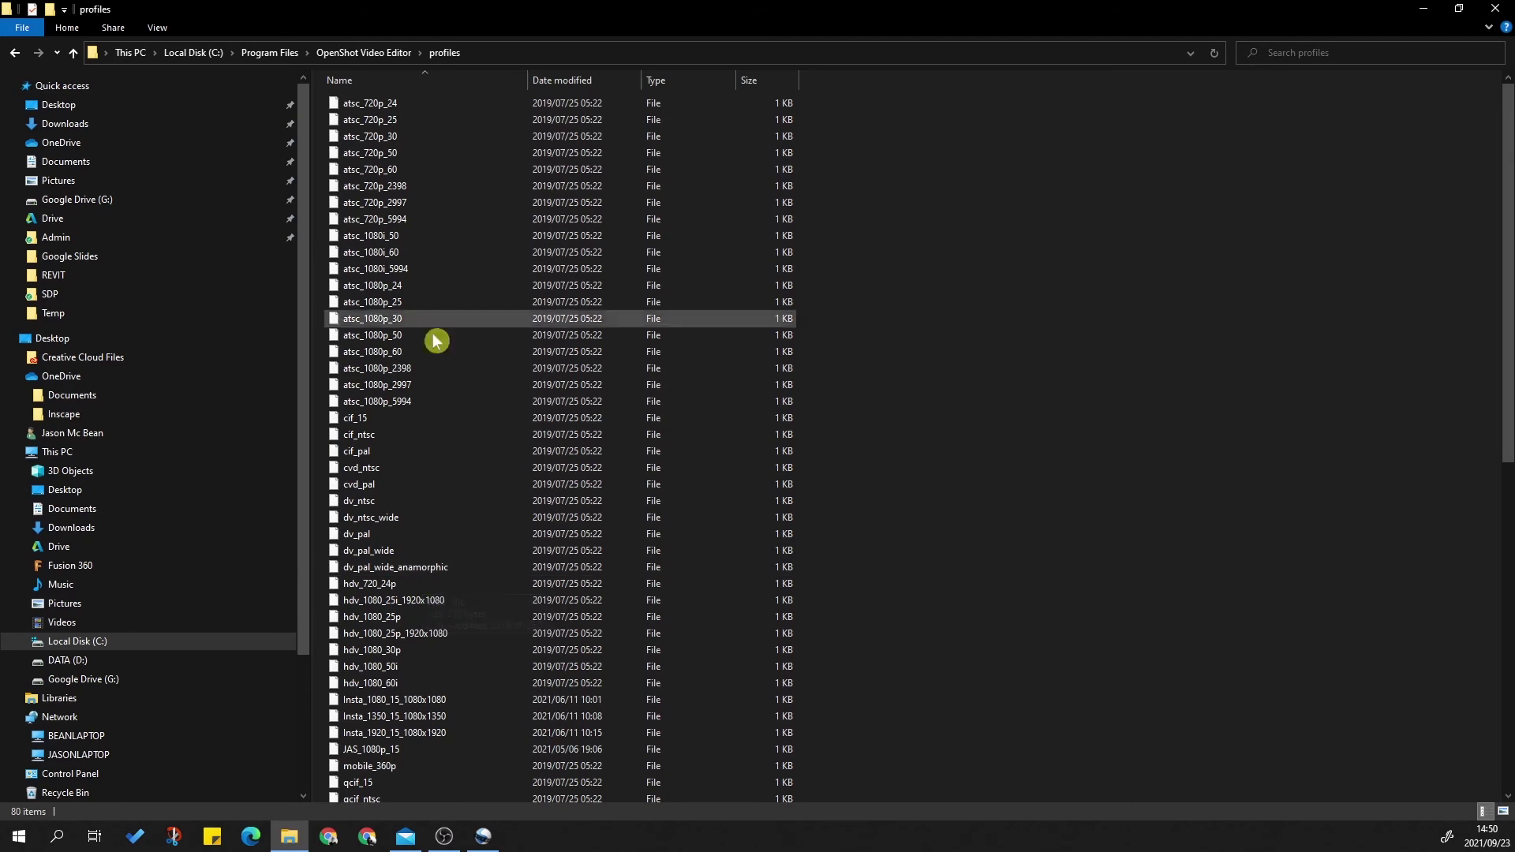
scroll(471, 483, down, 1)
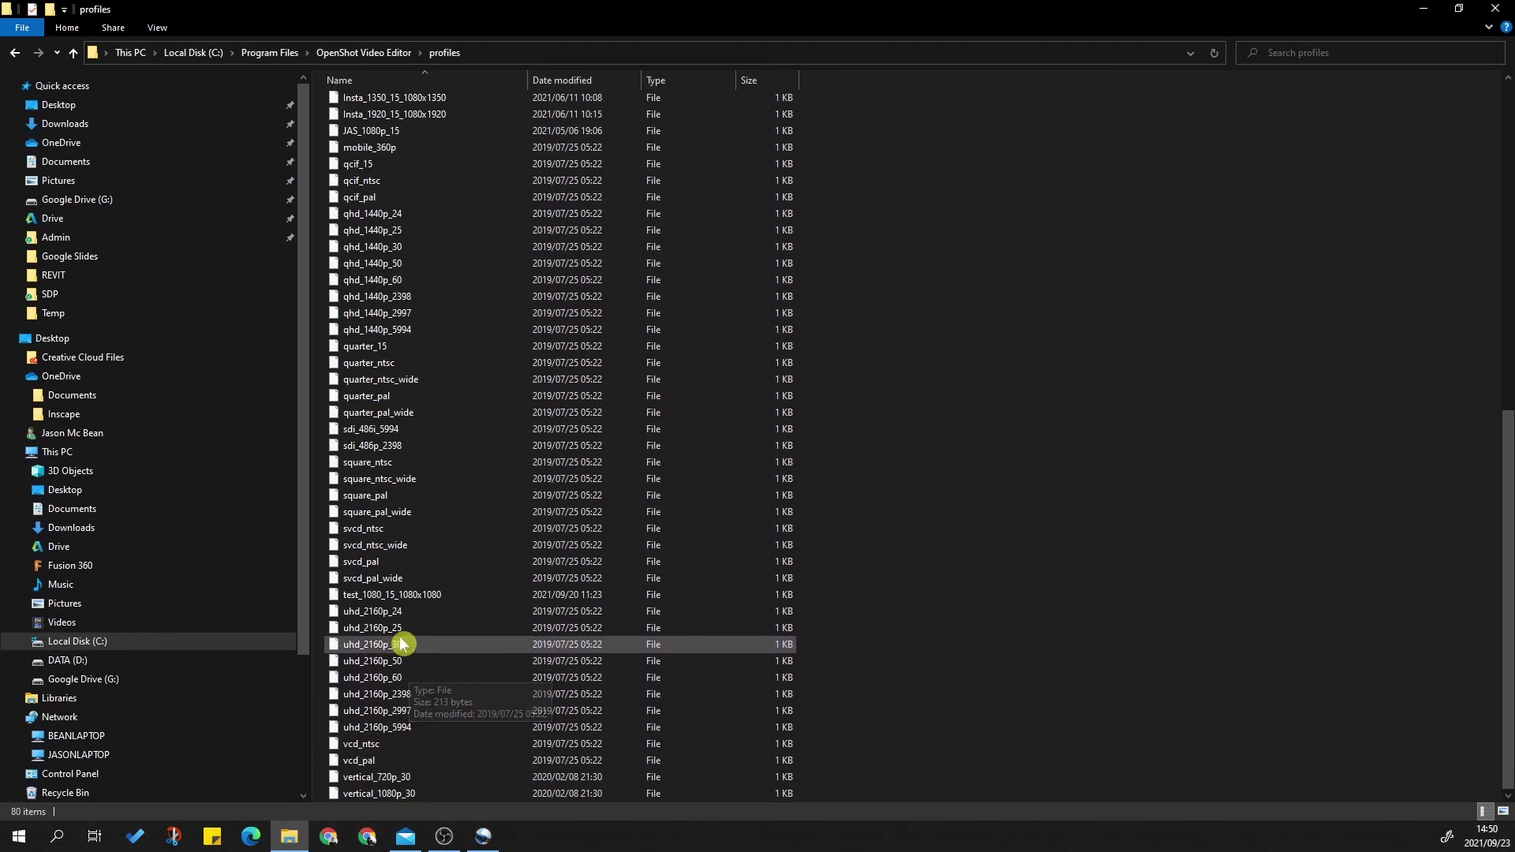
scroll(401, 628, up, 5)
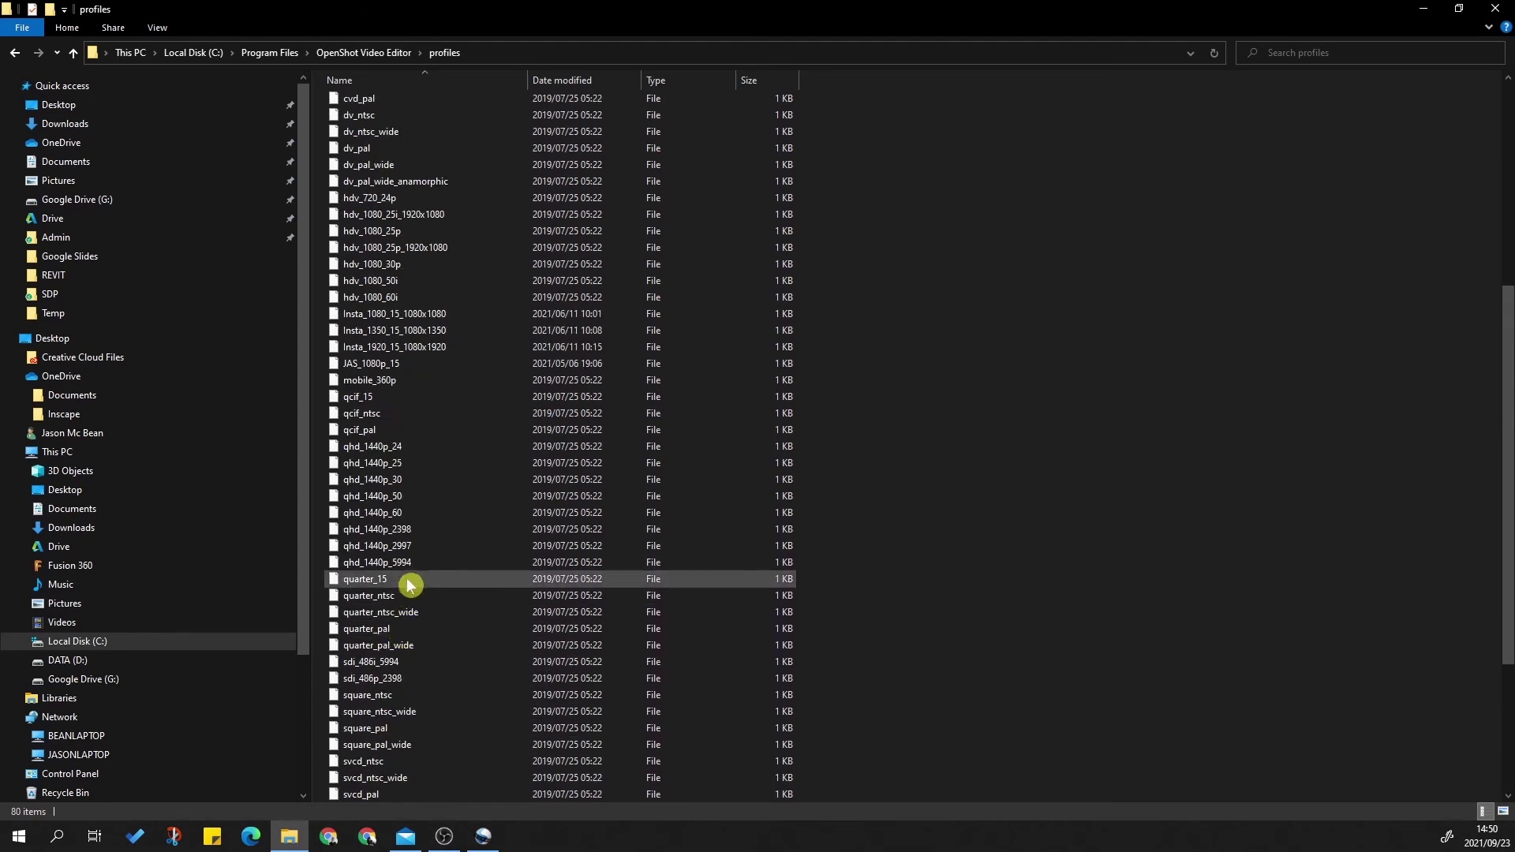
scroll(420, 546, up, 2)
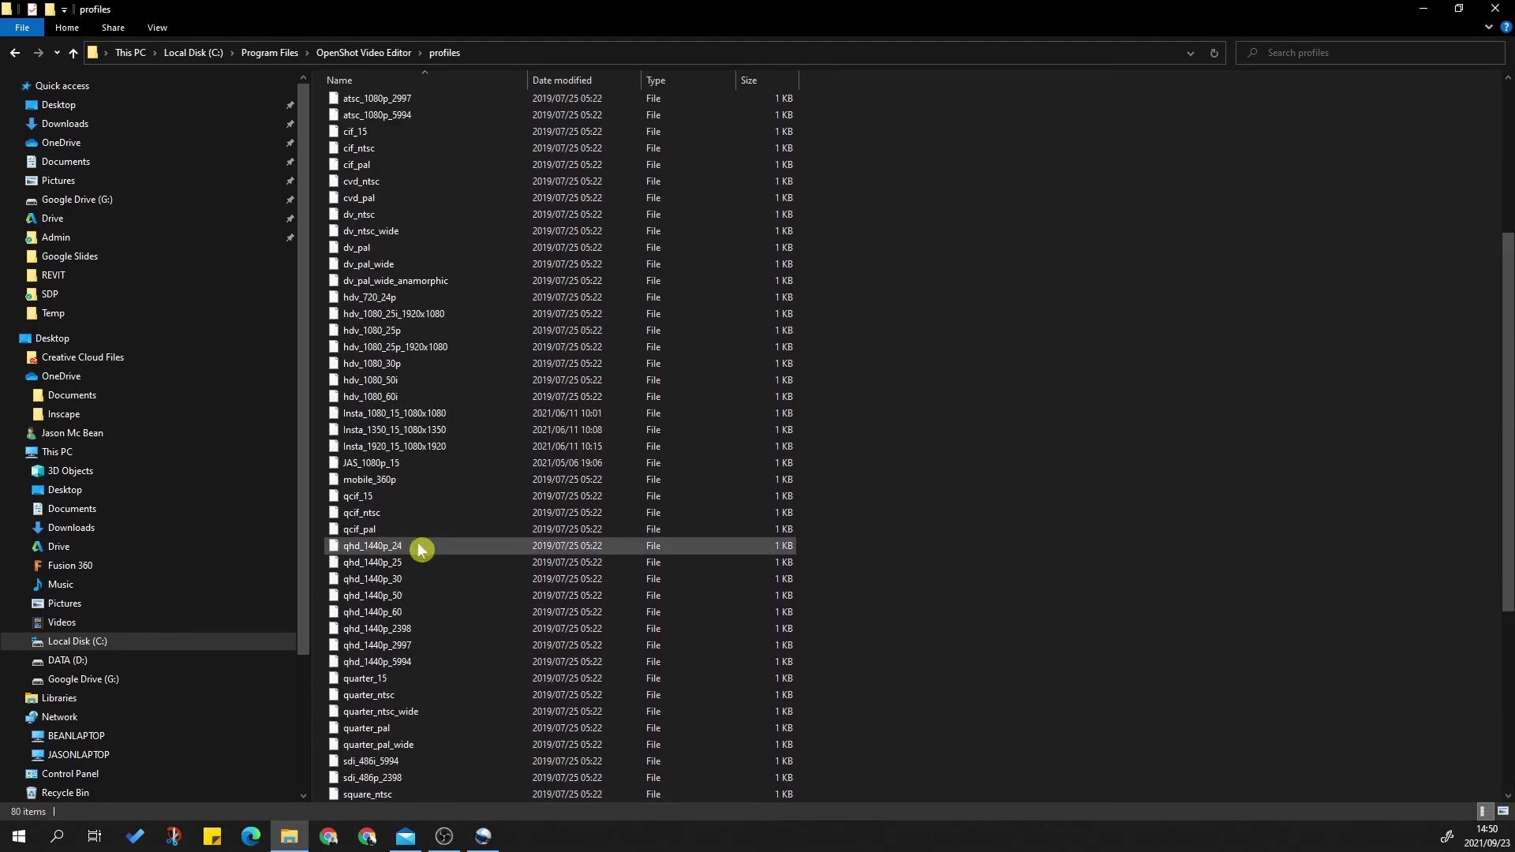
click(394, 321)
right_click(394, 321)
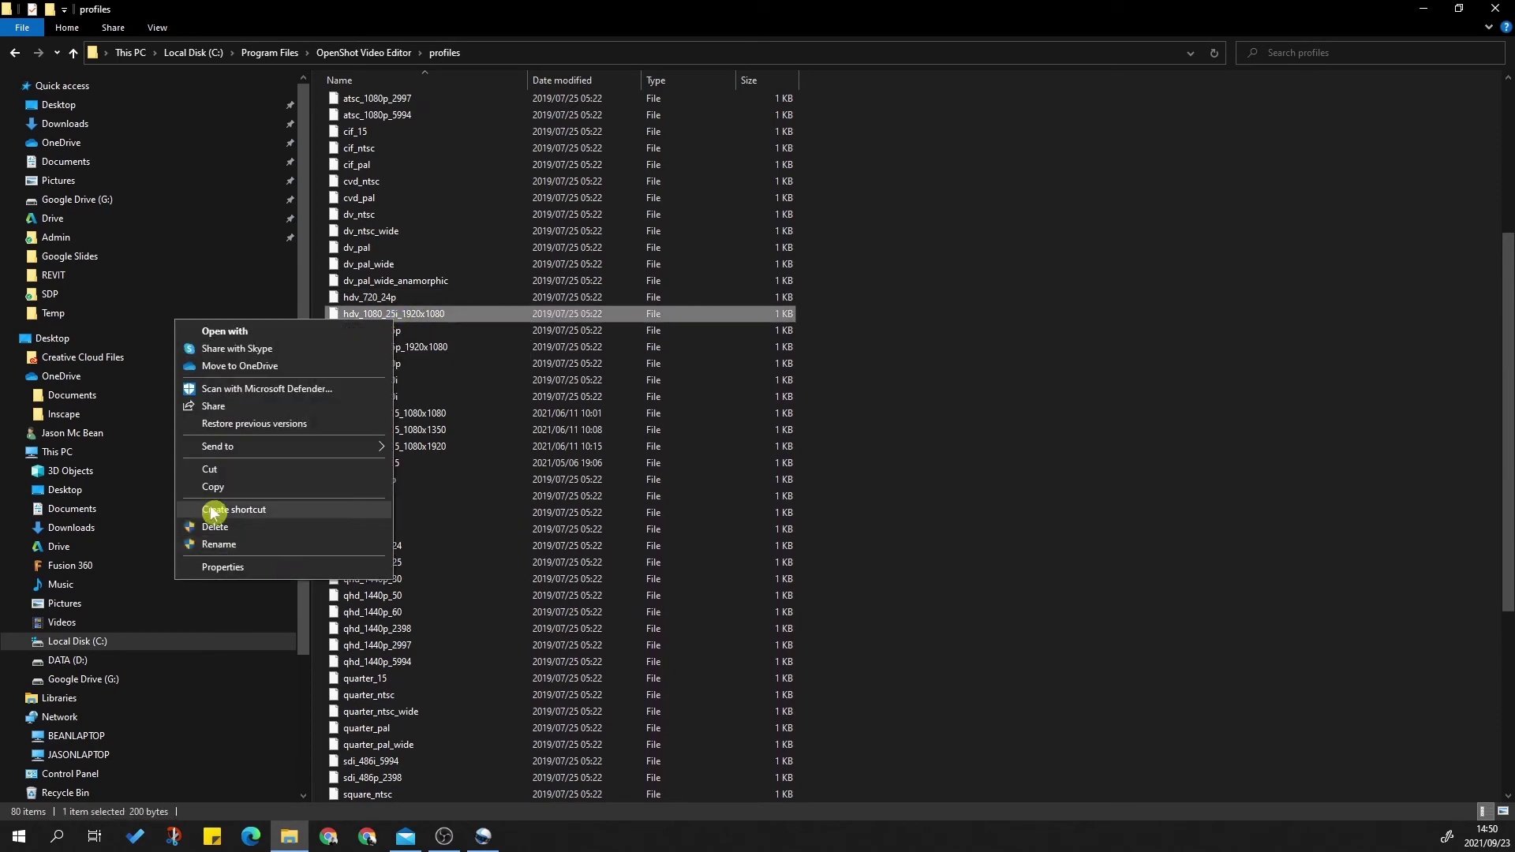
- Copy the hdv_1080_25i_1920x1080 profile and paste it onto the desktop
click(220, 492)
click(1424, 8)
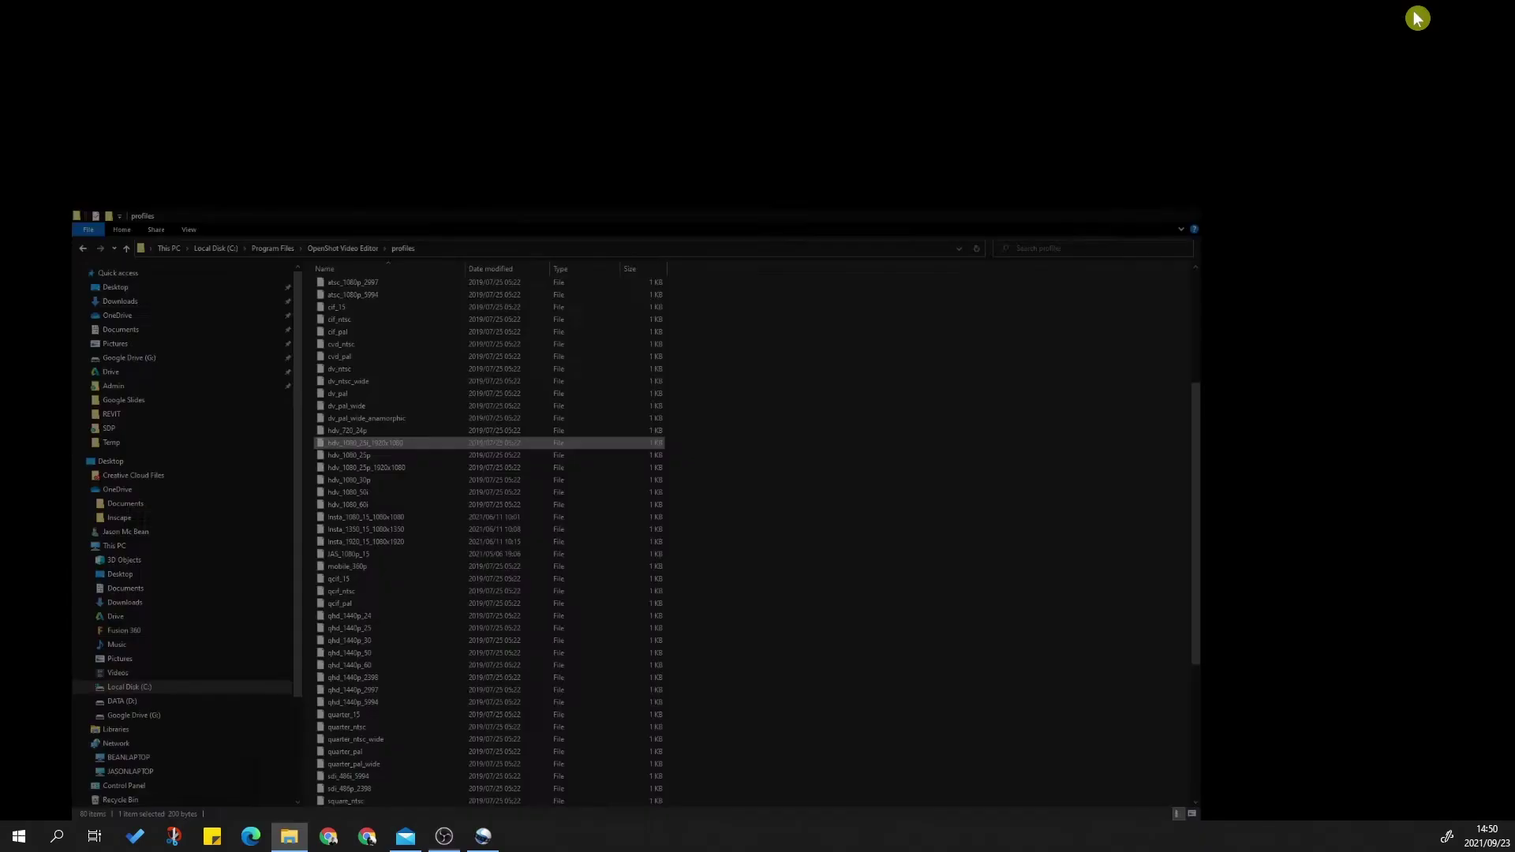
right_click(718, 271)
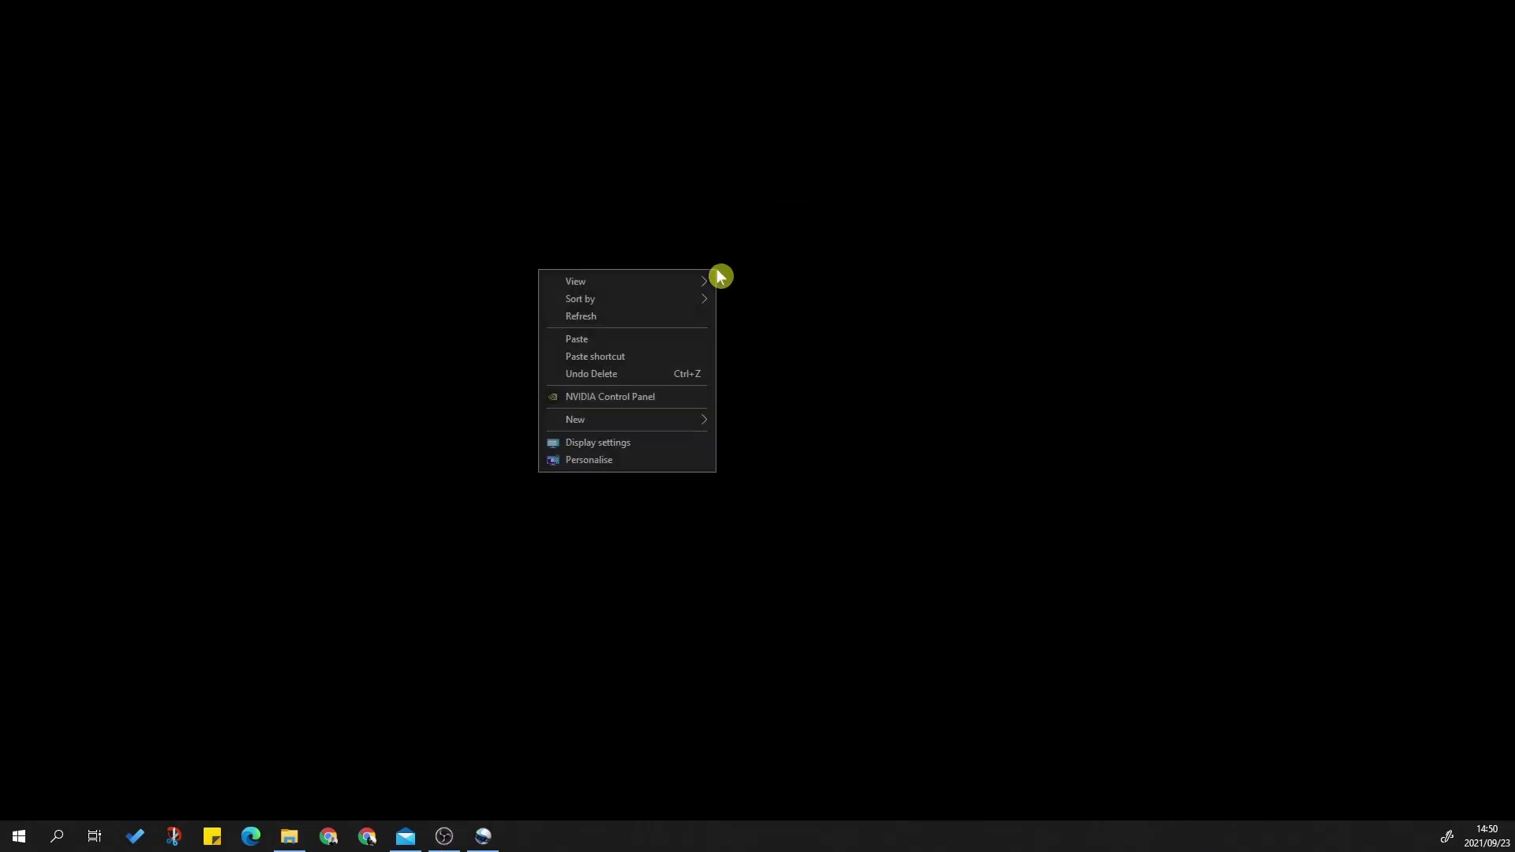
click(580, 341)
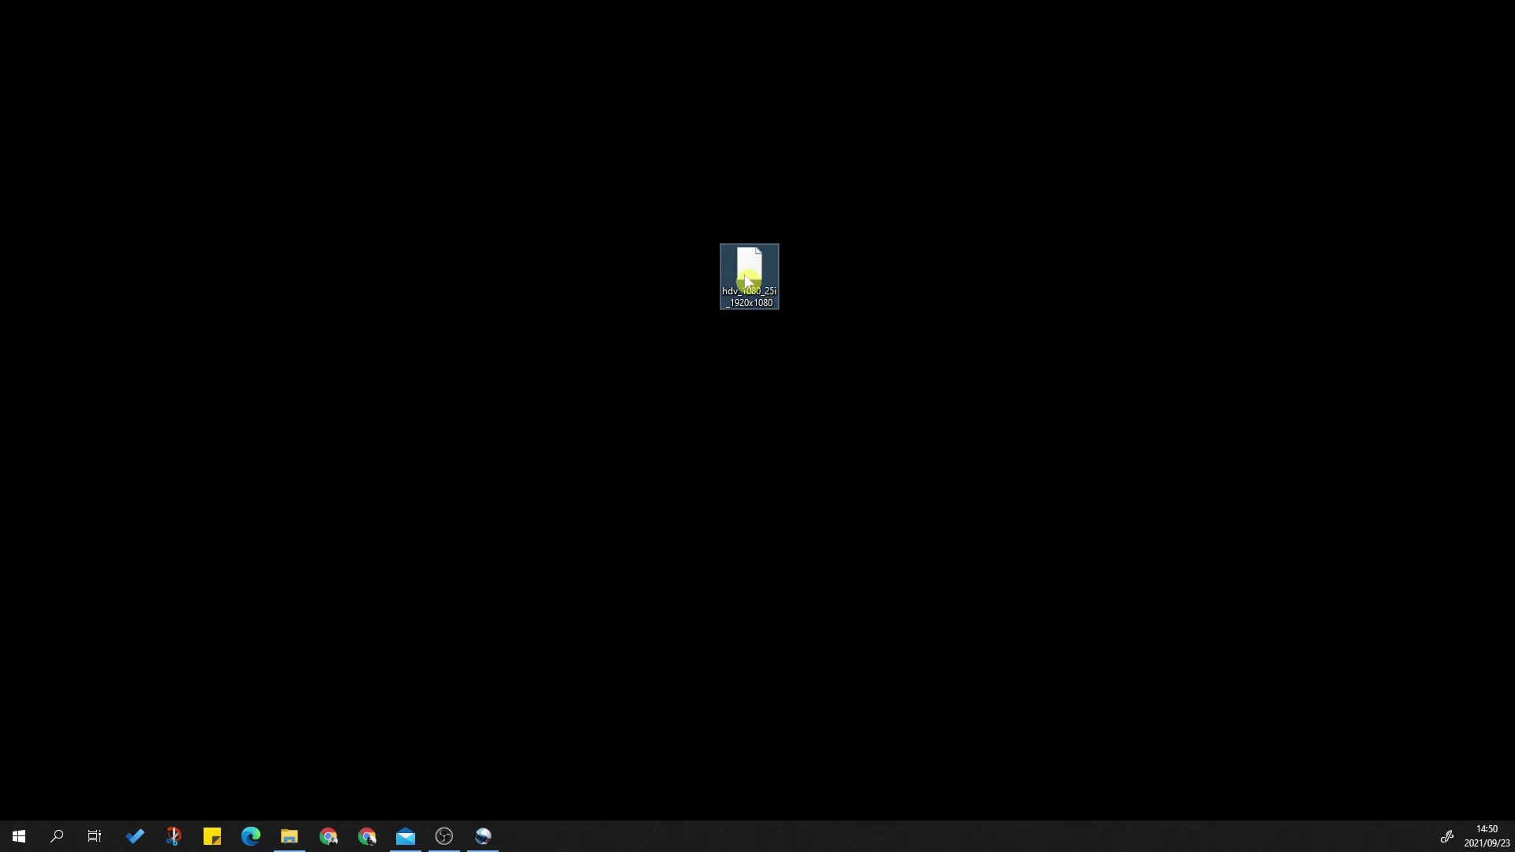
- Begin renaming the pasted copy, keep its name unchanged, and restore the profiles folder window
right_click(761, 262)
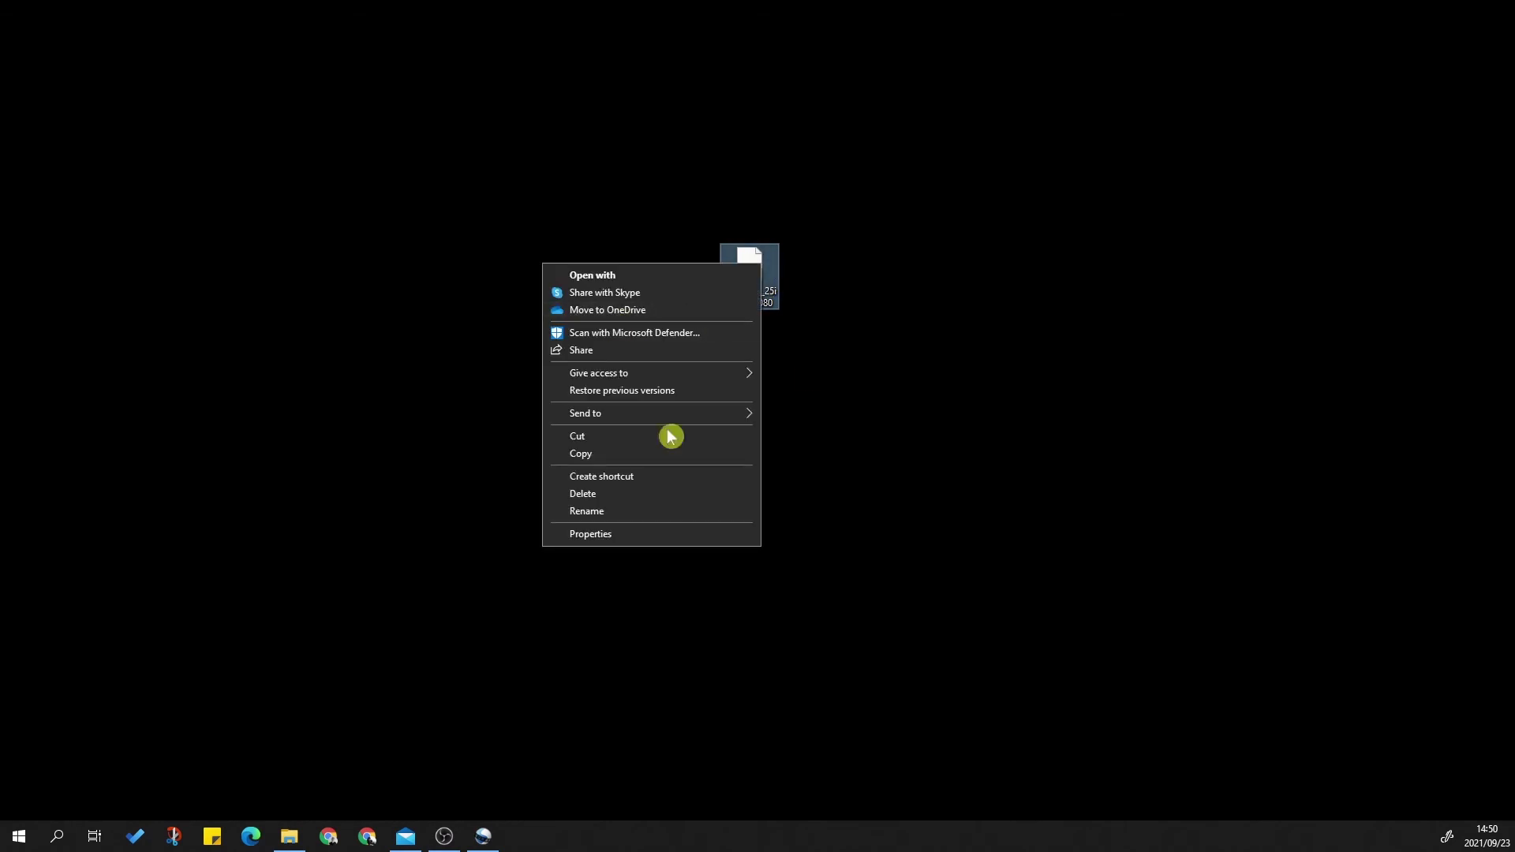
click(601, 518)
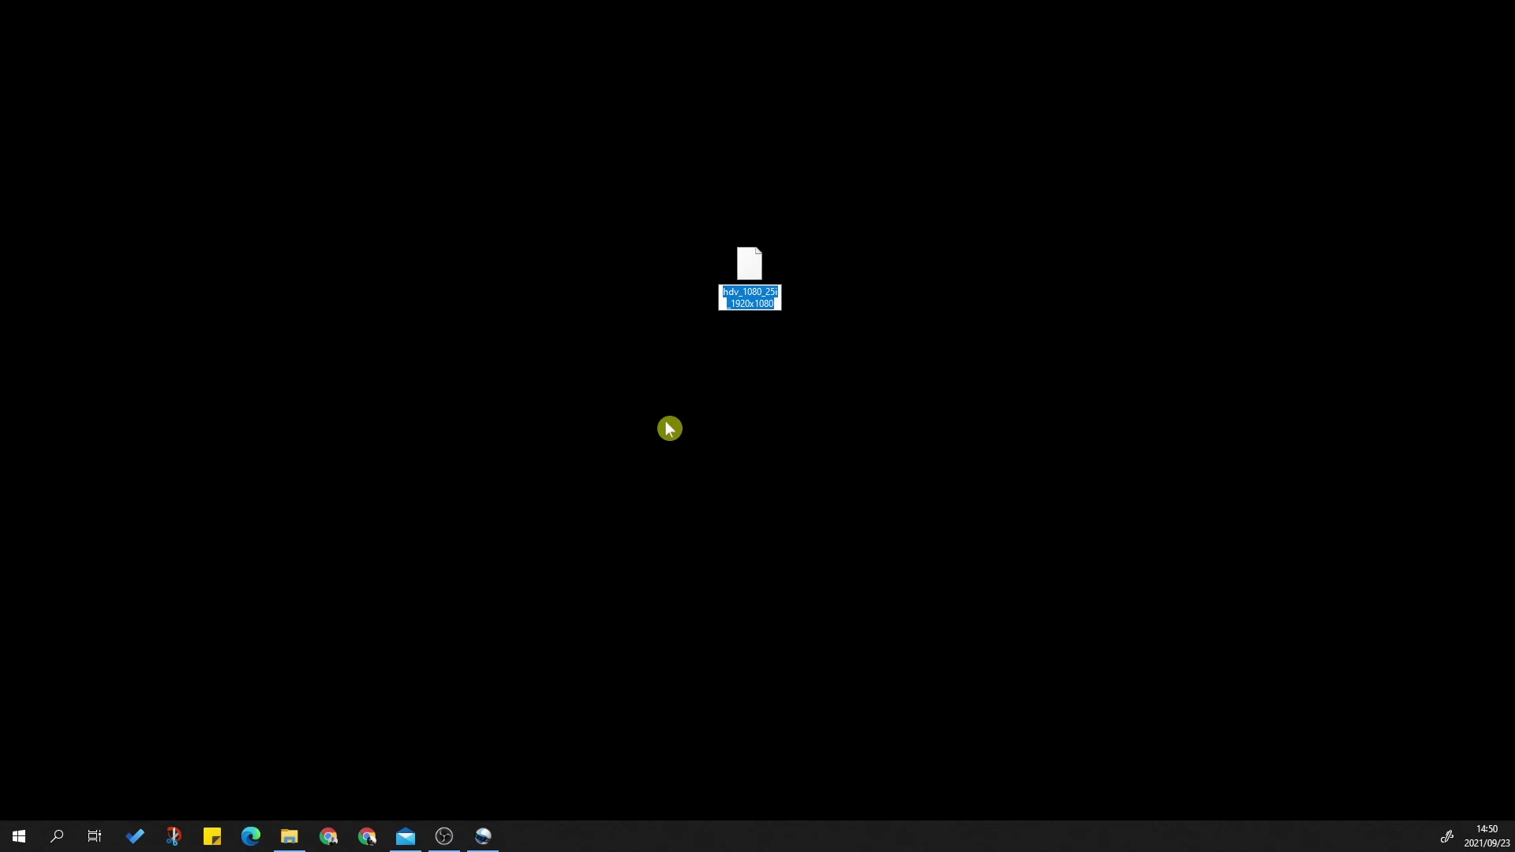
click(776, 339)
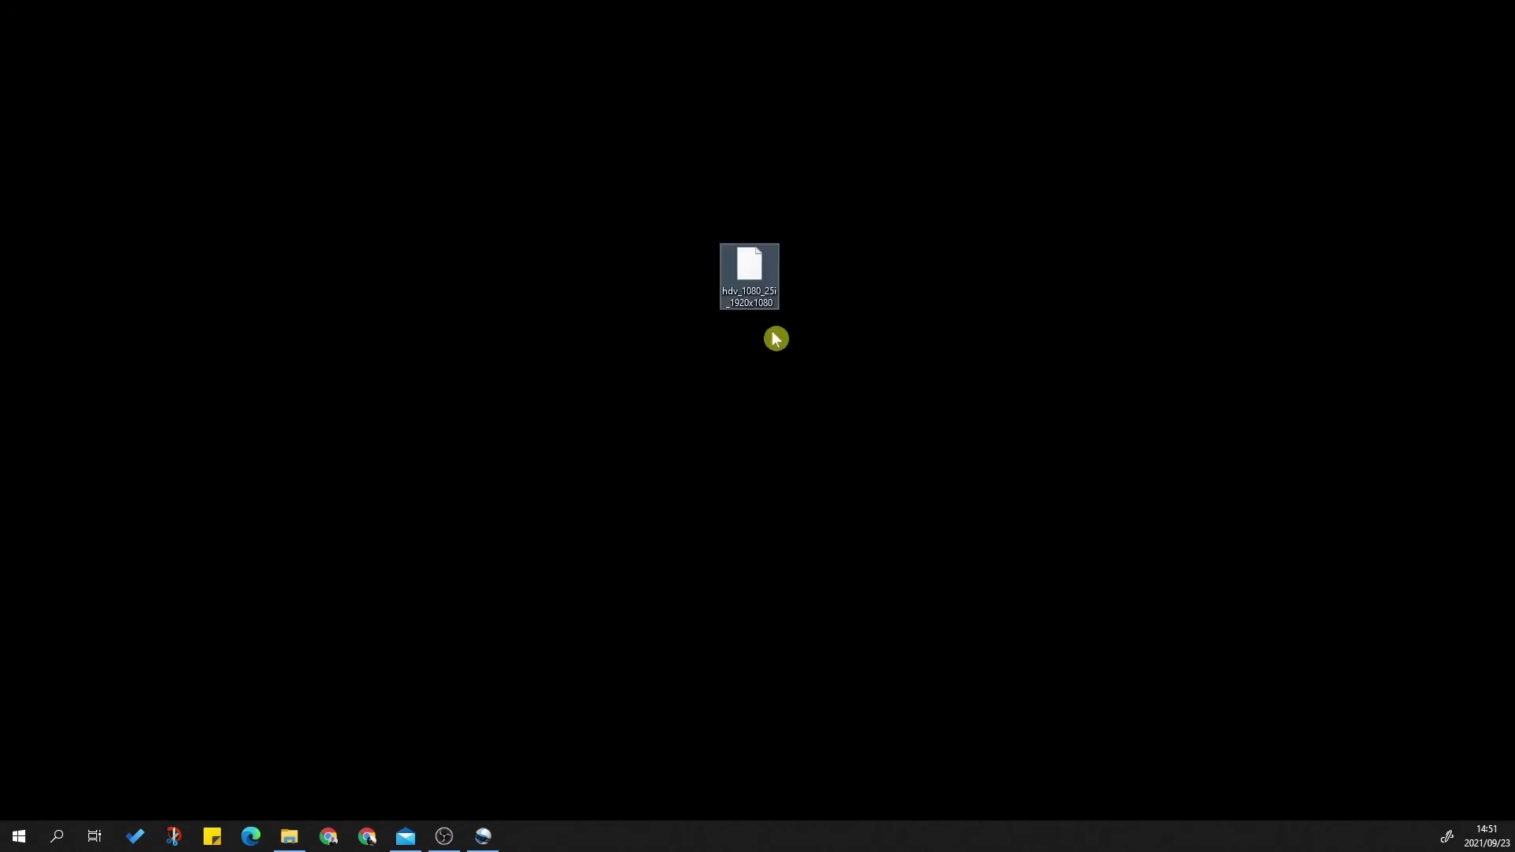
click(289, 835)
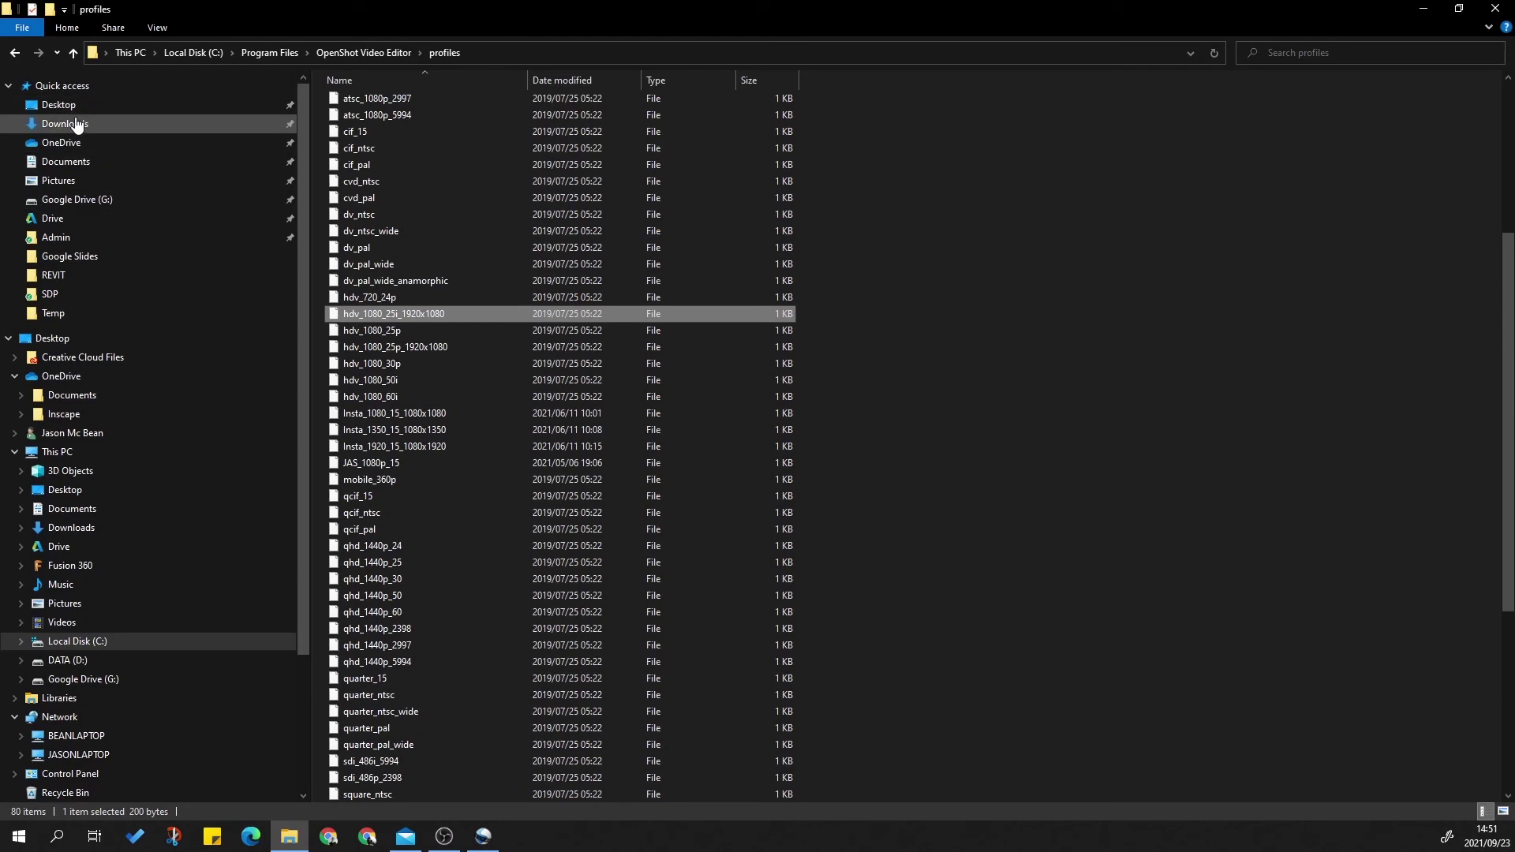
- Show the Desktop folder with file name extensions visible
click(63, 106)
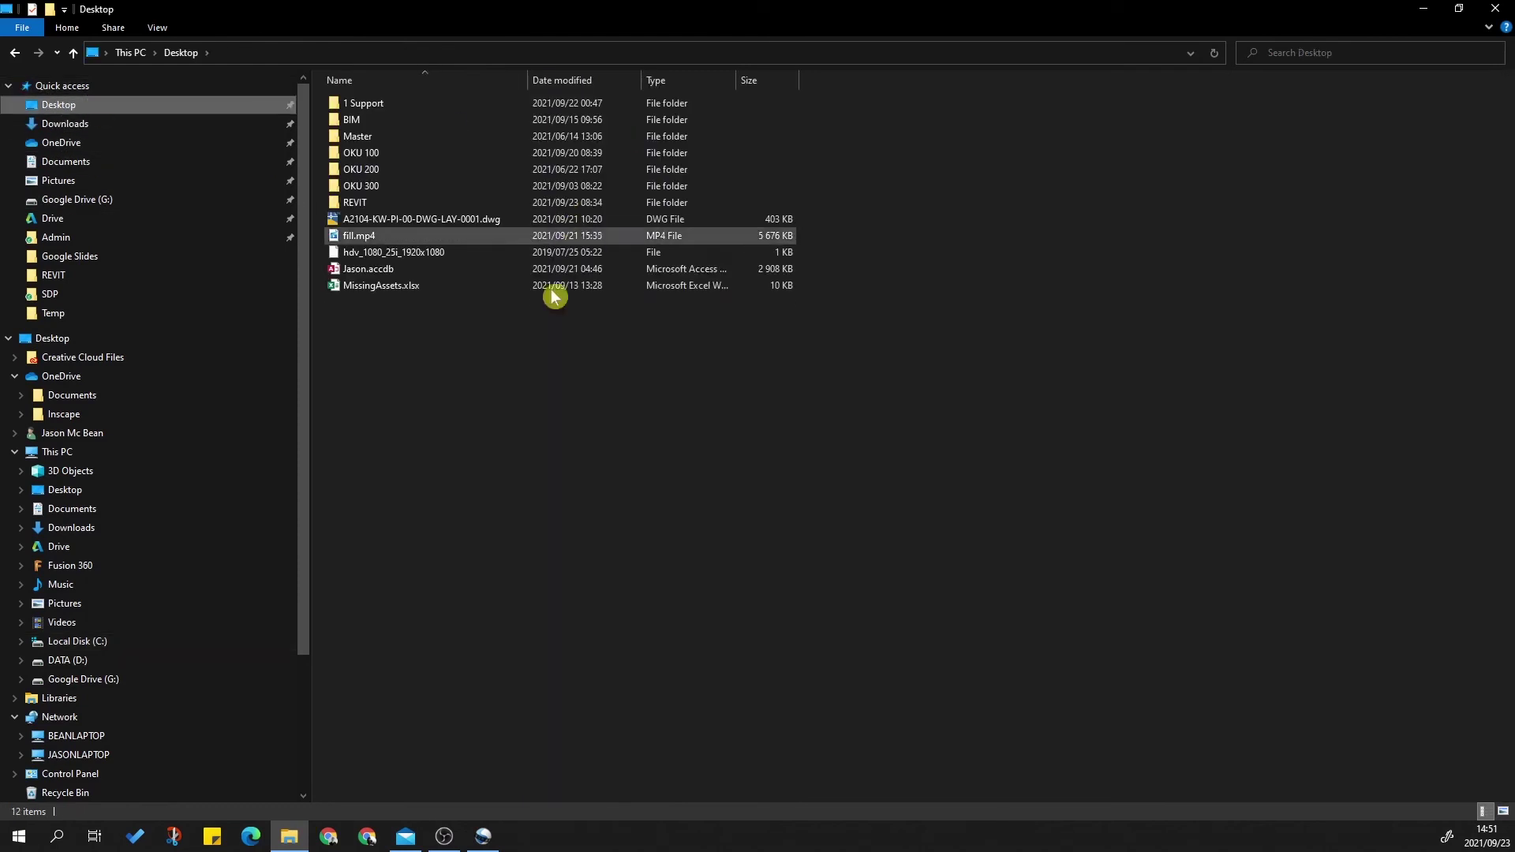
click(157, 28)
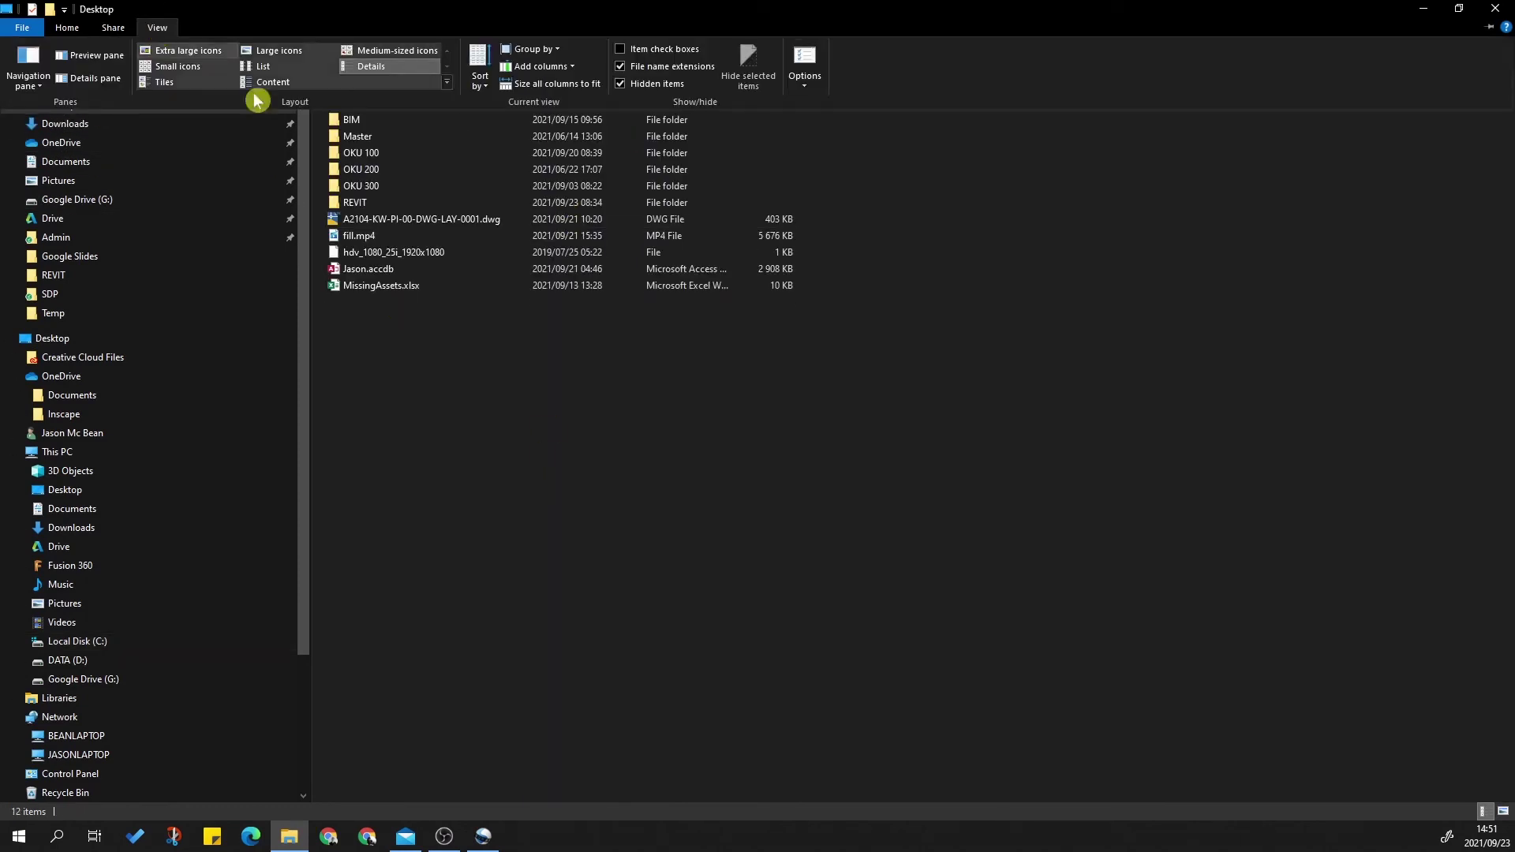
click(622, 66)
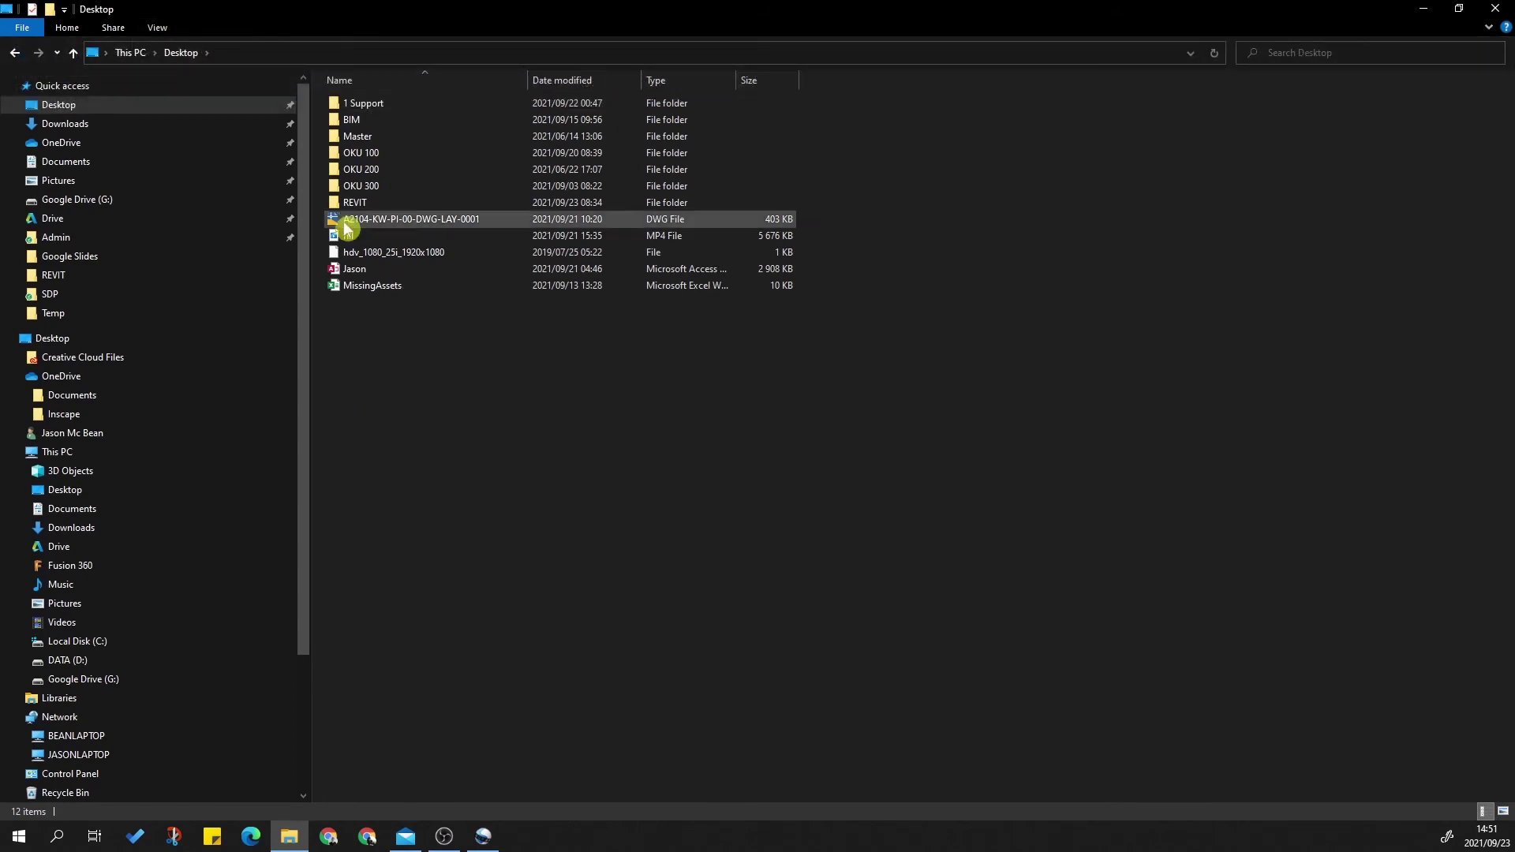
click(159, 27)
click(619, 82)
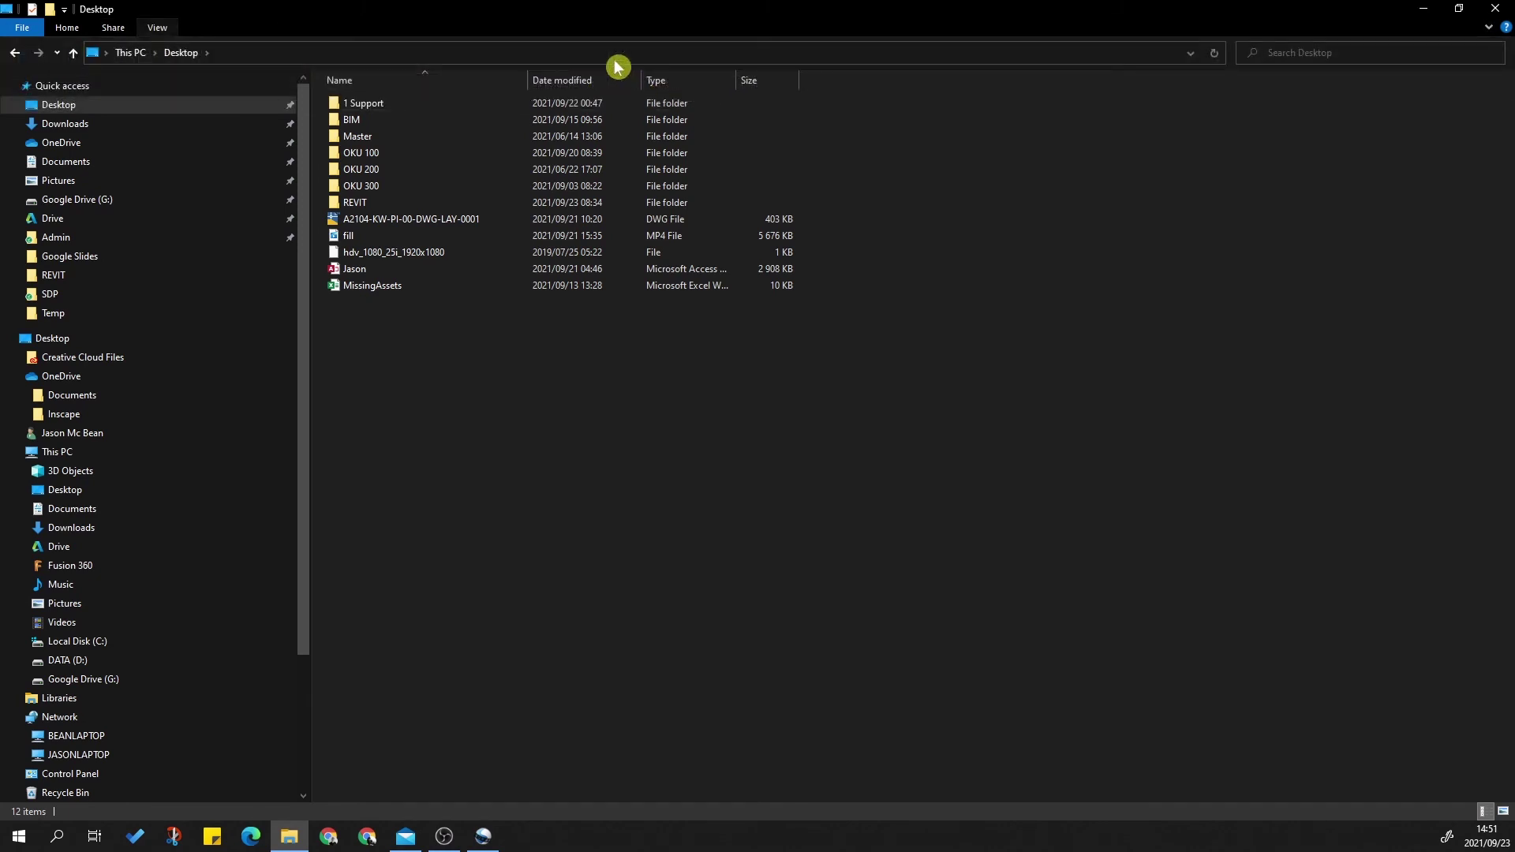
- Try renaming the desktop profile copy with .TXT, then cancel and keep the original name
click(388, 253)
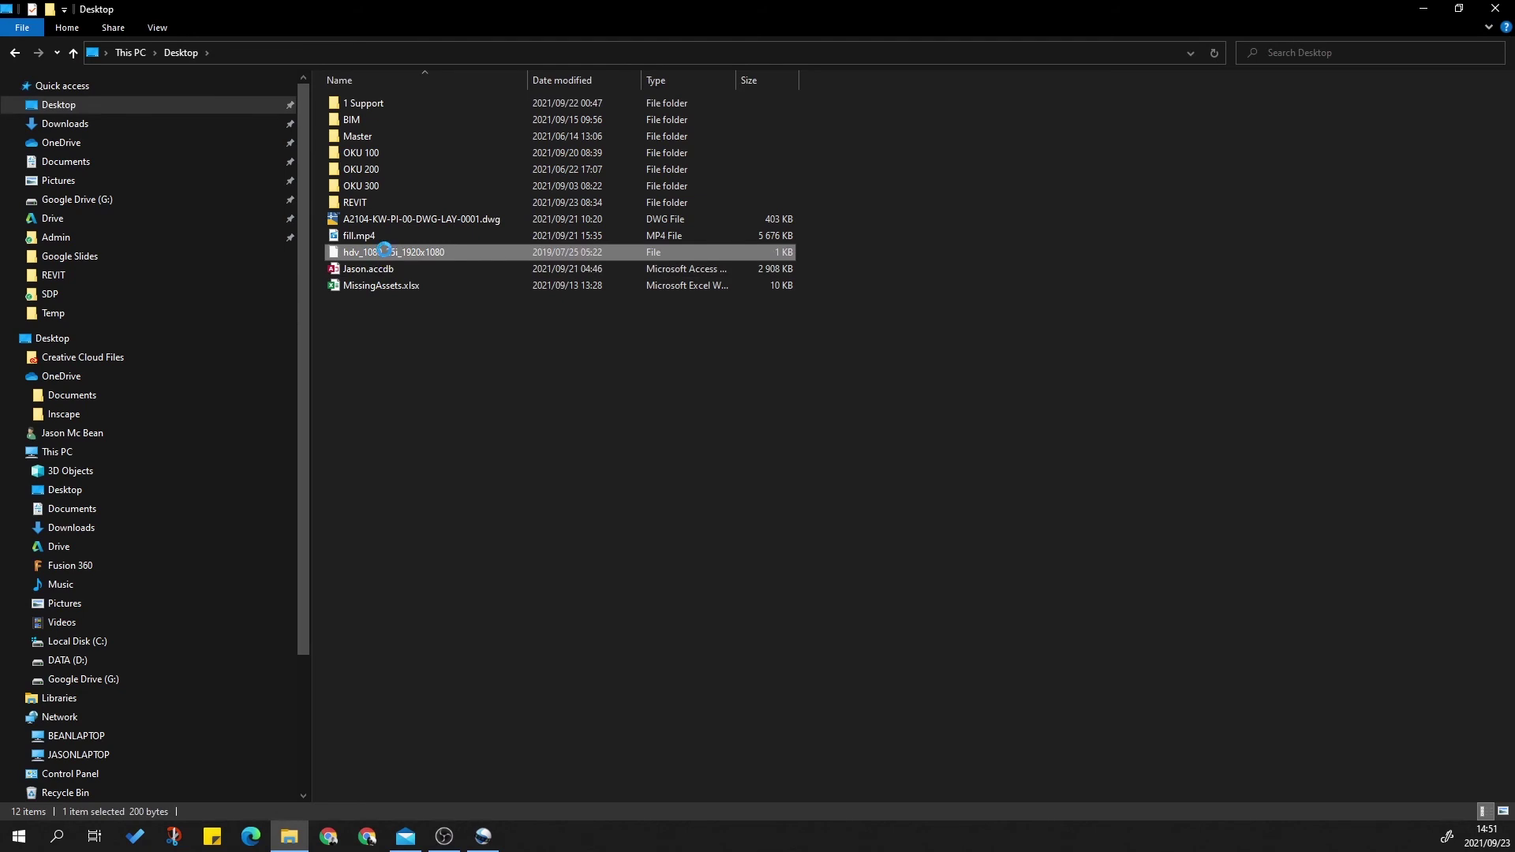
right_click(388, 254)
click(237, 498)
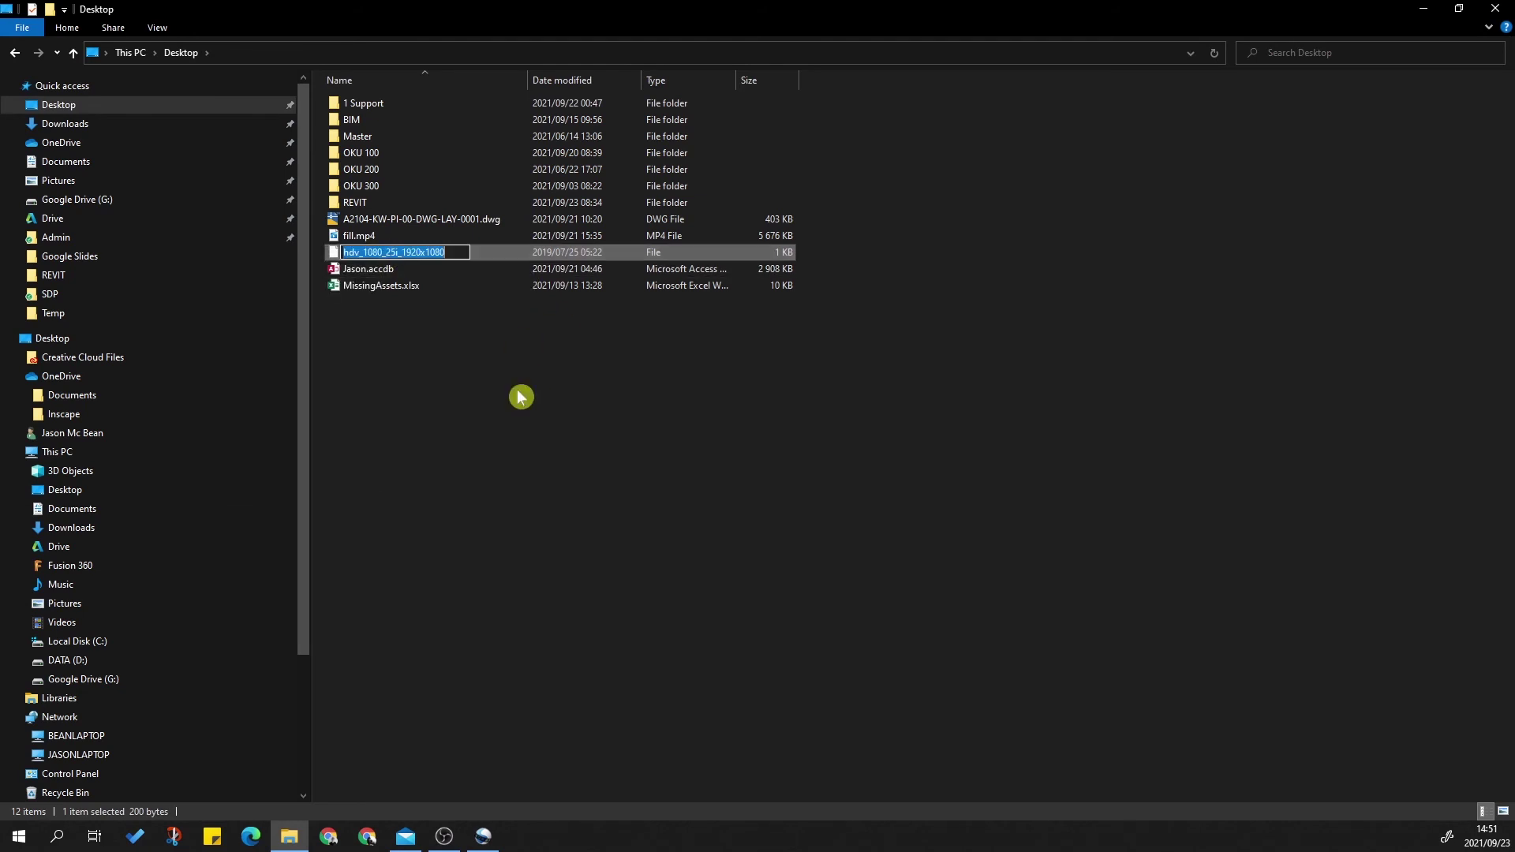
text(.TXT)
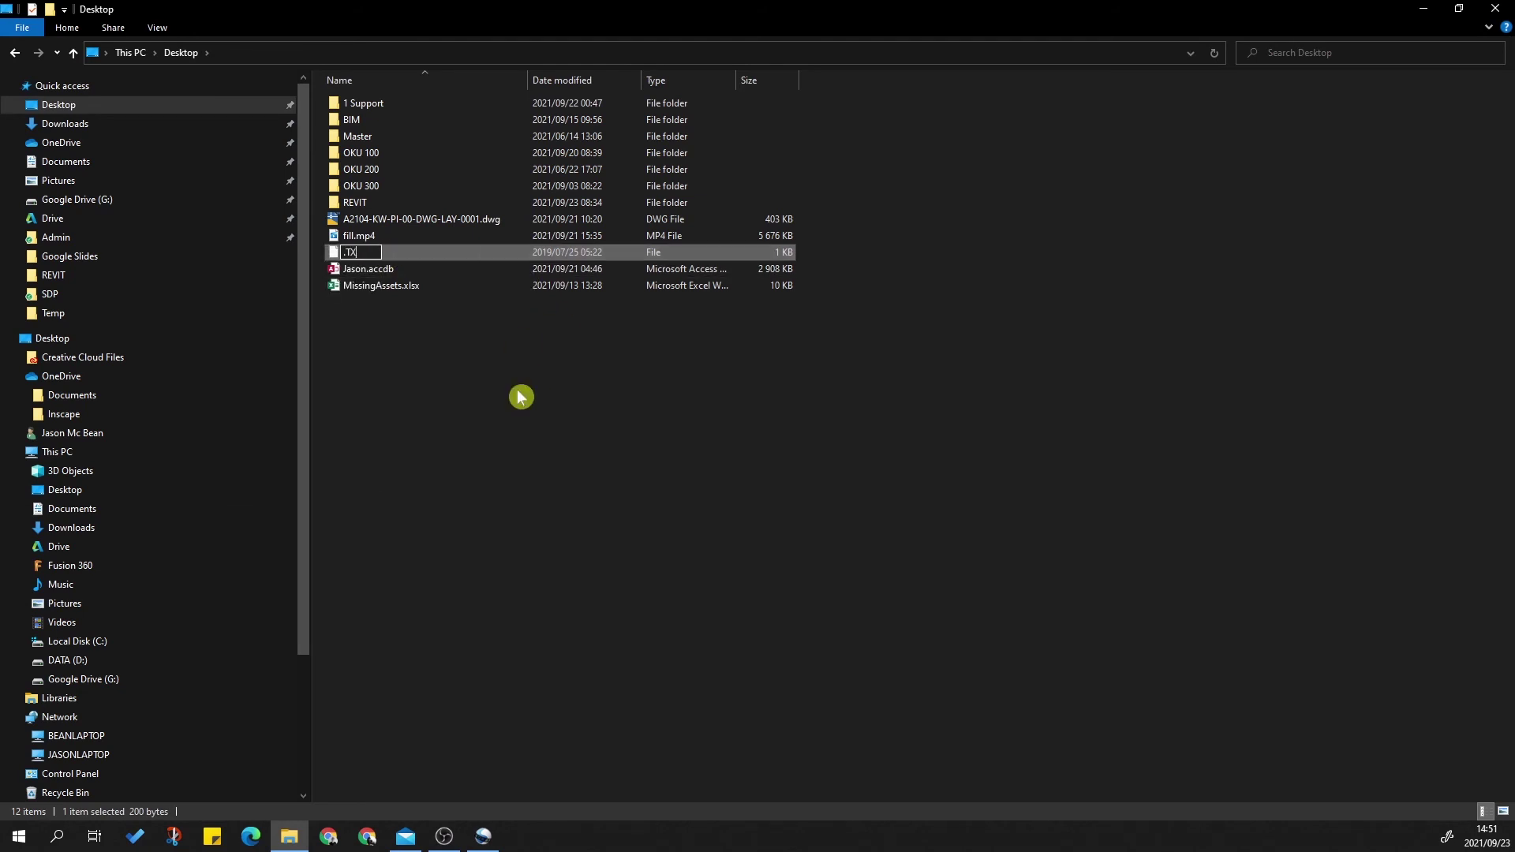
key(BackSpace)
key(BackSpace)
key(BackSpace)
key(BackSpace)
key(Escape)
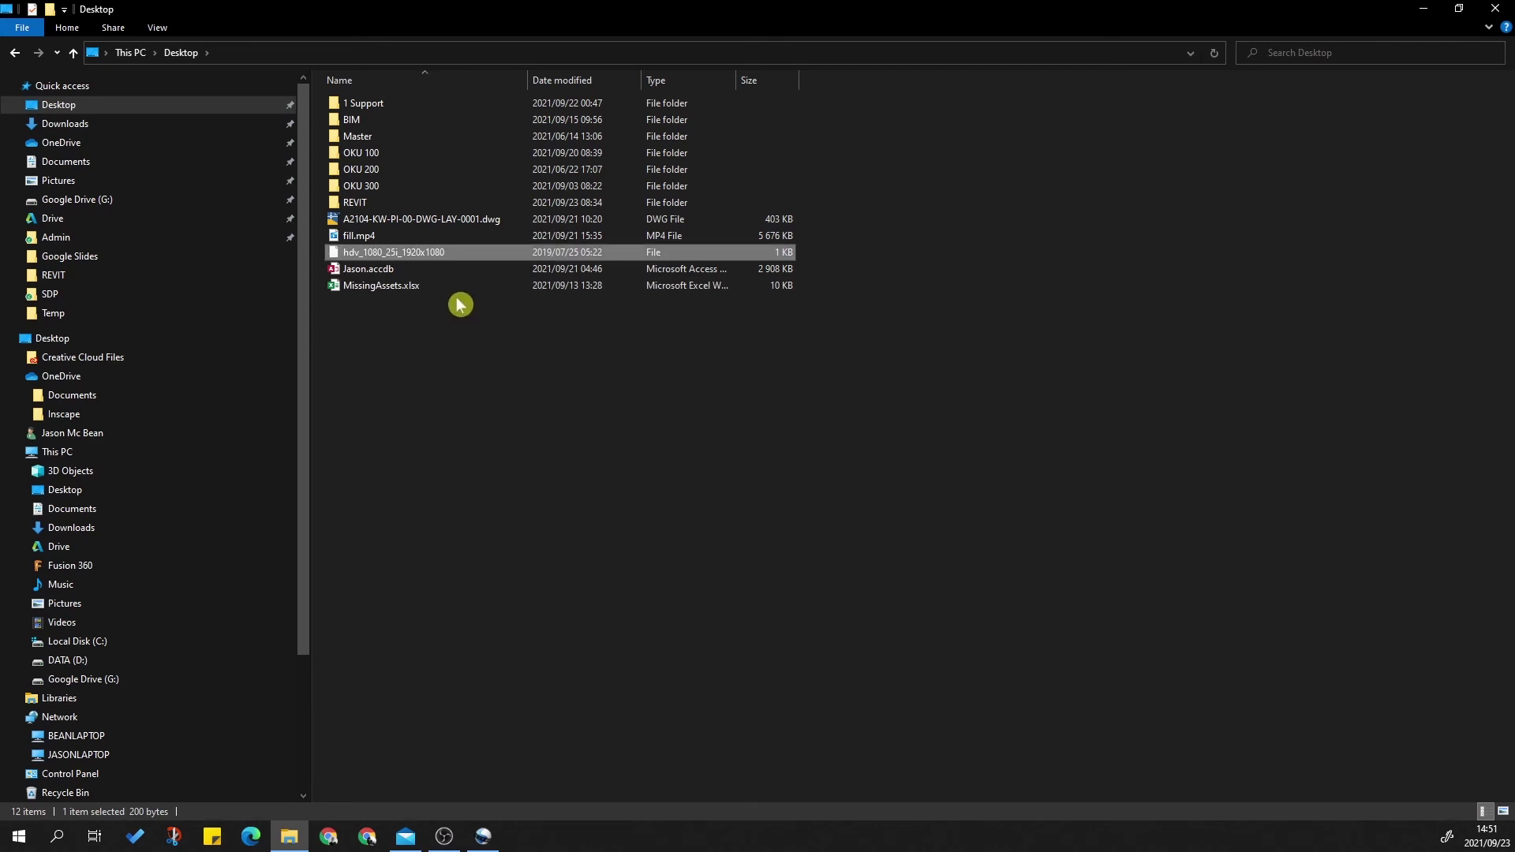
- Rename the profile copy to hdv_1080_25i_1920x1080.txt
key(F2)
key(End)
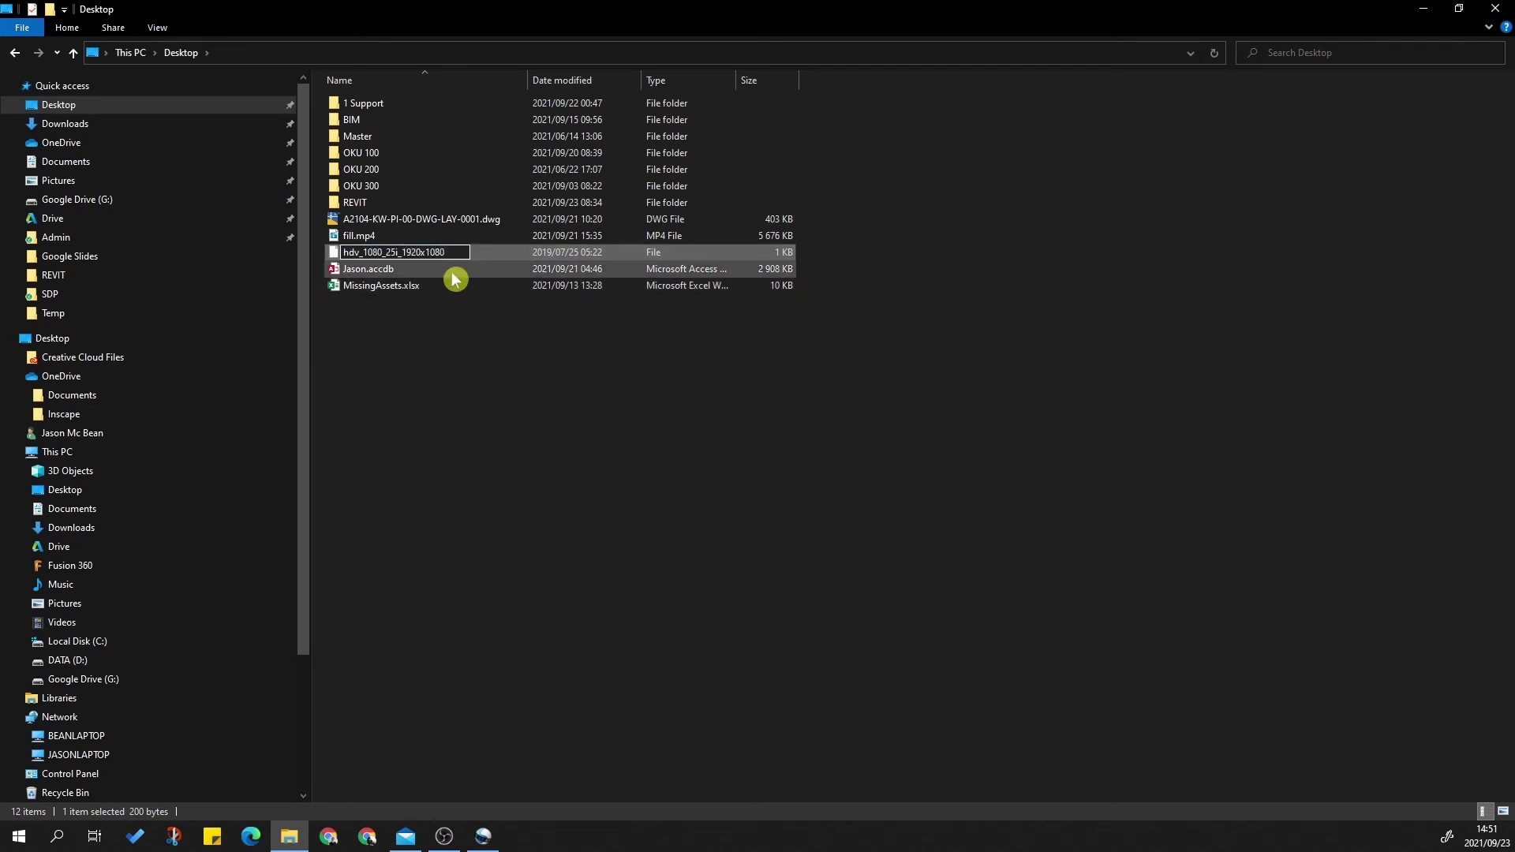
text(.xt)
key(BackSpace)
key(BackSpace)
text(txt)
key(Return)
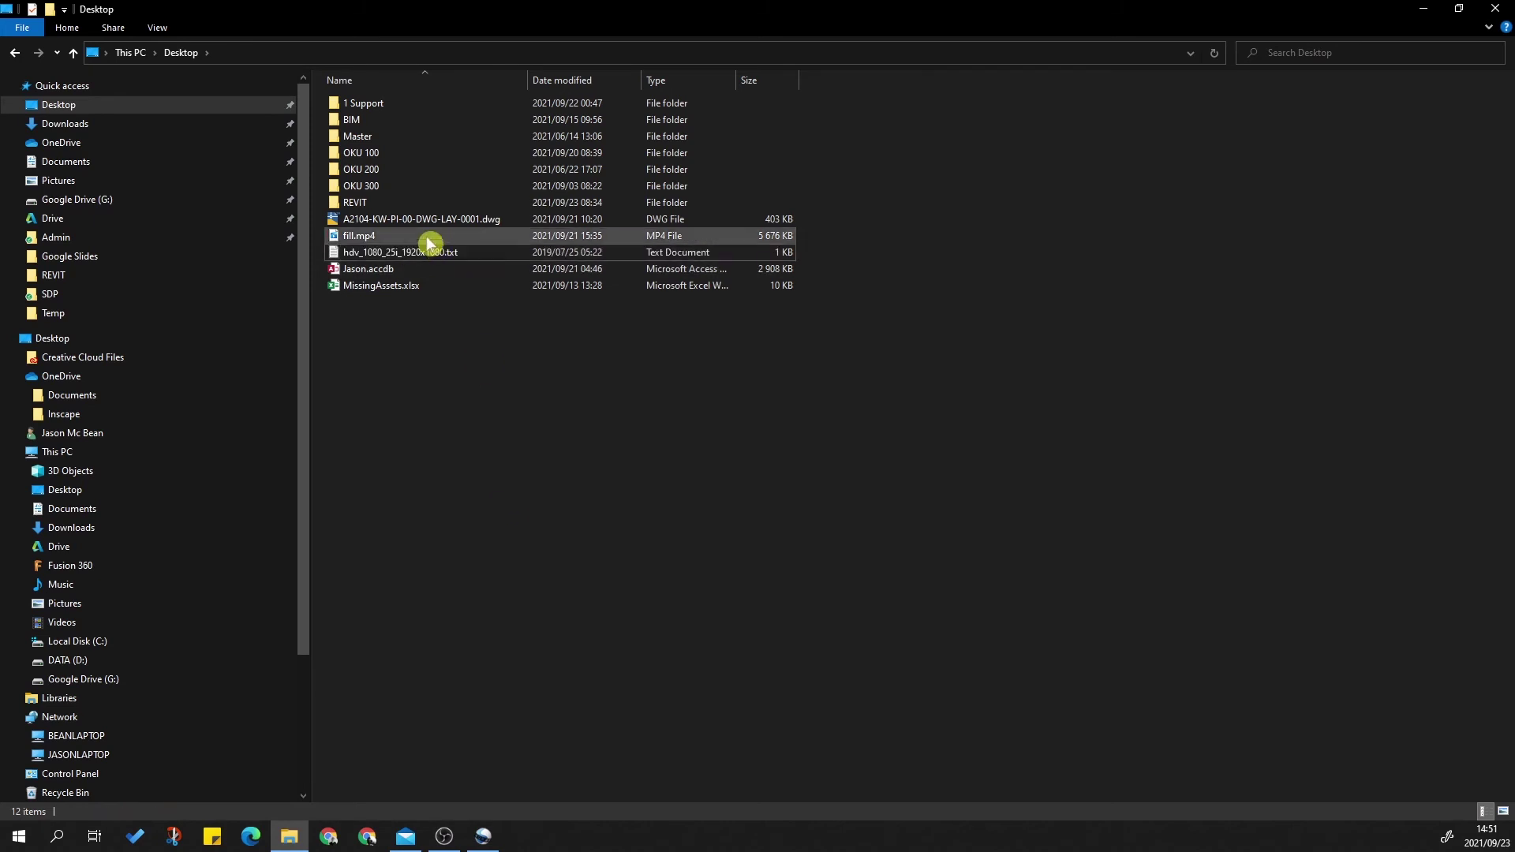
- Open the profile text file in Notepad and edit the frame_rate_num value
double_click(430, 254)
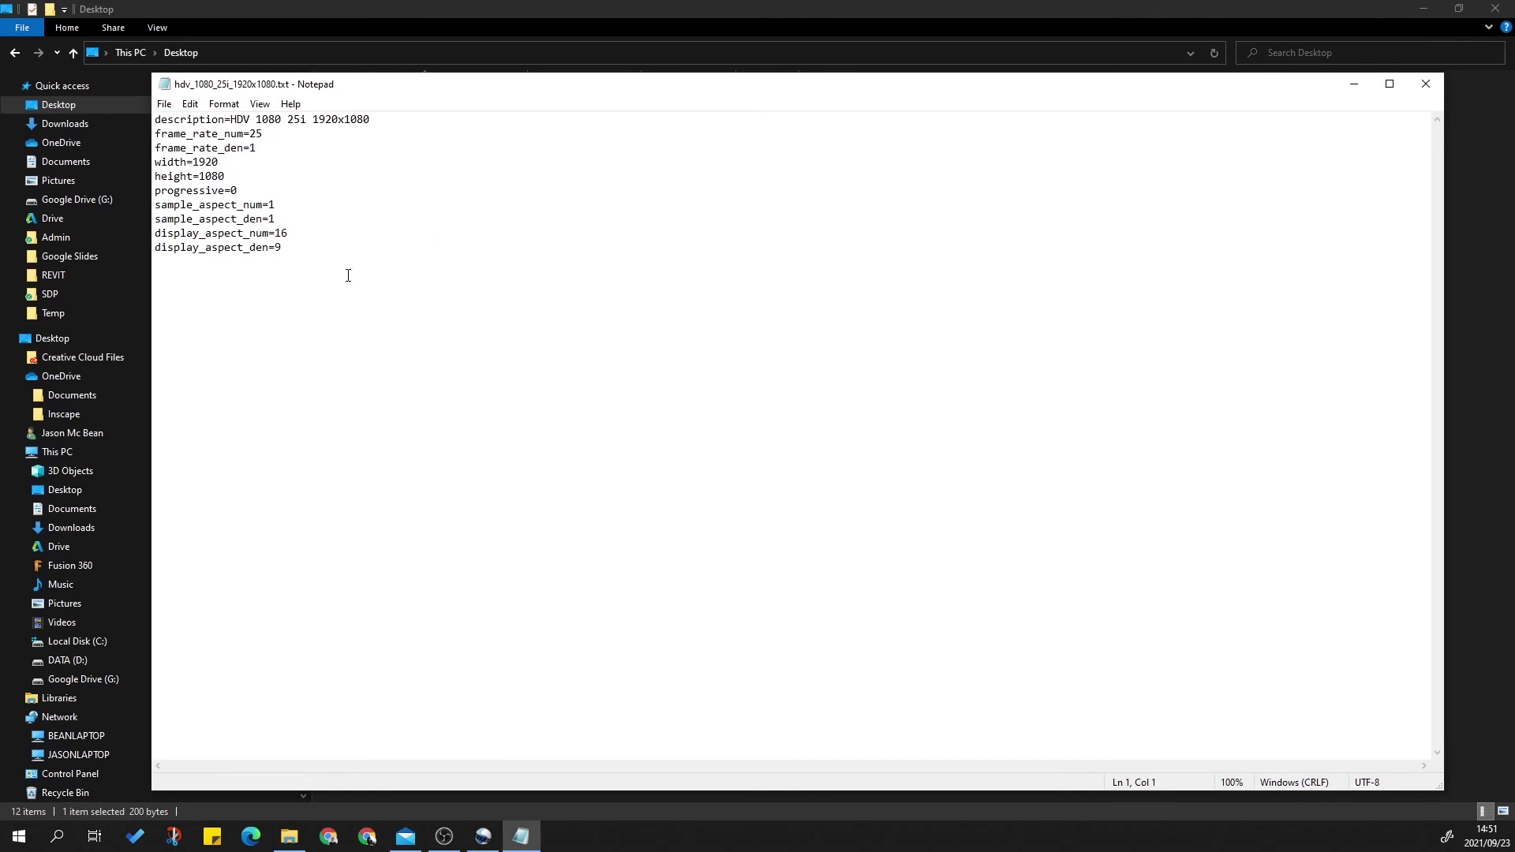
mouse_move(216, 163)
mouse_down()
mouse_move(191, 164)
mouse_move(205, 163)
mouse_up()
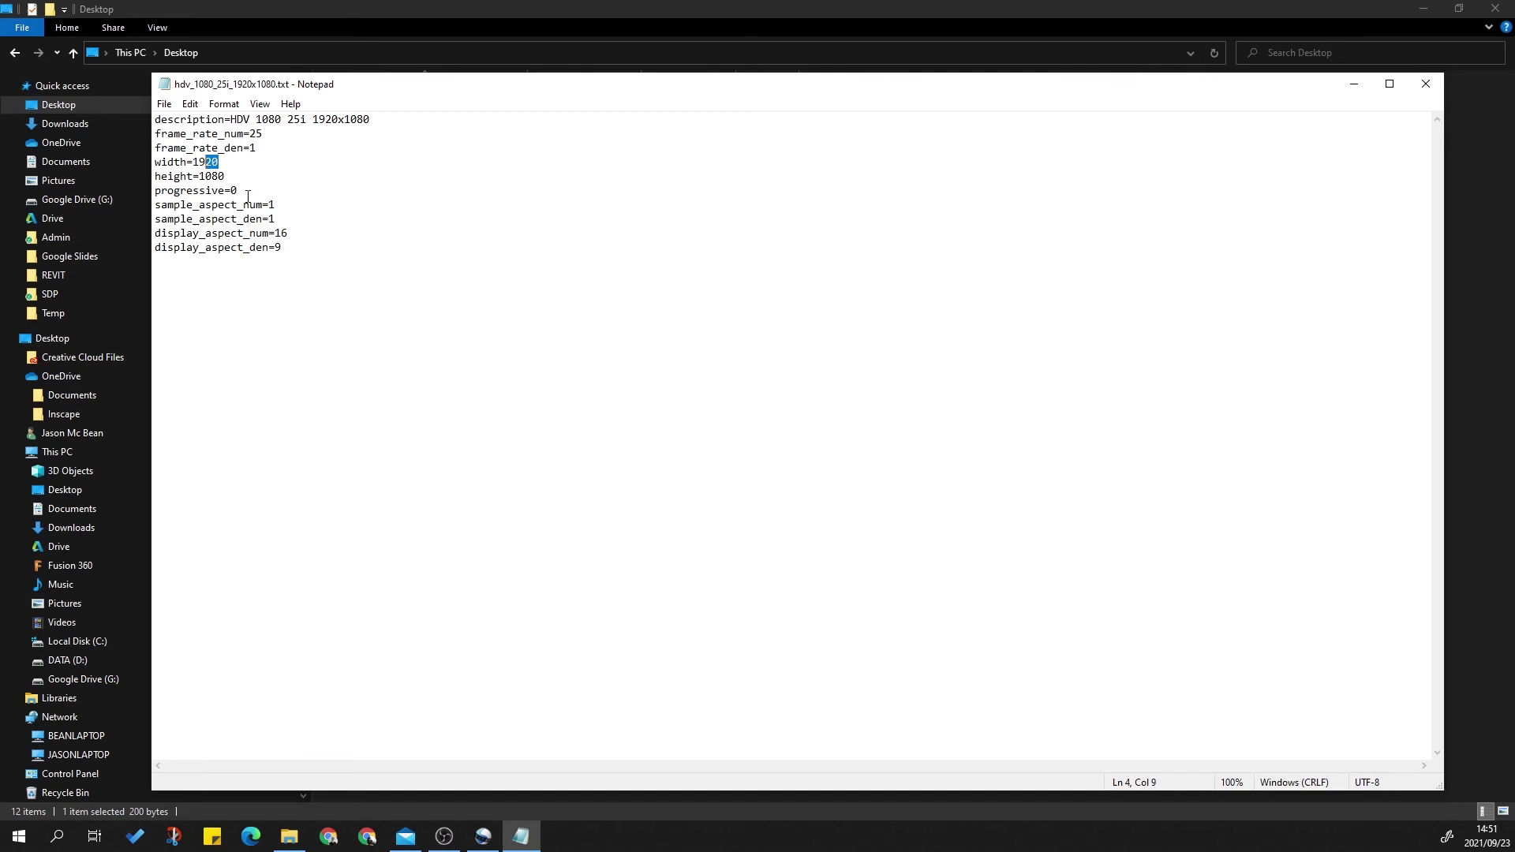
click(257, 271)
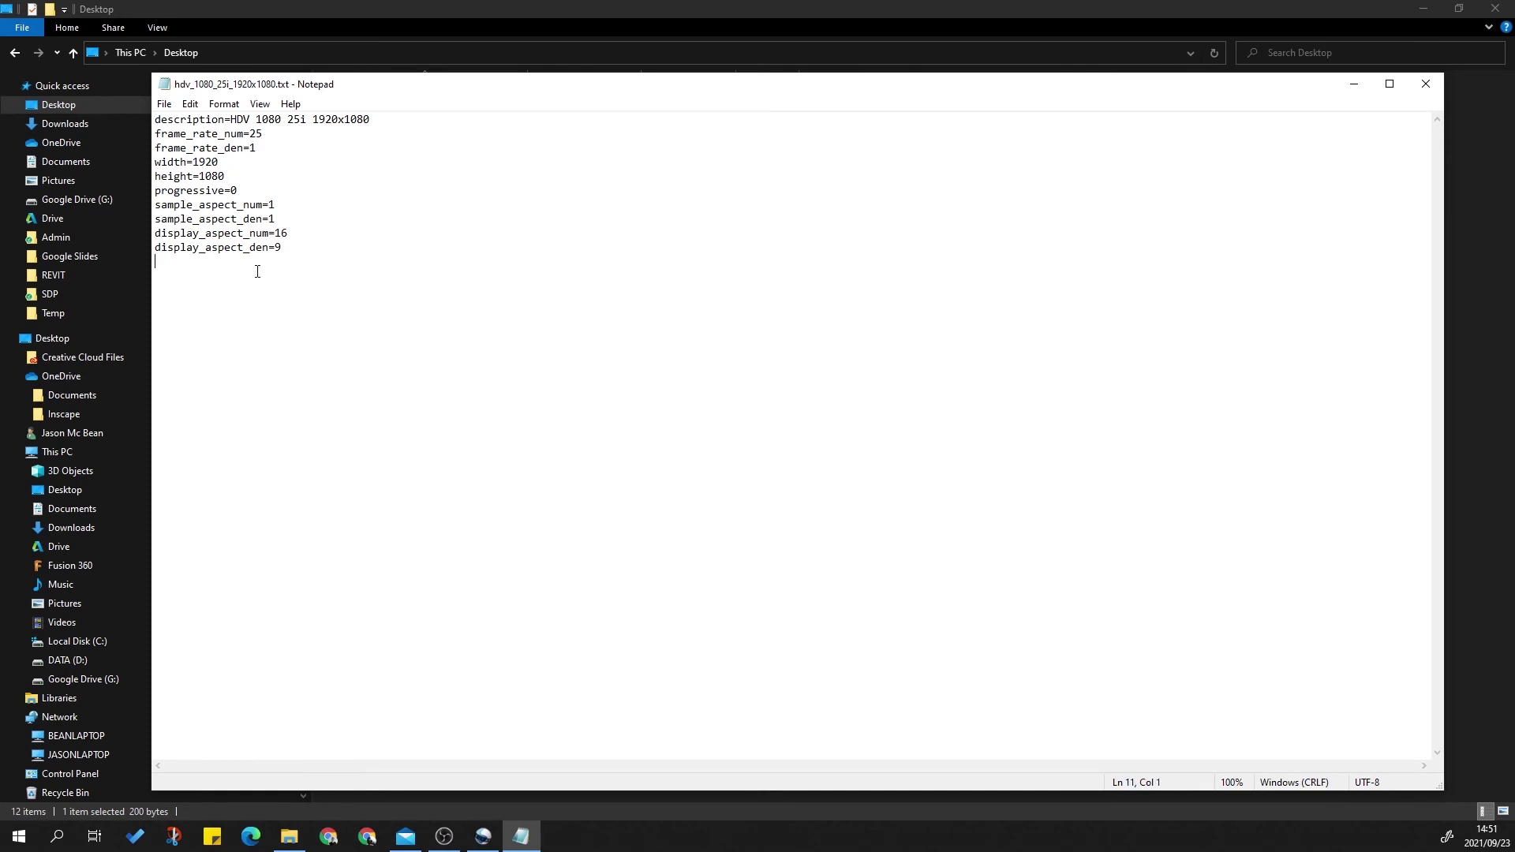
click(289, 234)
text(15)
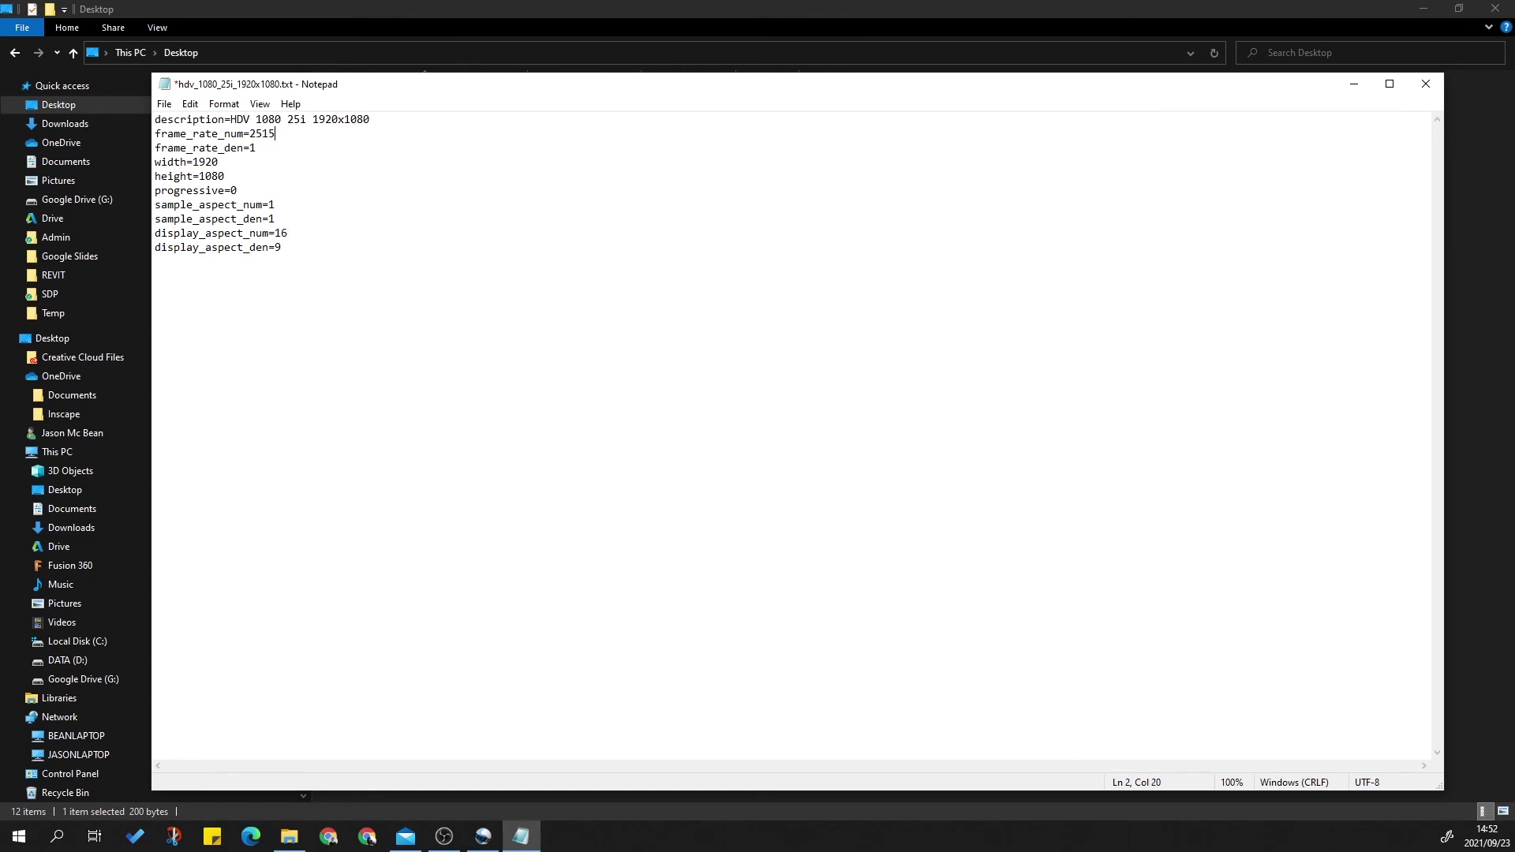
key(BackSpace)
key(BackSpace)
key(BackSpace)
text(15)
key(BackSpace)
key(BackSpace)
text(25)
- Replace width 1920 and height 1080 with 600 each
key(BackSpace)
key(BackSpace)
triple_click(212, 176)
triple_click(207, 162)
drag(219, 162, 197, 163)
key(BackSpace)
key(BackSpace)
text(600)
triple_click(216, 177)
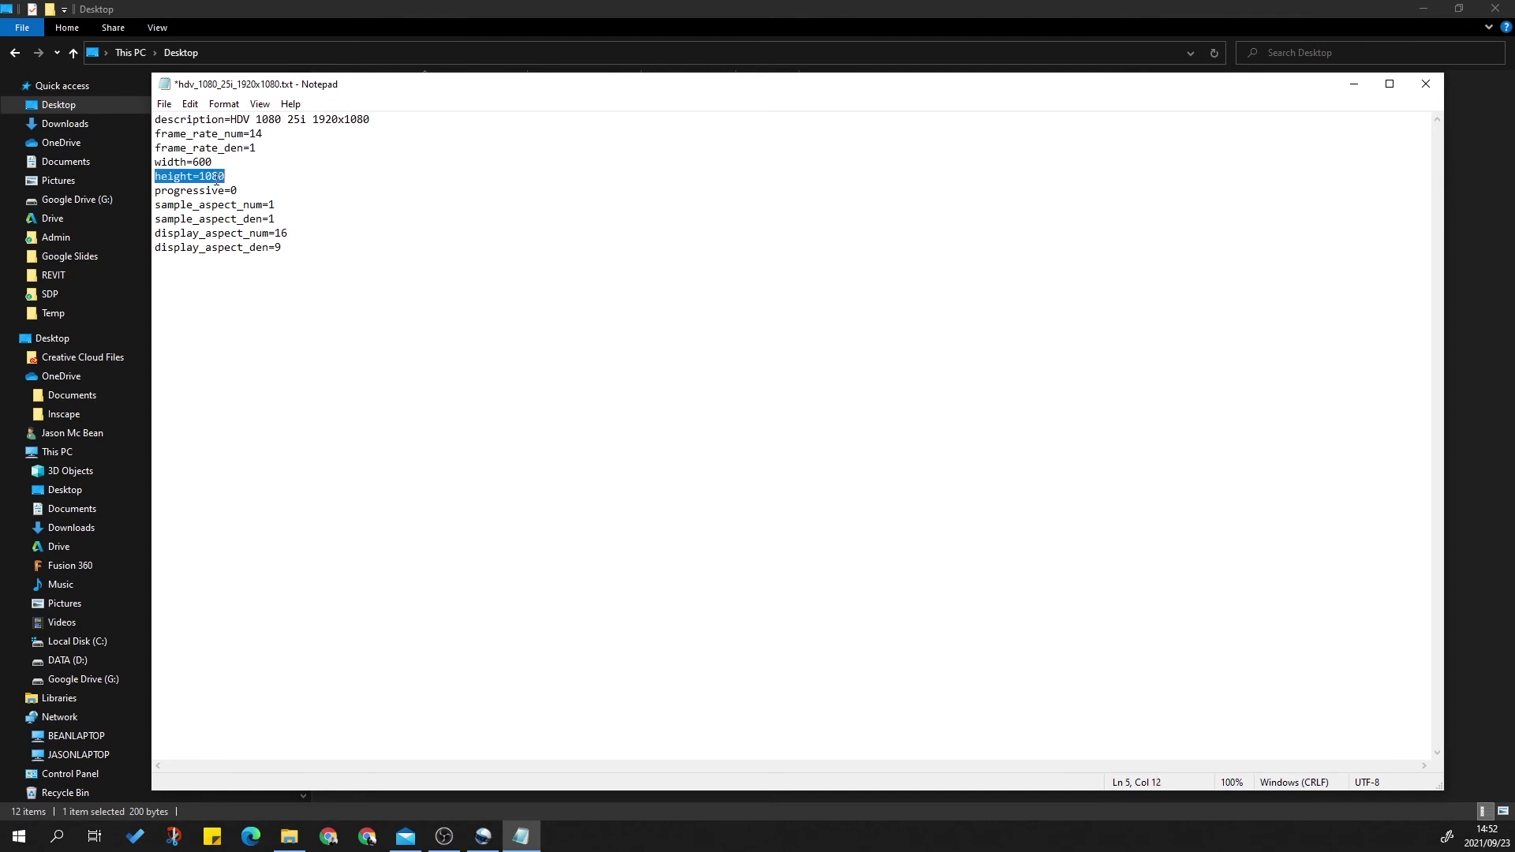
drag(239, 176, 203, 164)
text(600)
key(BackSpace)
- Replace the HDV description with TEST 600 15
text(5)
drag(229, 118, 389, 119)
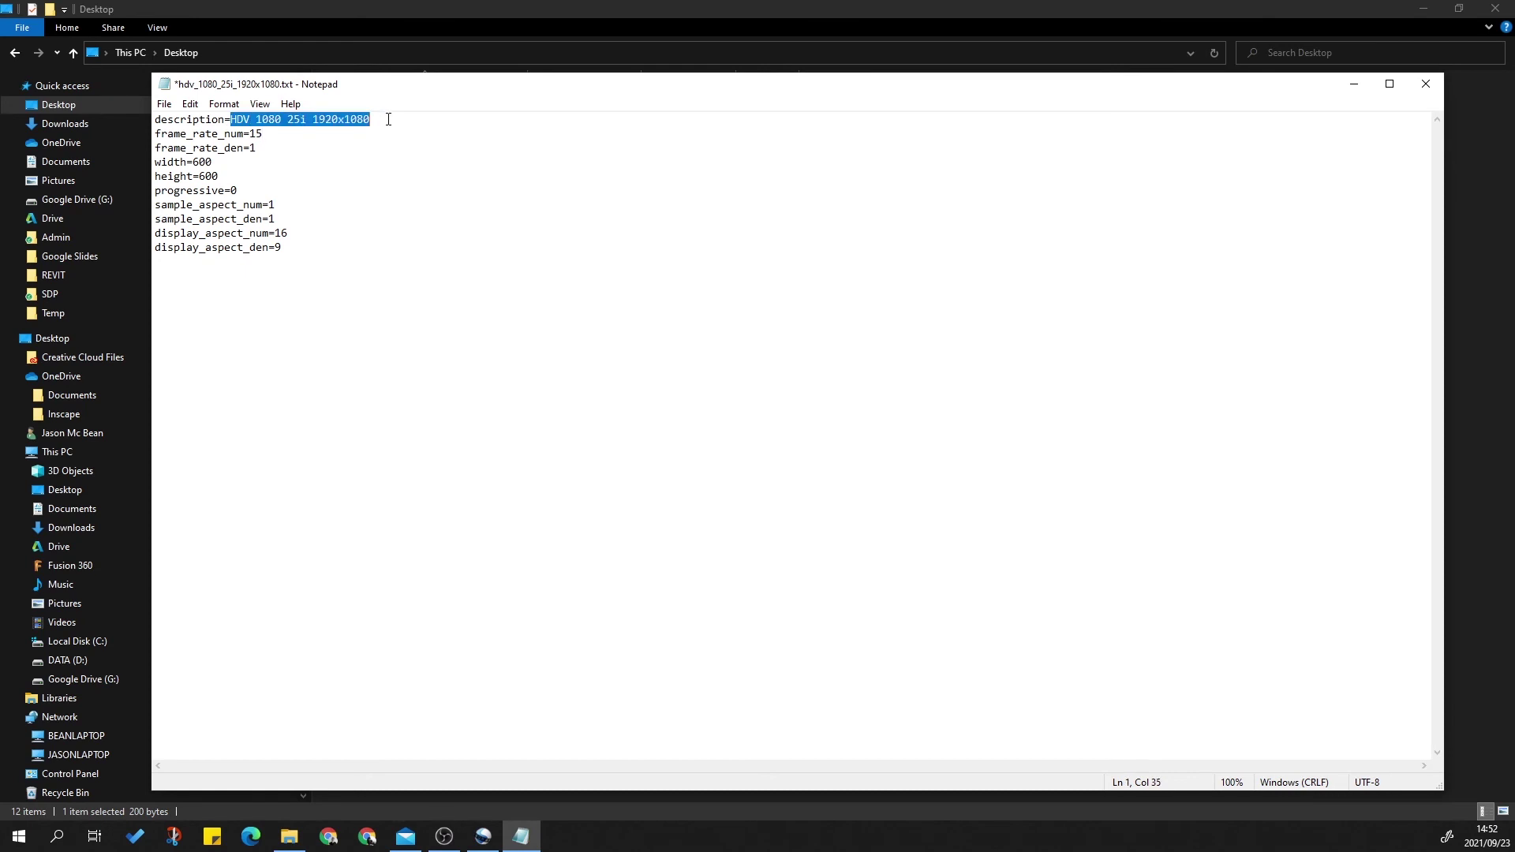
key(BackSpace)
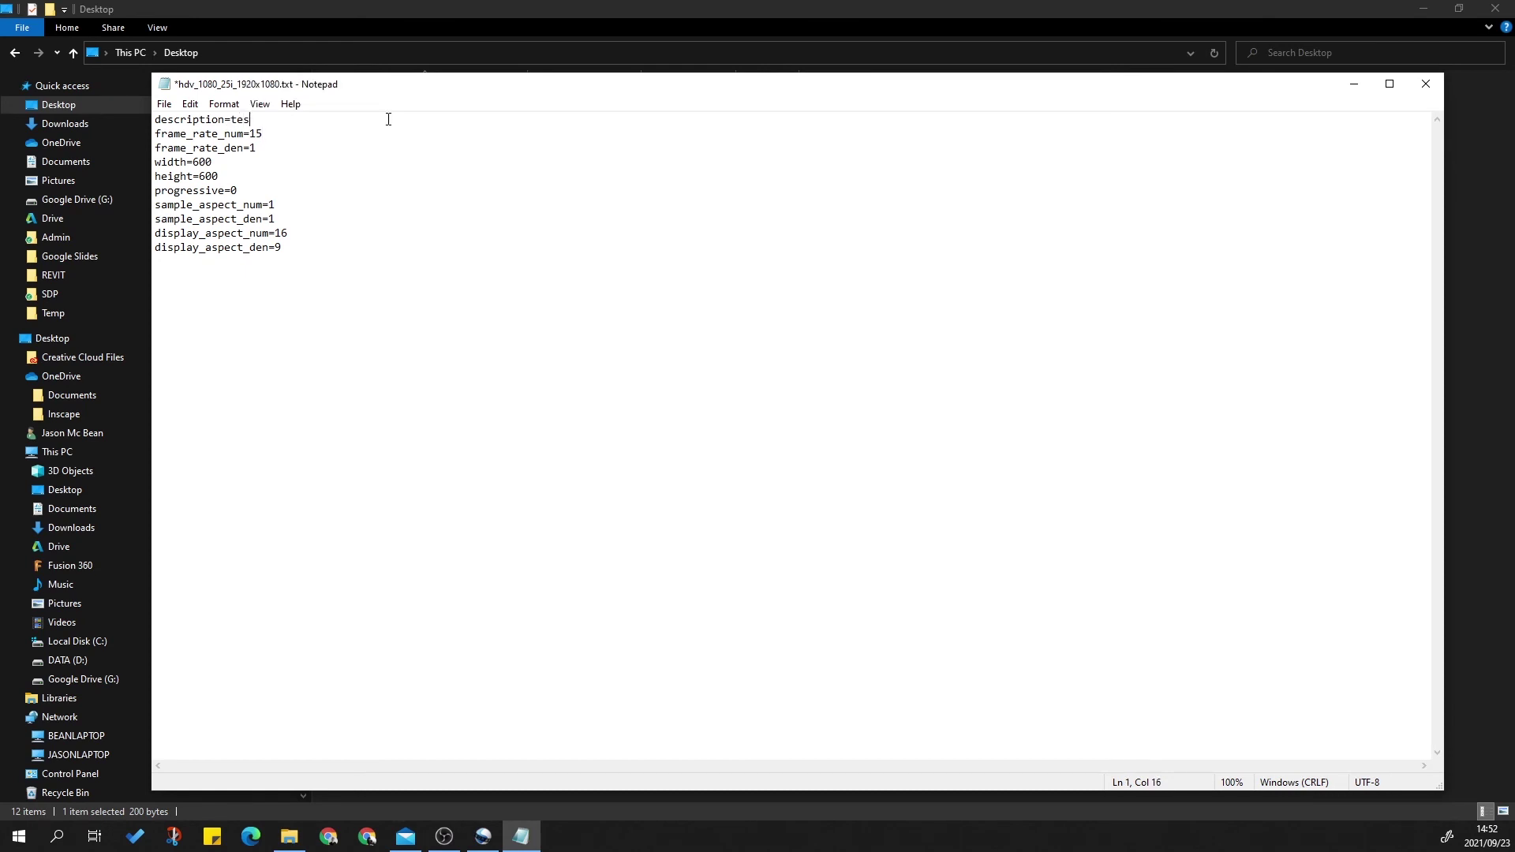
text(TEST)
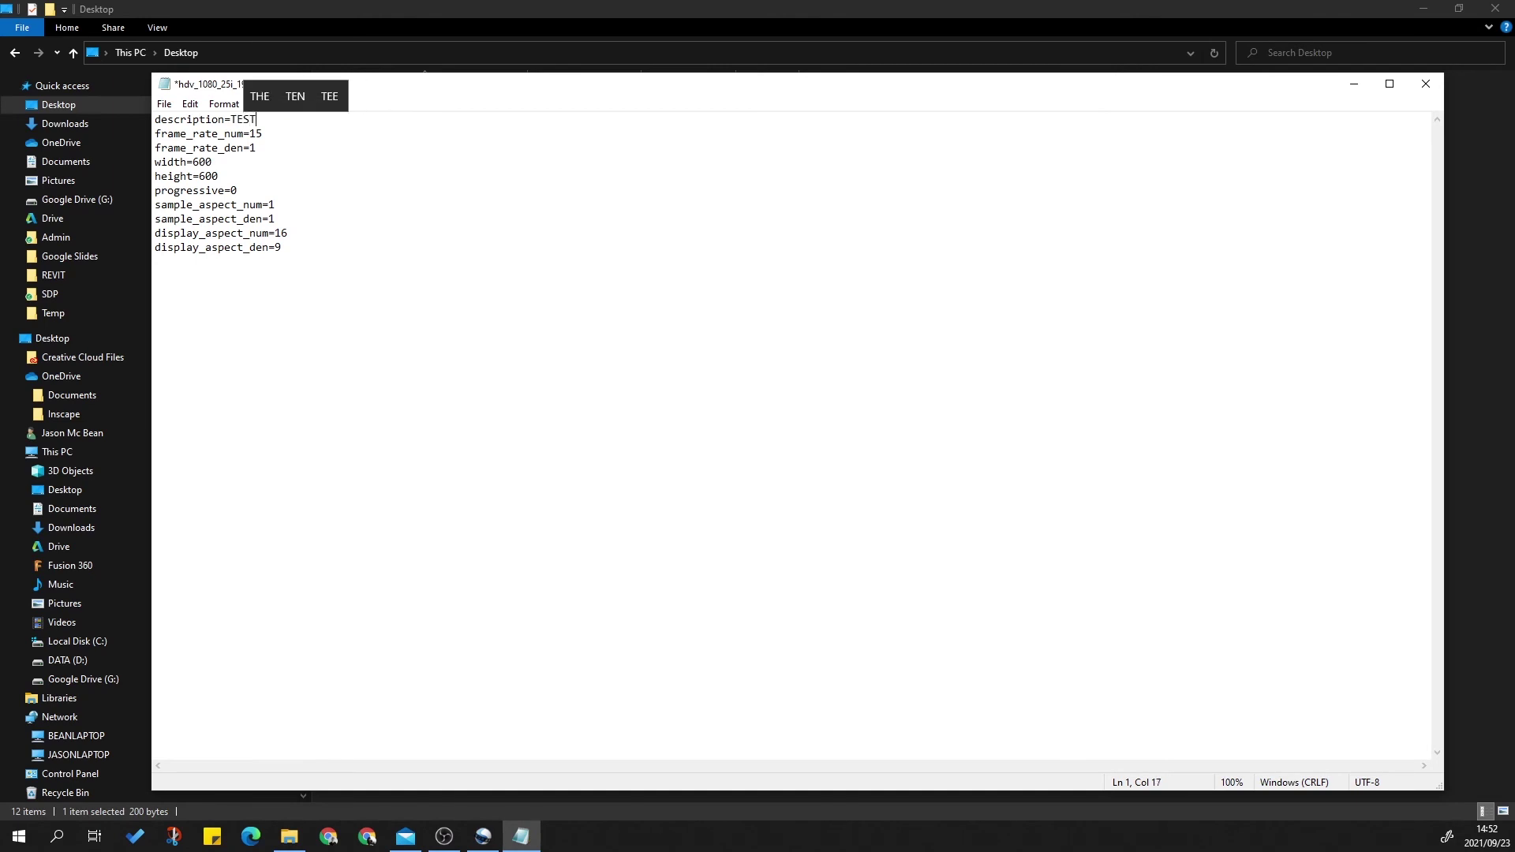
text(600)
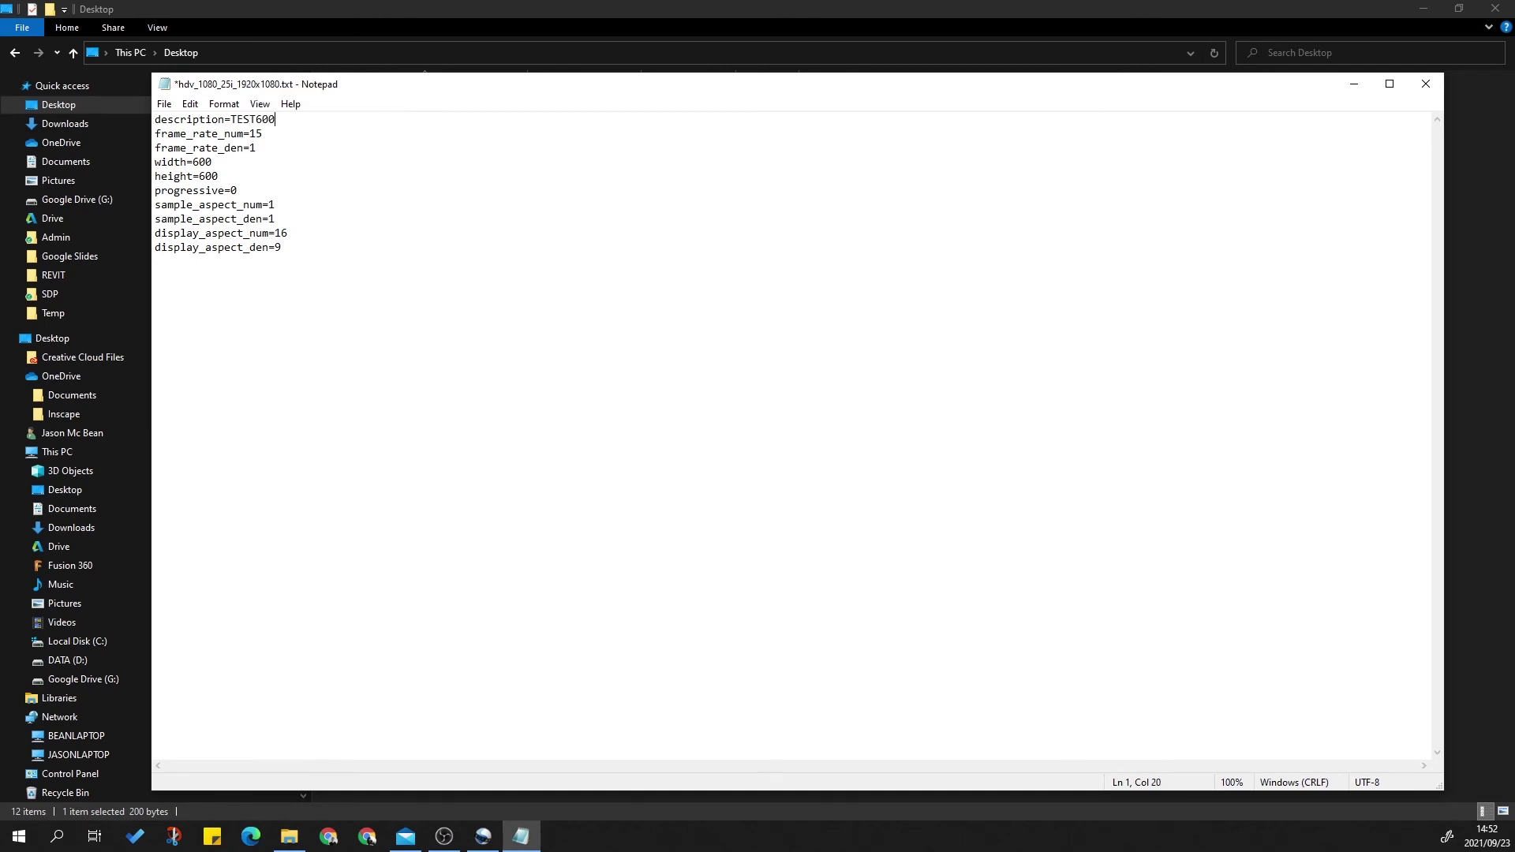
key(Left)
text(600 15)
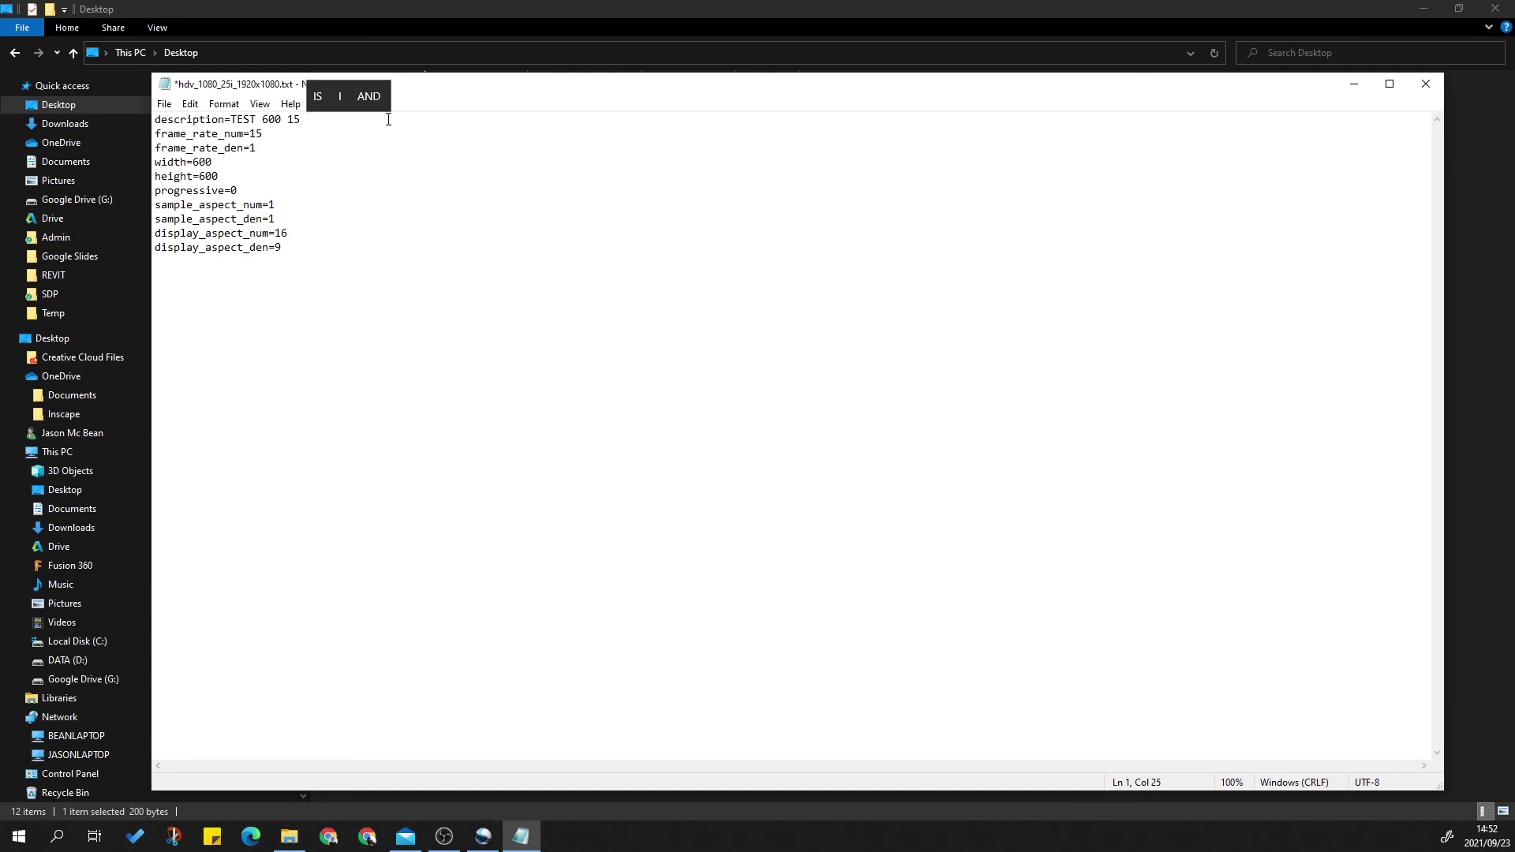
key(BackSpace)
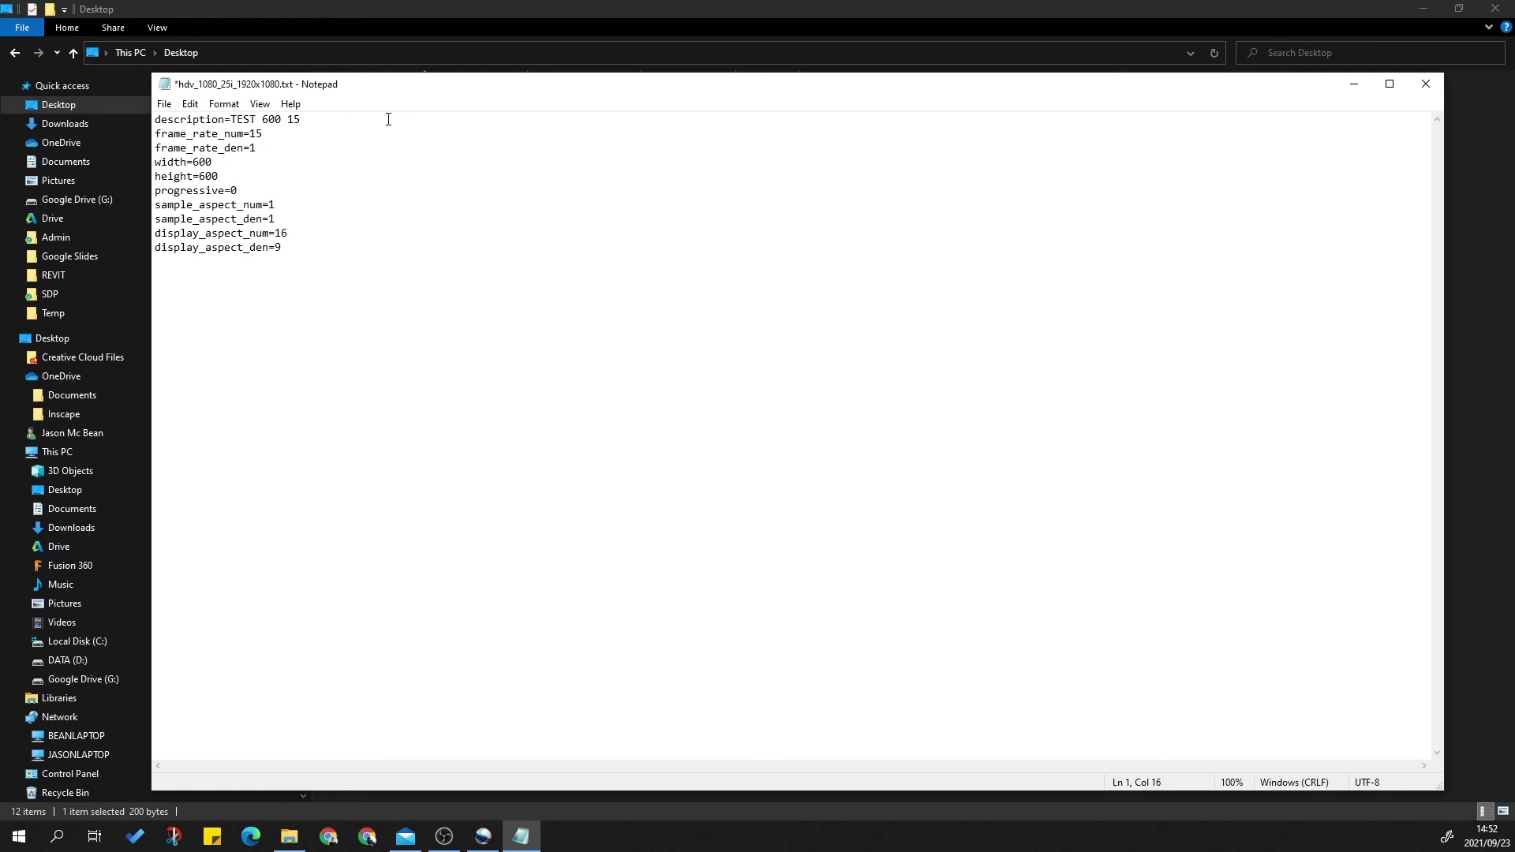
drag(306, 119, 231, 120)
right_click(239, 120)
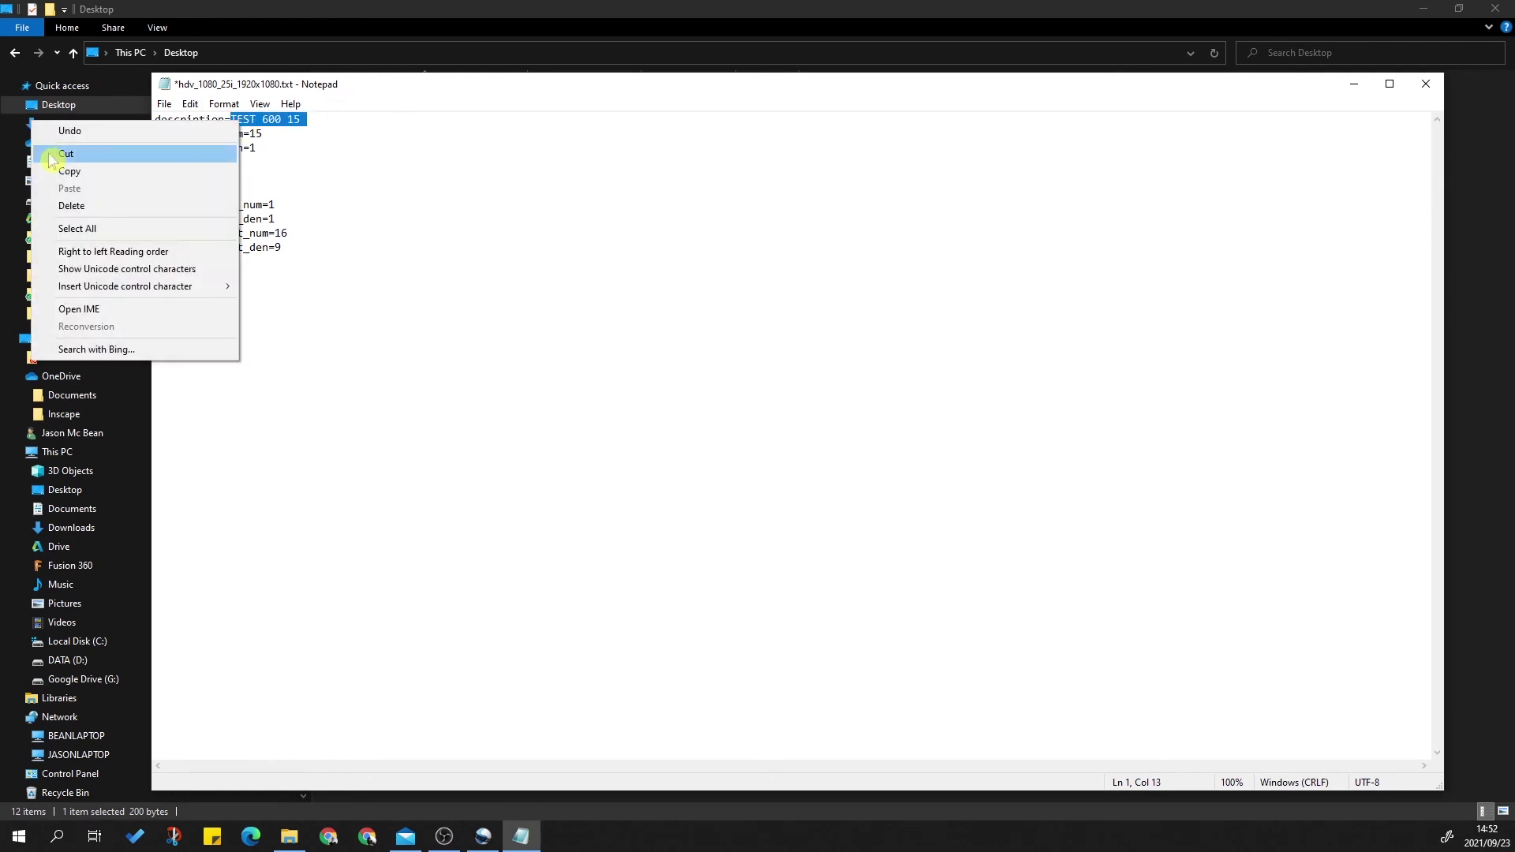
key(Escape)
key(ctrl+End)
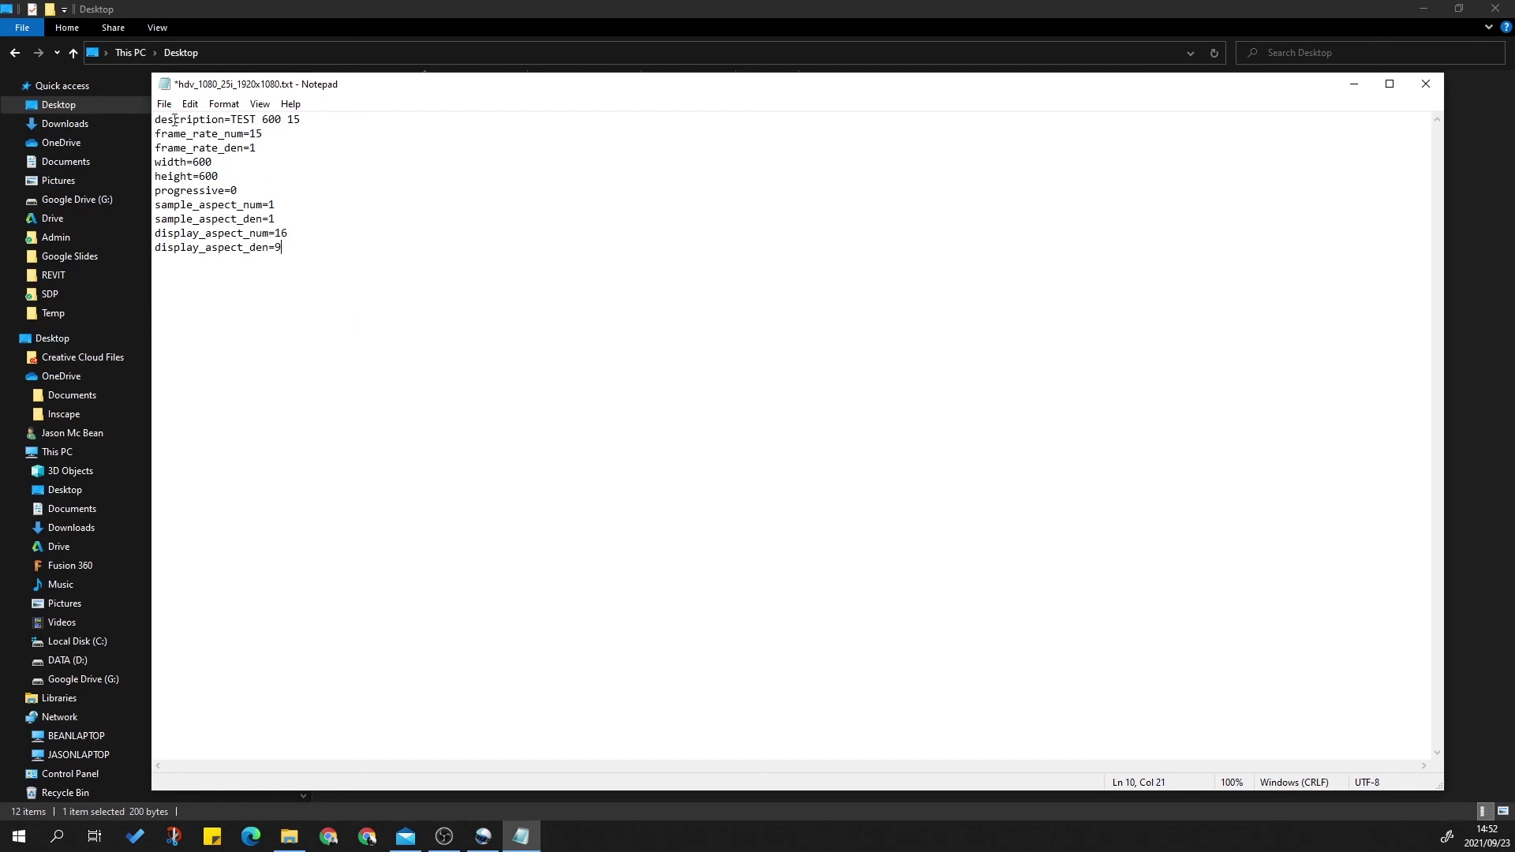
- Set display_aspect_num and display_aspect_den to 1
drag(290, 232, 279, 230)
text(1)
click(292, 282)
key(Return)
- Save the profile, recheck it in Notepad, and start renaming the file to TEST 600 15
click(165, 105)
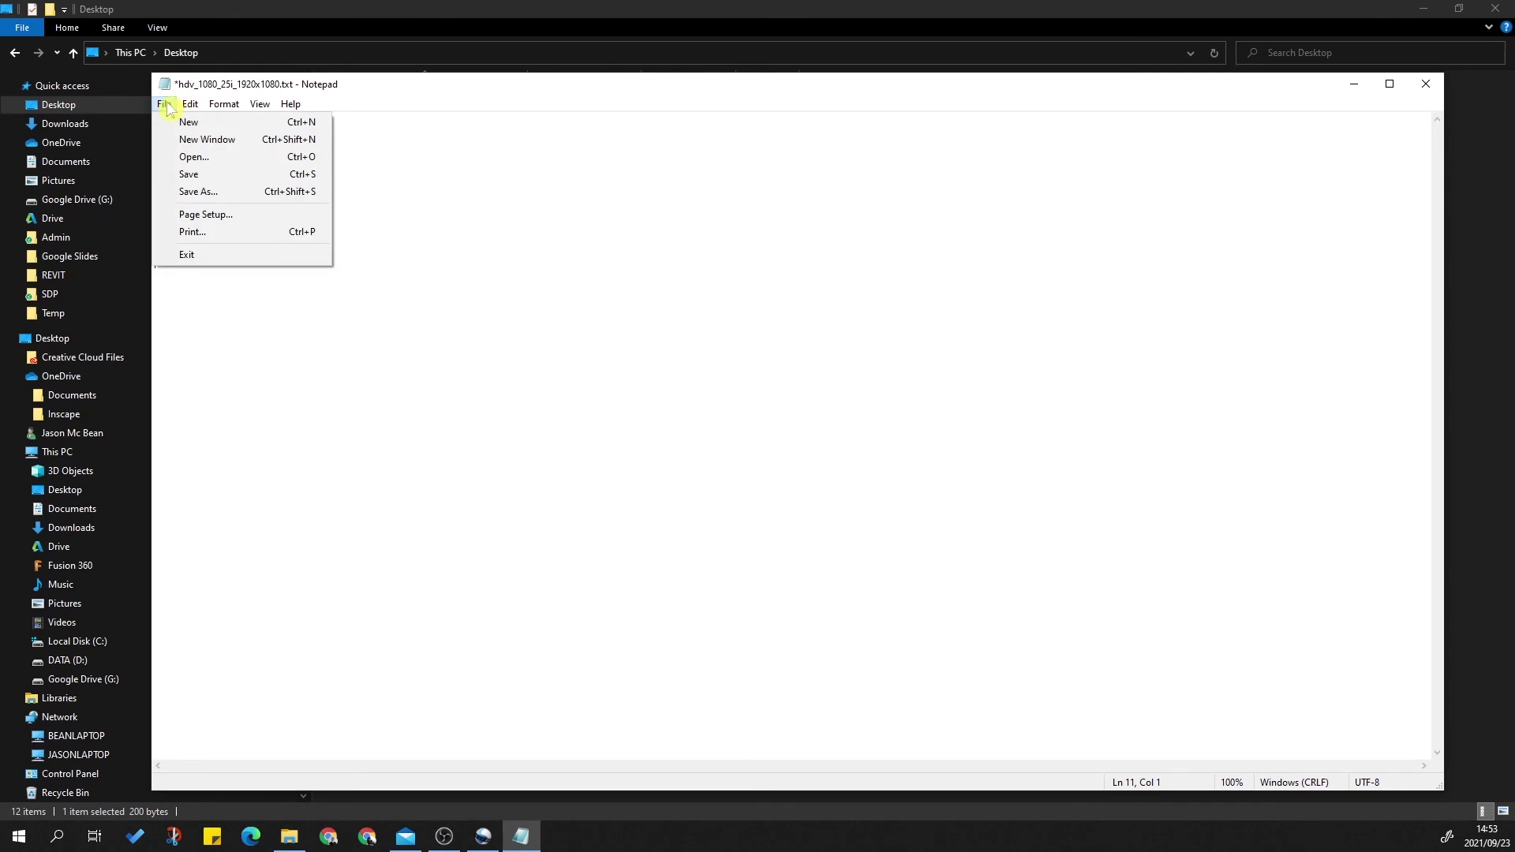
click(187, 175)
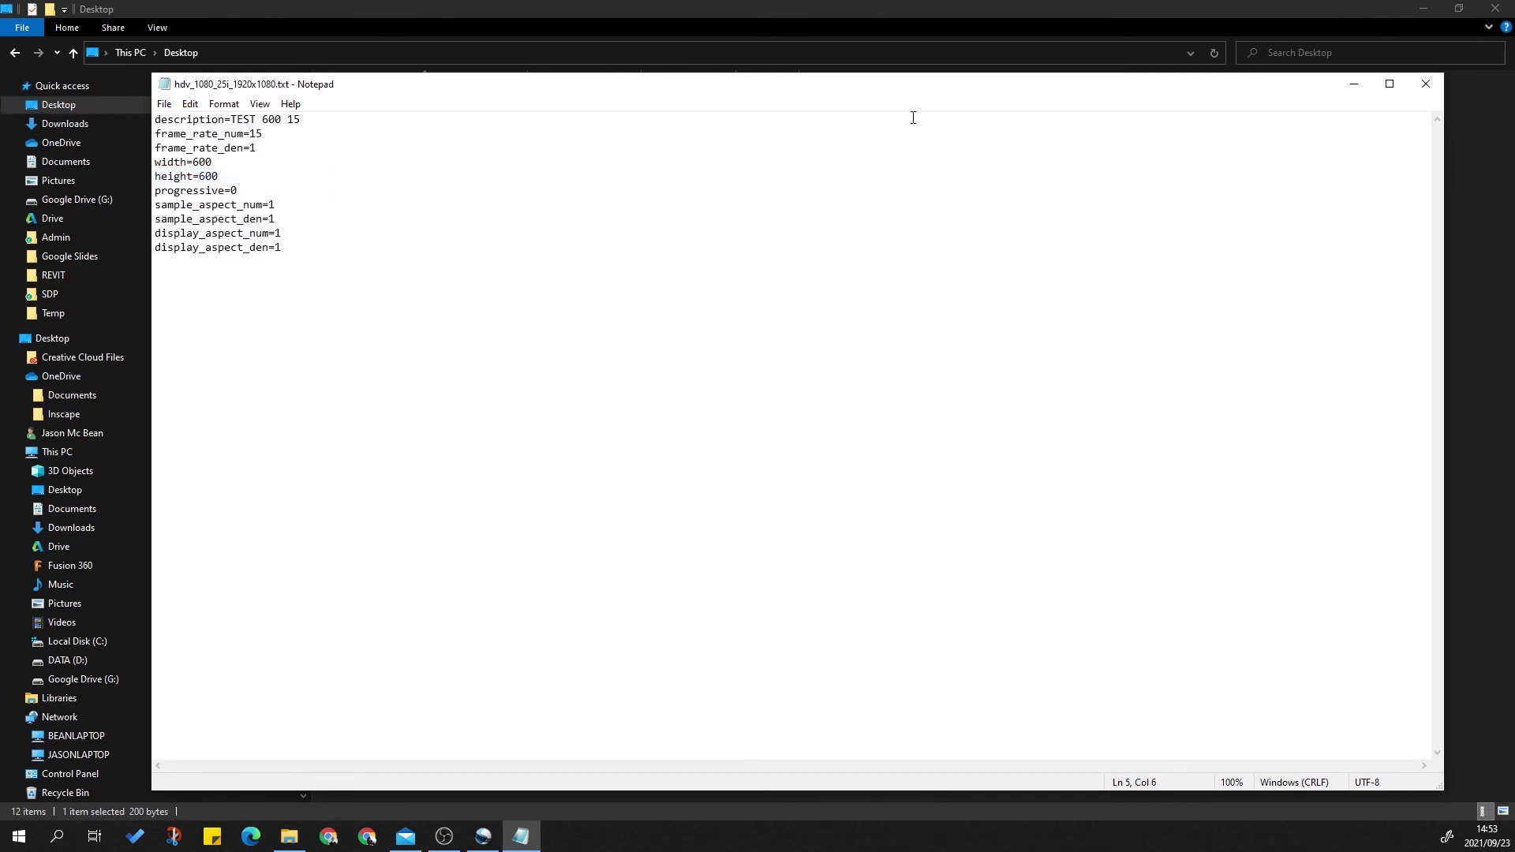
click(1425, 84)
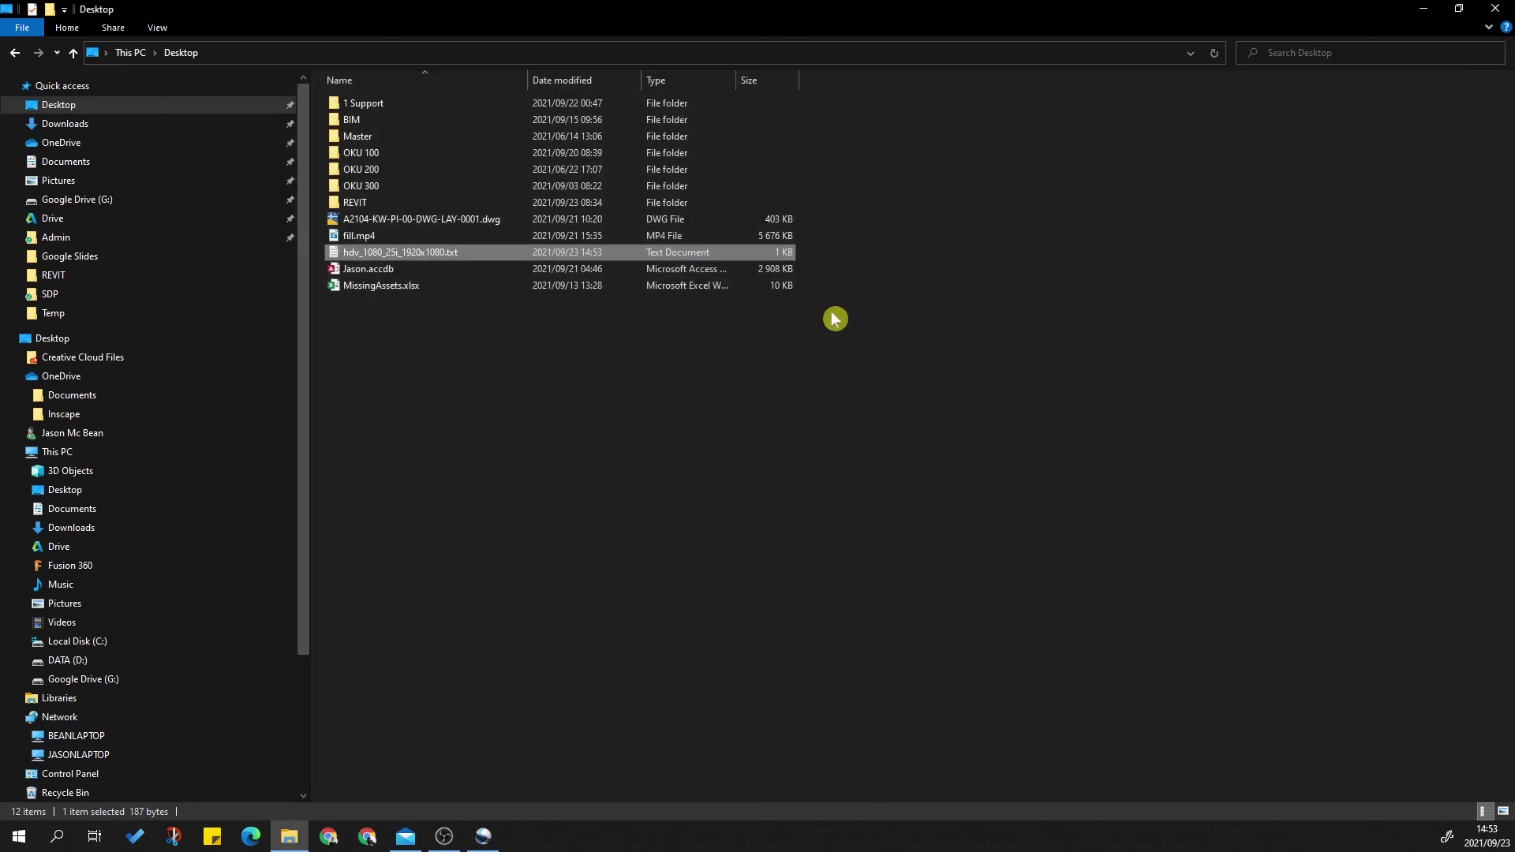
right_click(382, 254)
double_click(471, 253)
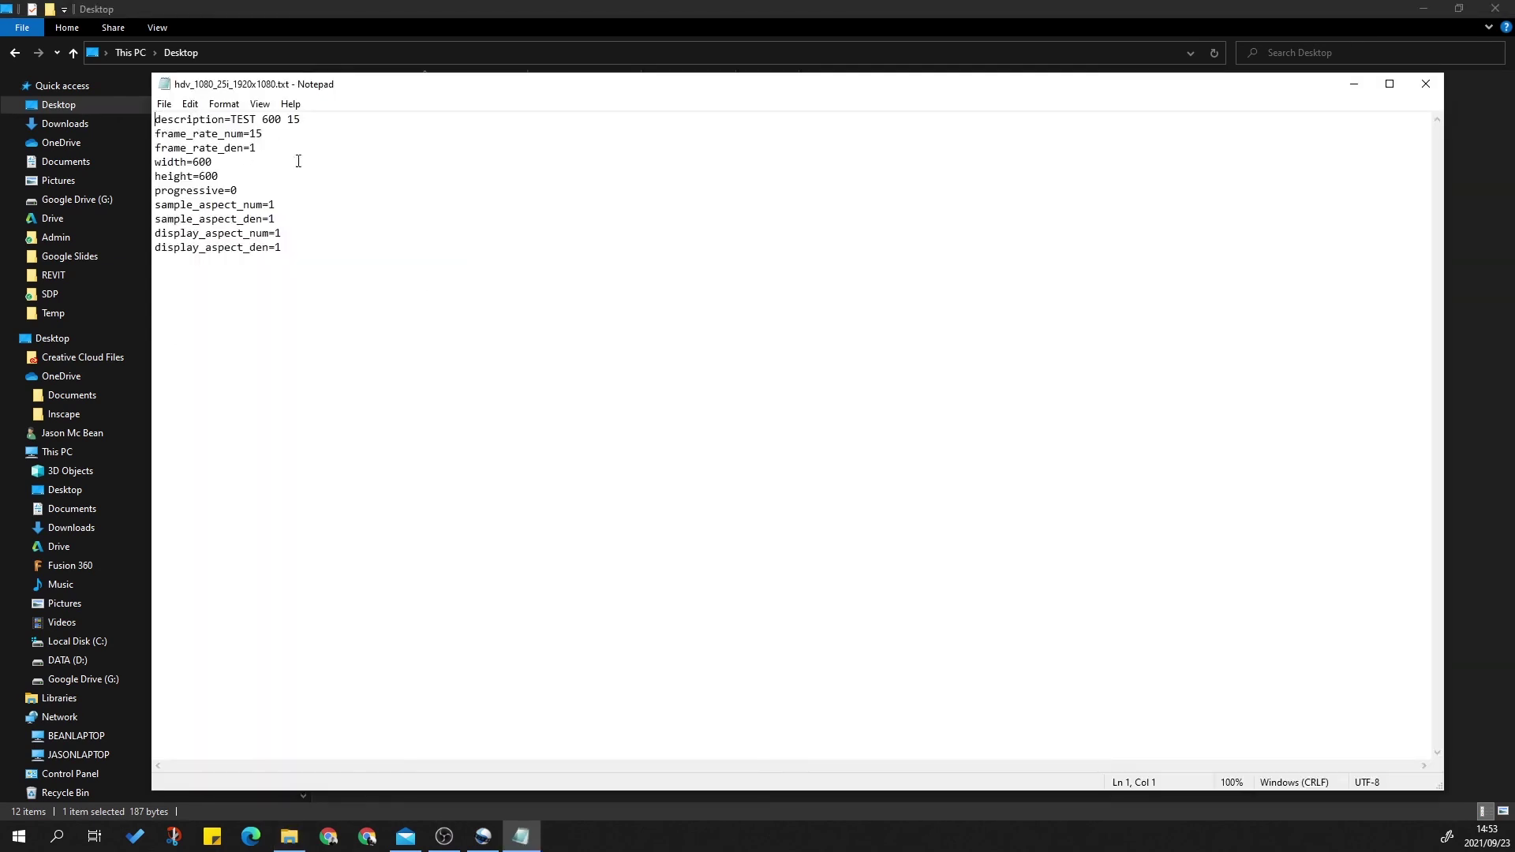
click(1425, 84)
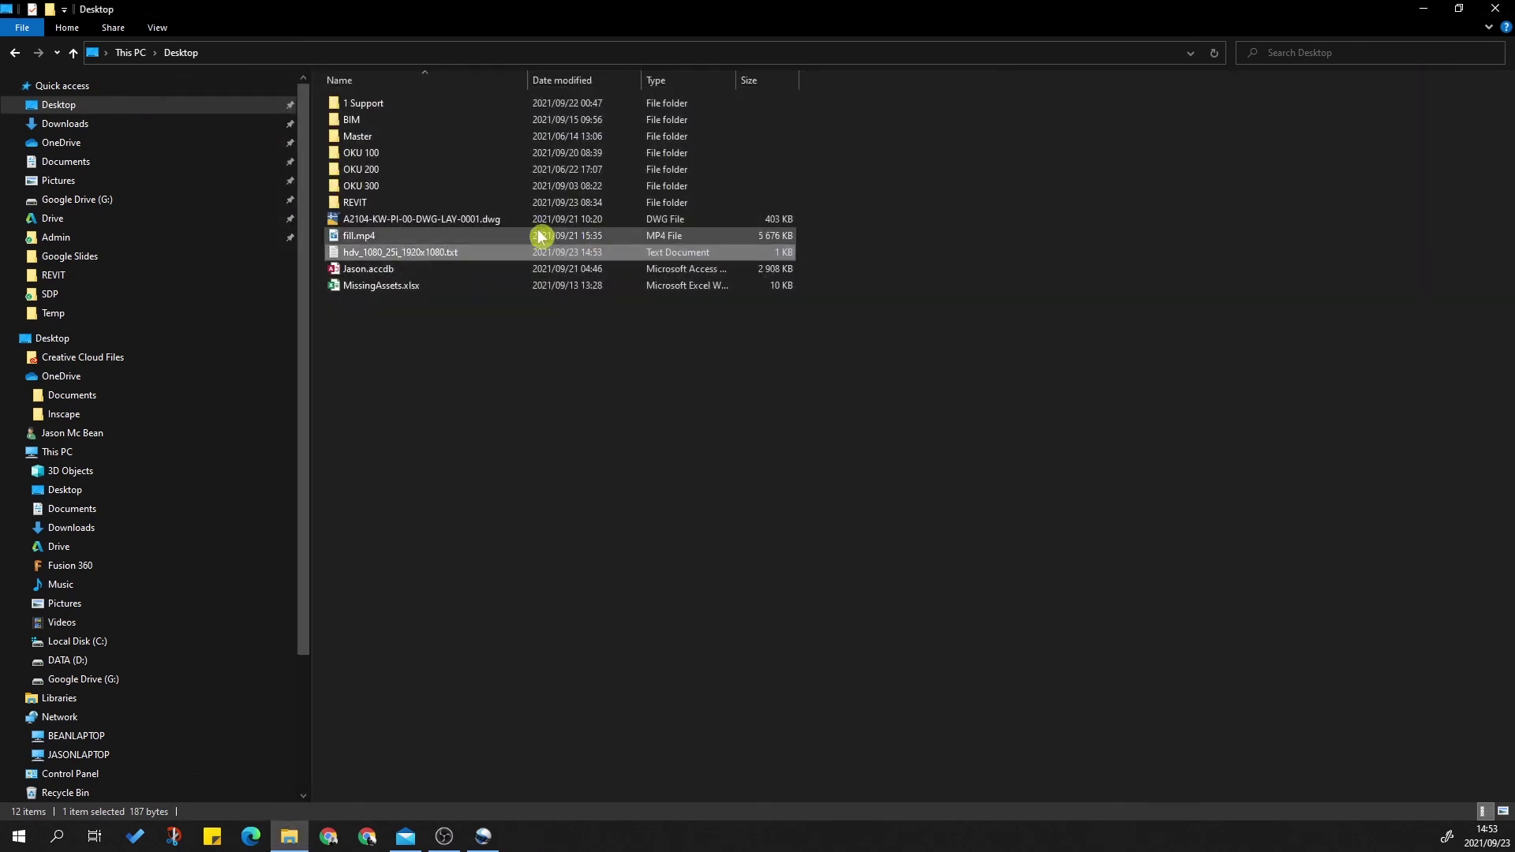
click(410, 256)
text(TEST 600 15)
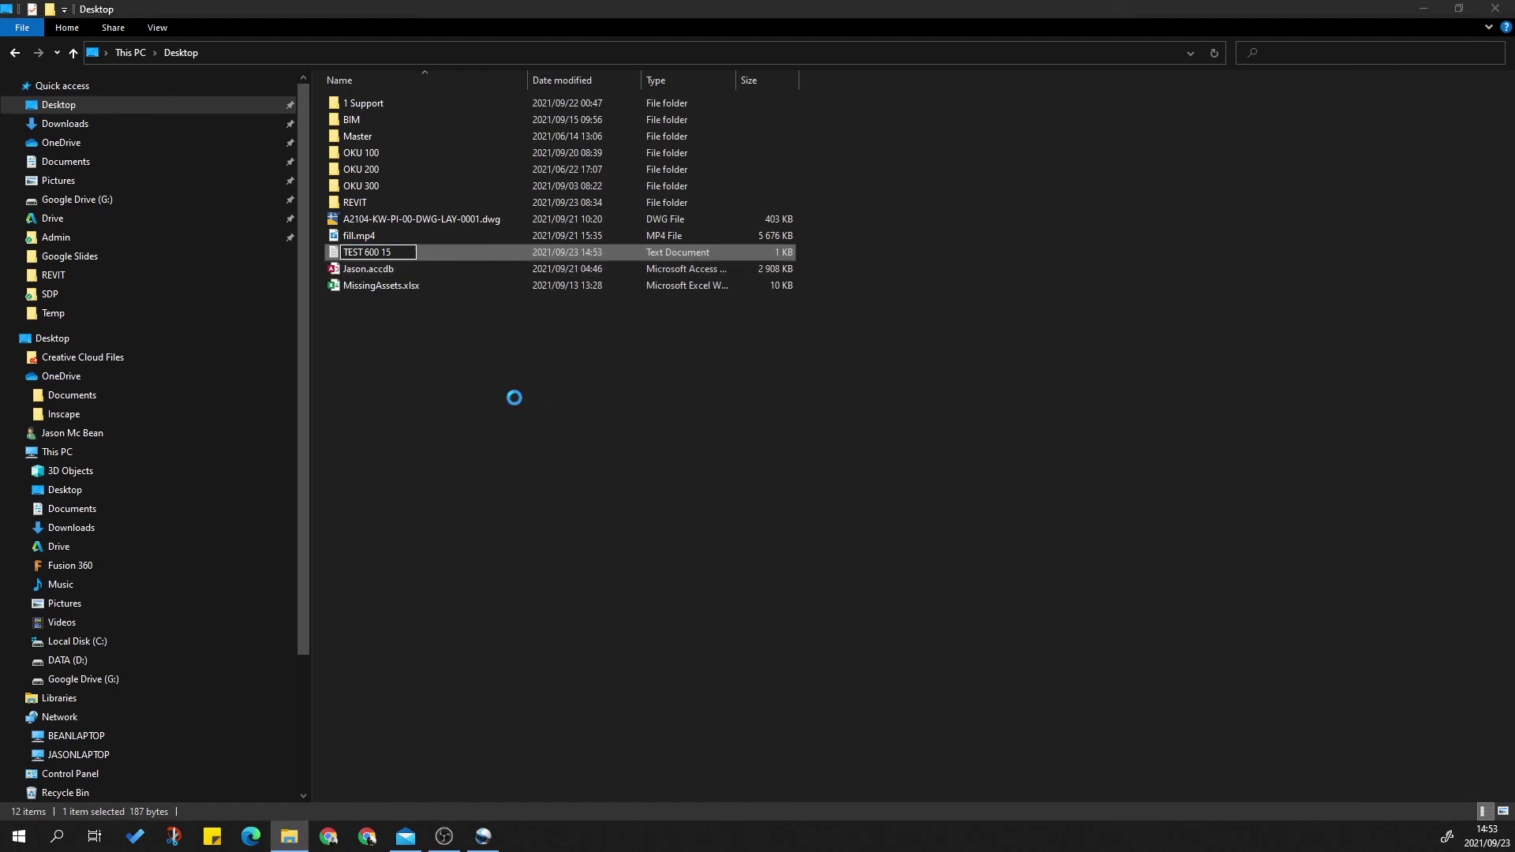
- Confirm the name TEST 600 15 without the .txt extension and copy the file
key(Return)
click(816, 431)
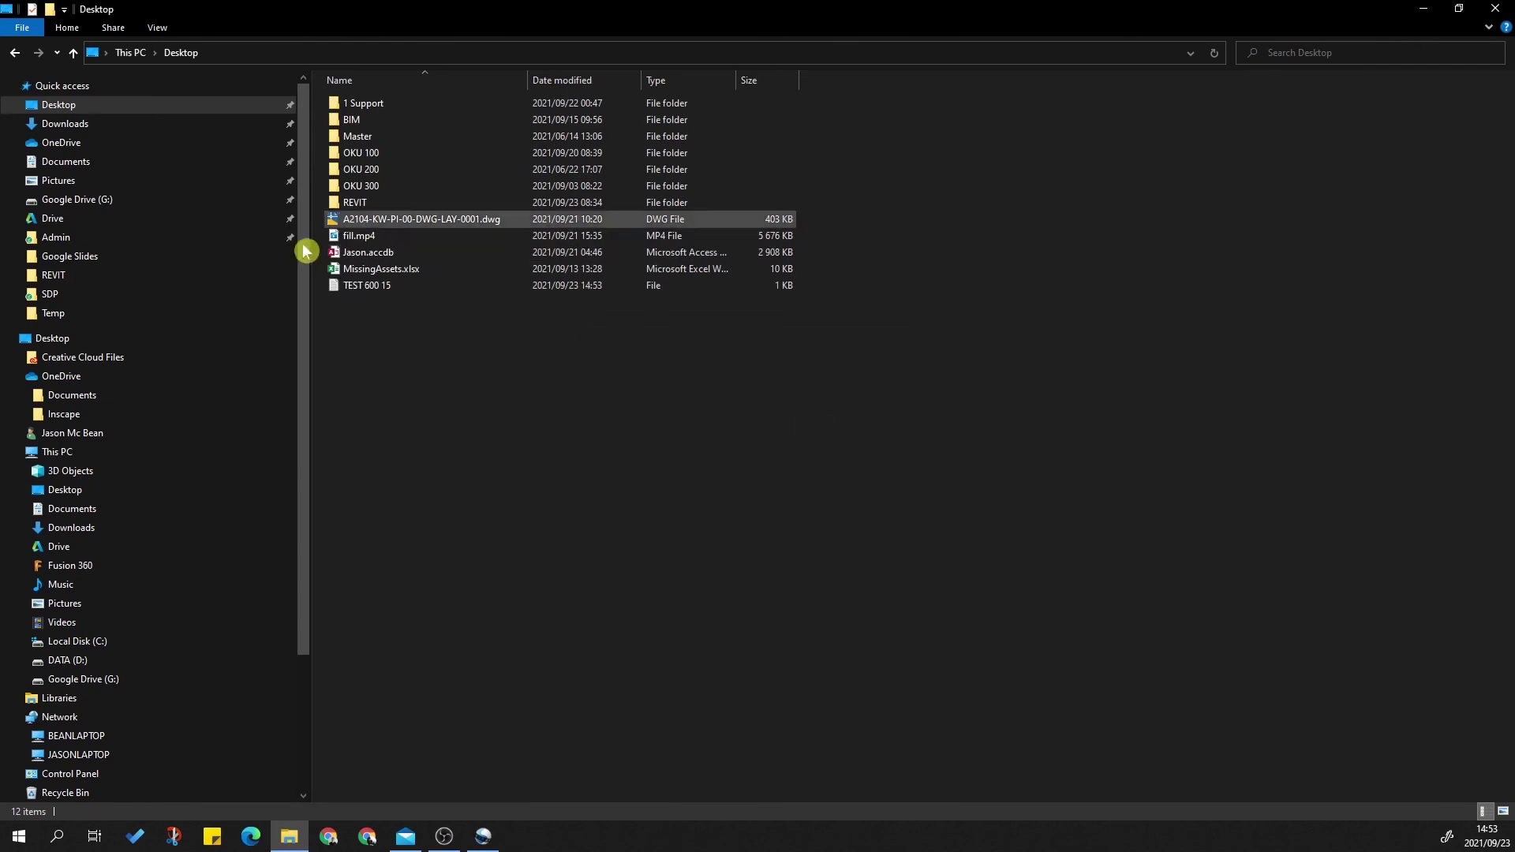
click(353, 290)
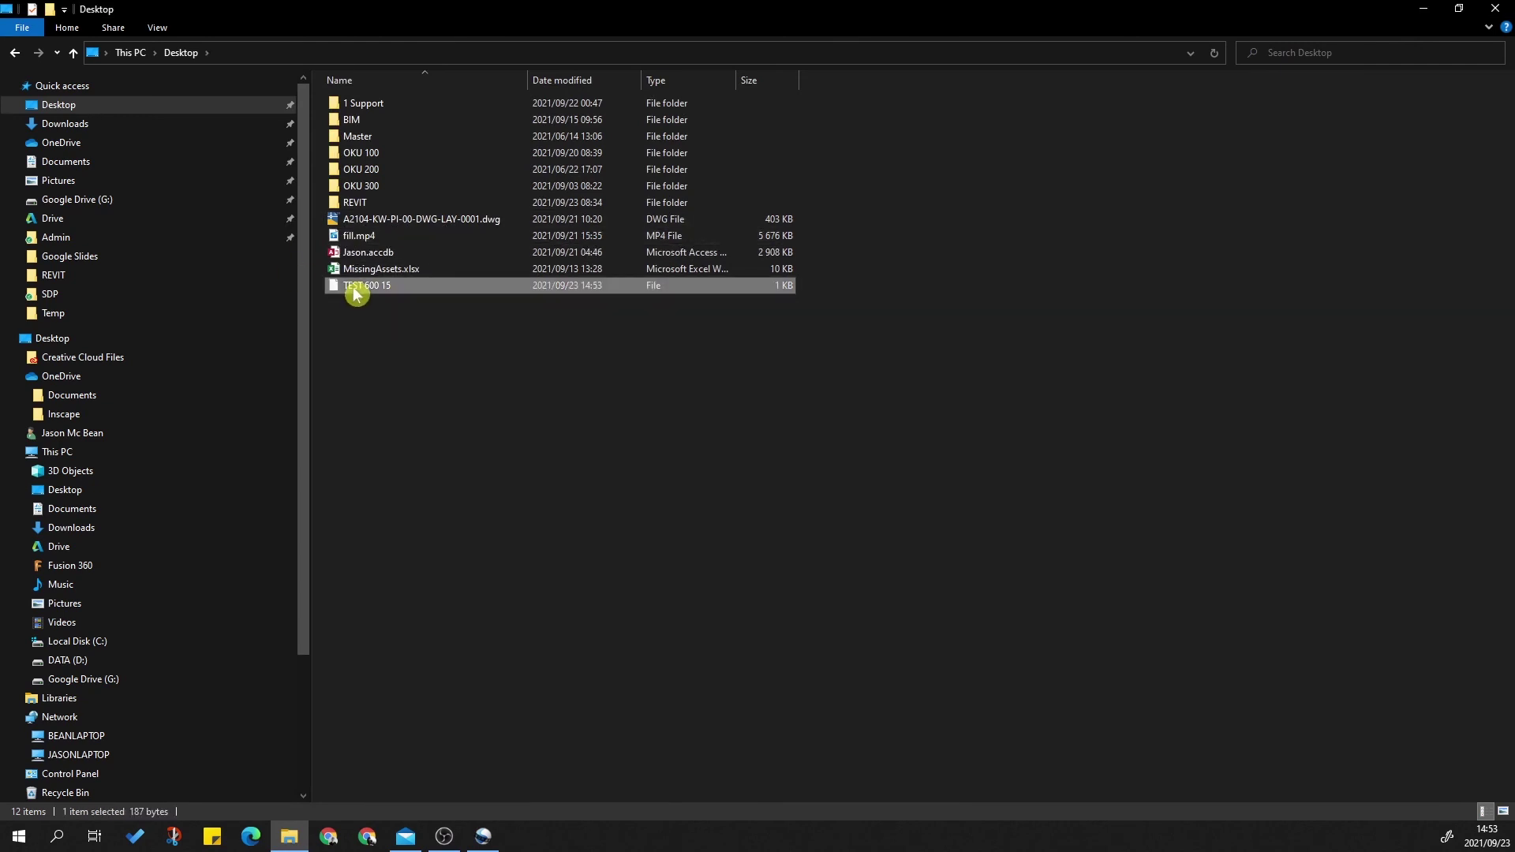
right_click(352, 289)
click(231, 479)
- Navigate to C:\Program Files\OpenShot Video Editor\profiles
click(80, 663)
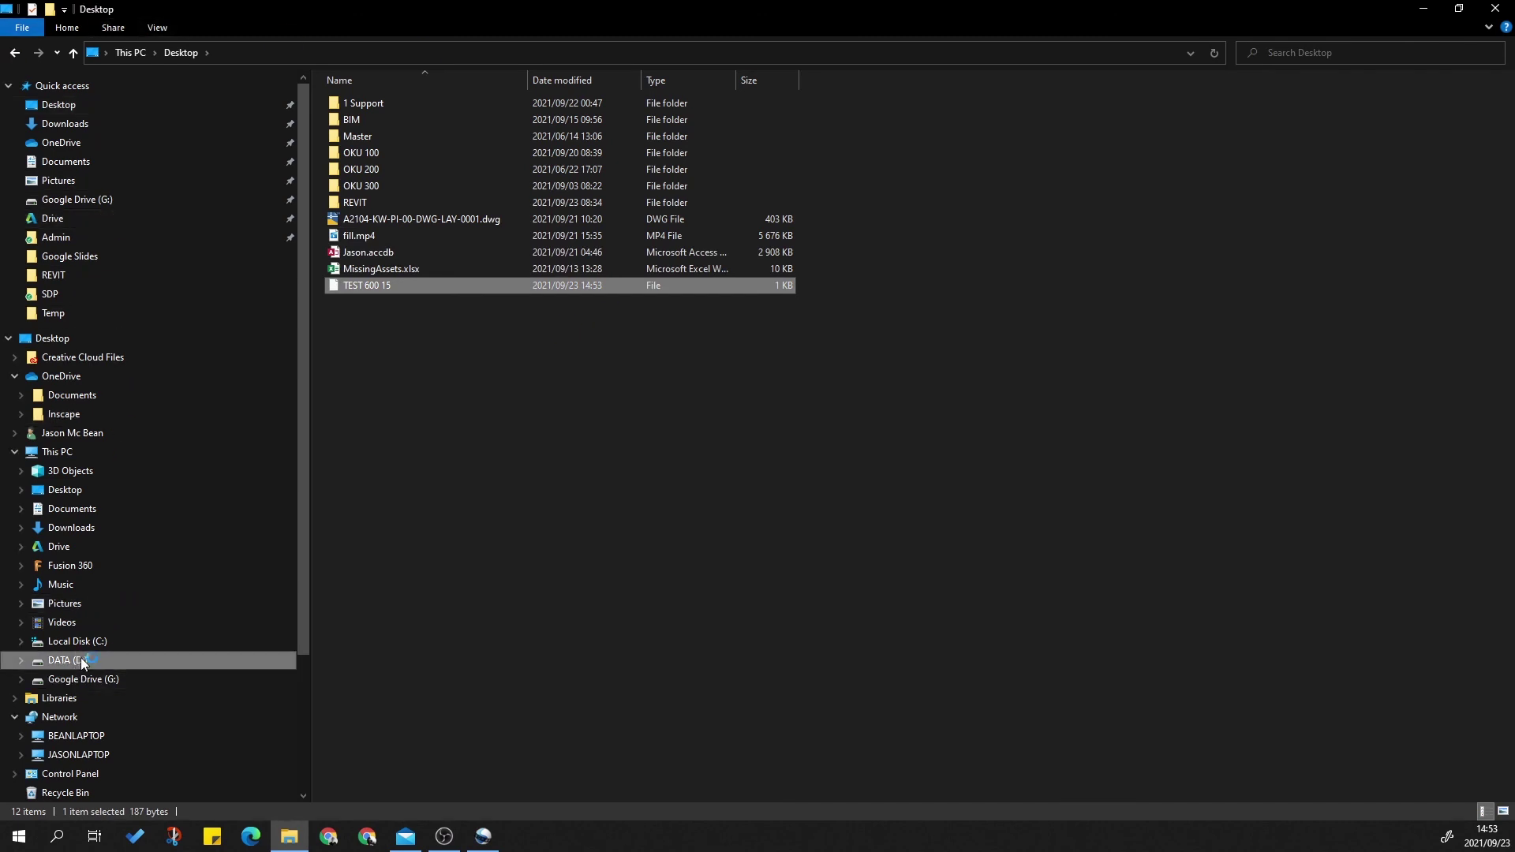
click(84, 641)
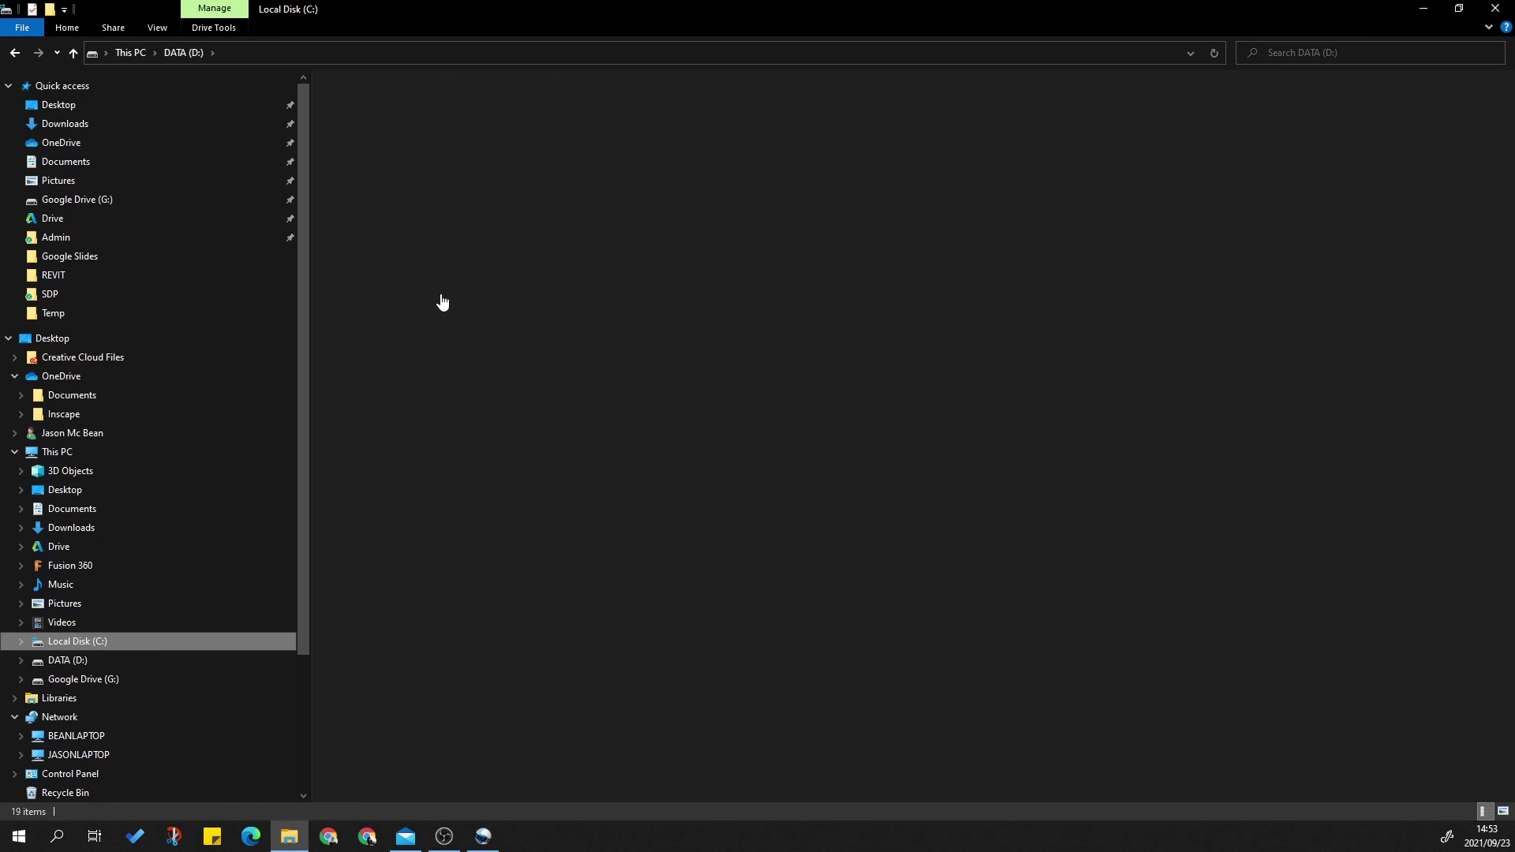
click(393, 273)
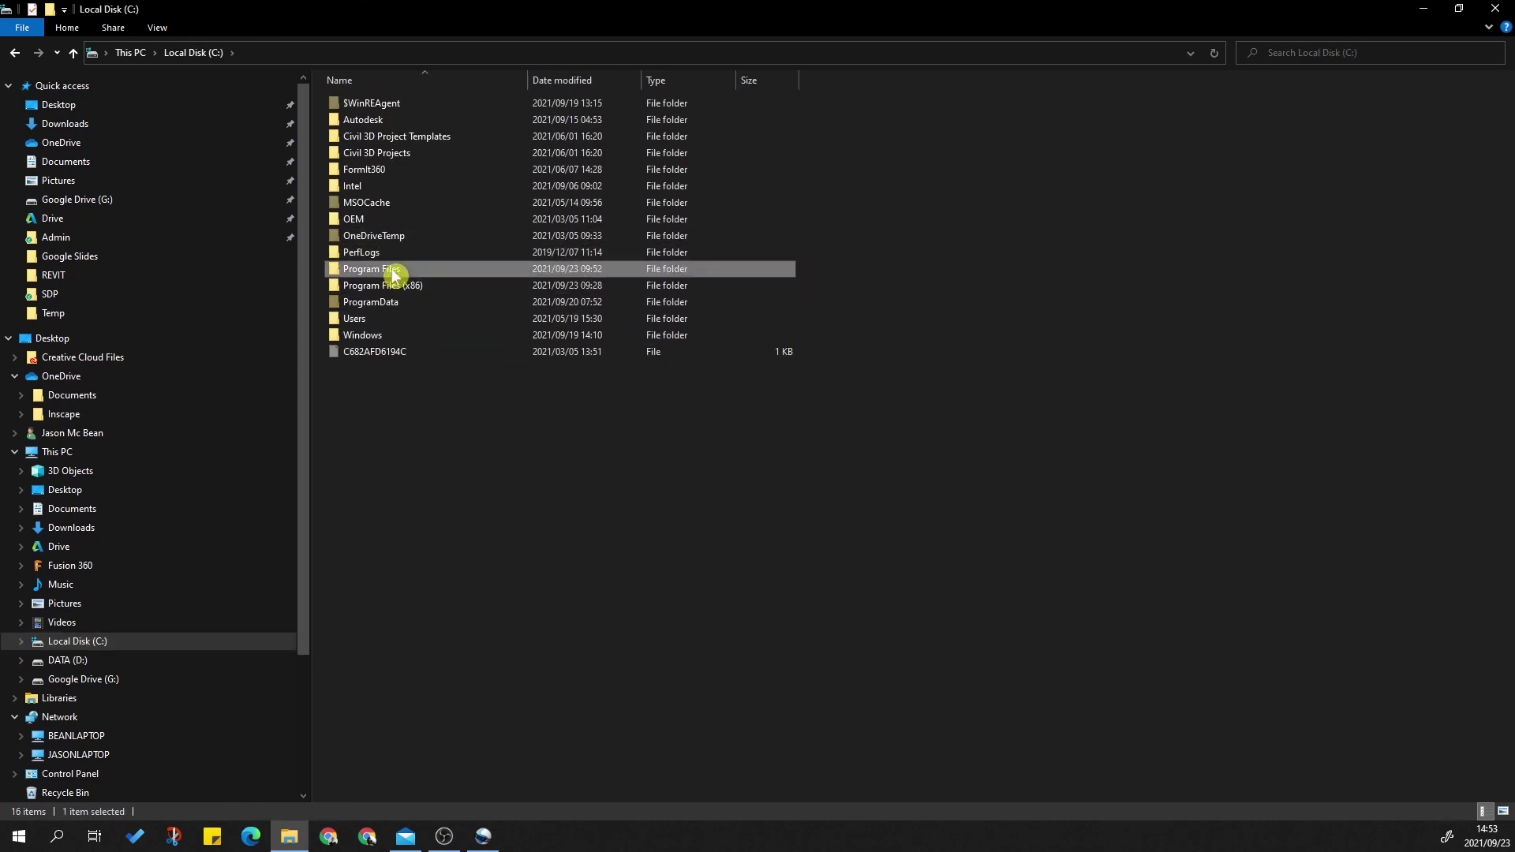
double_click(707, 273)
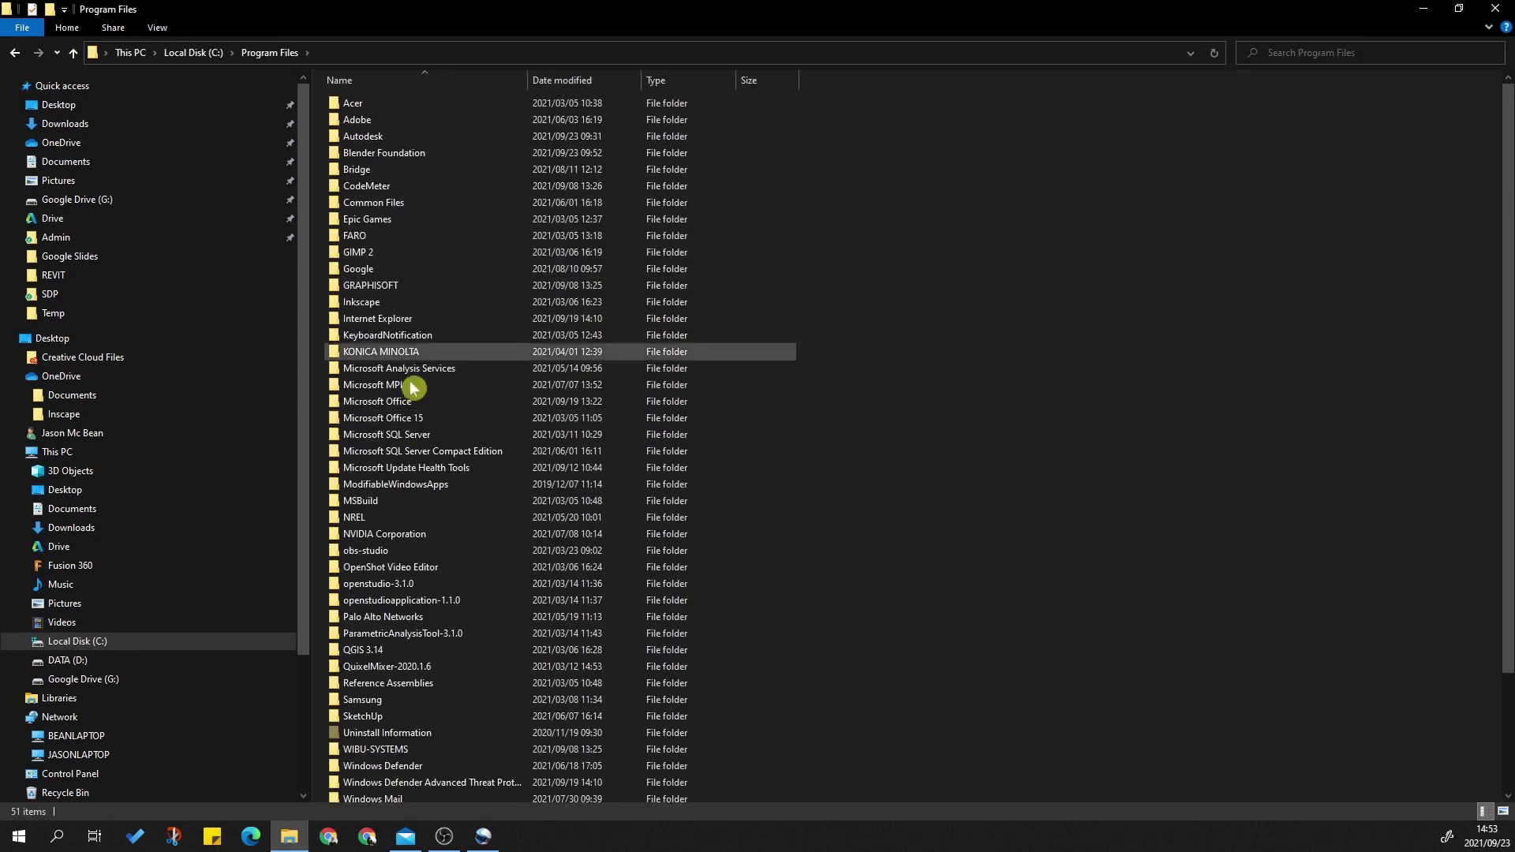
double_click(387, 570)
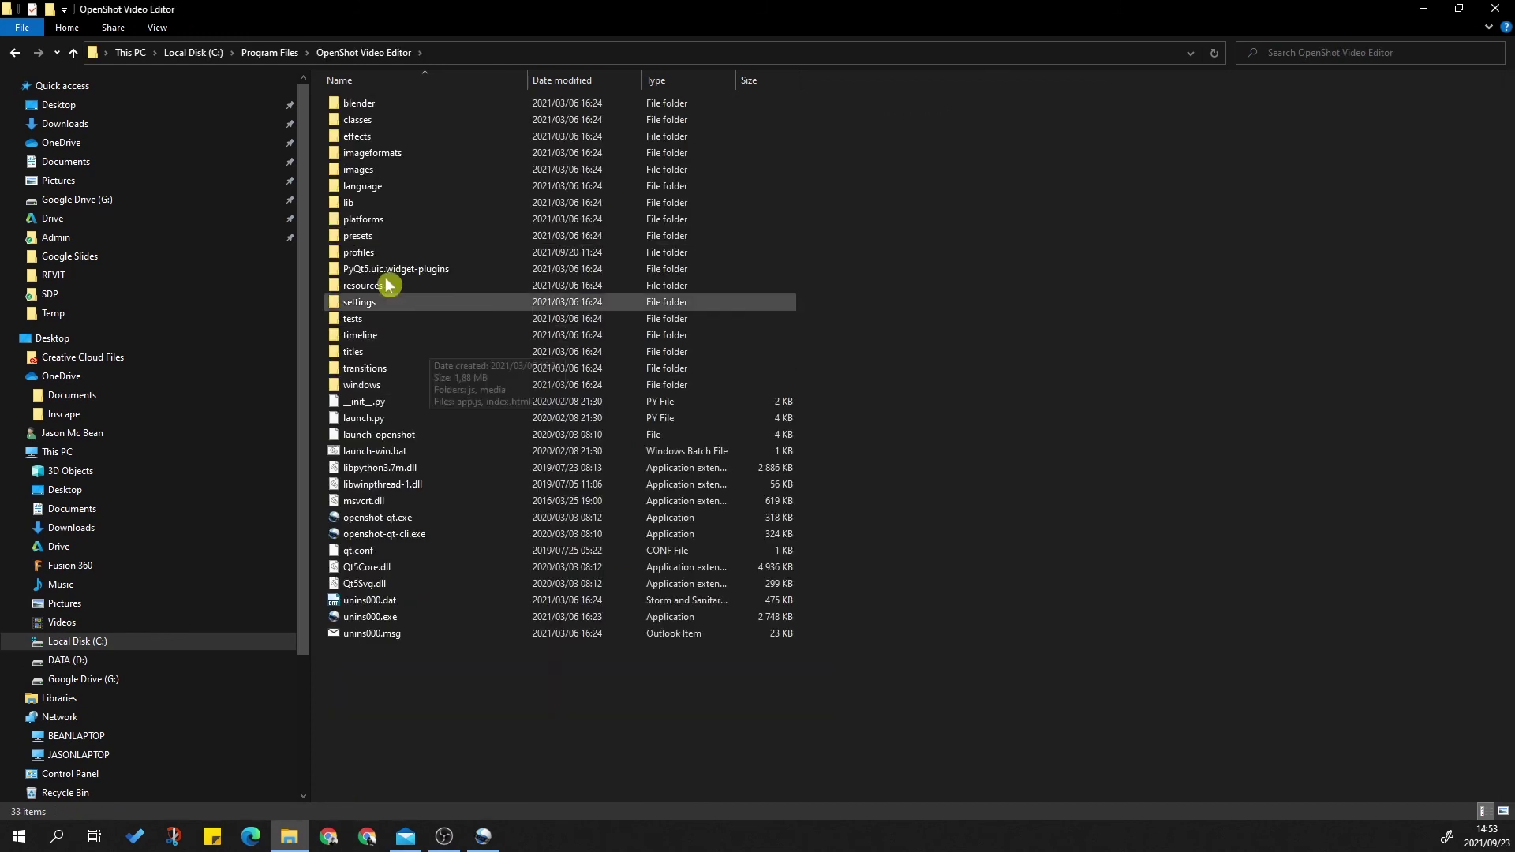
click(377, 252)
- Paste the TEST 600 15 profile into OpenShot's profiles folder, granting administrator permission
key(Return)
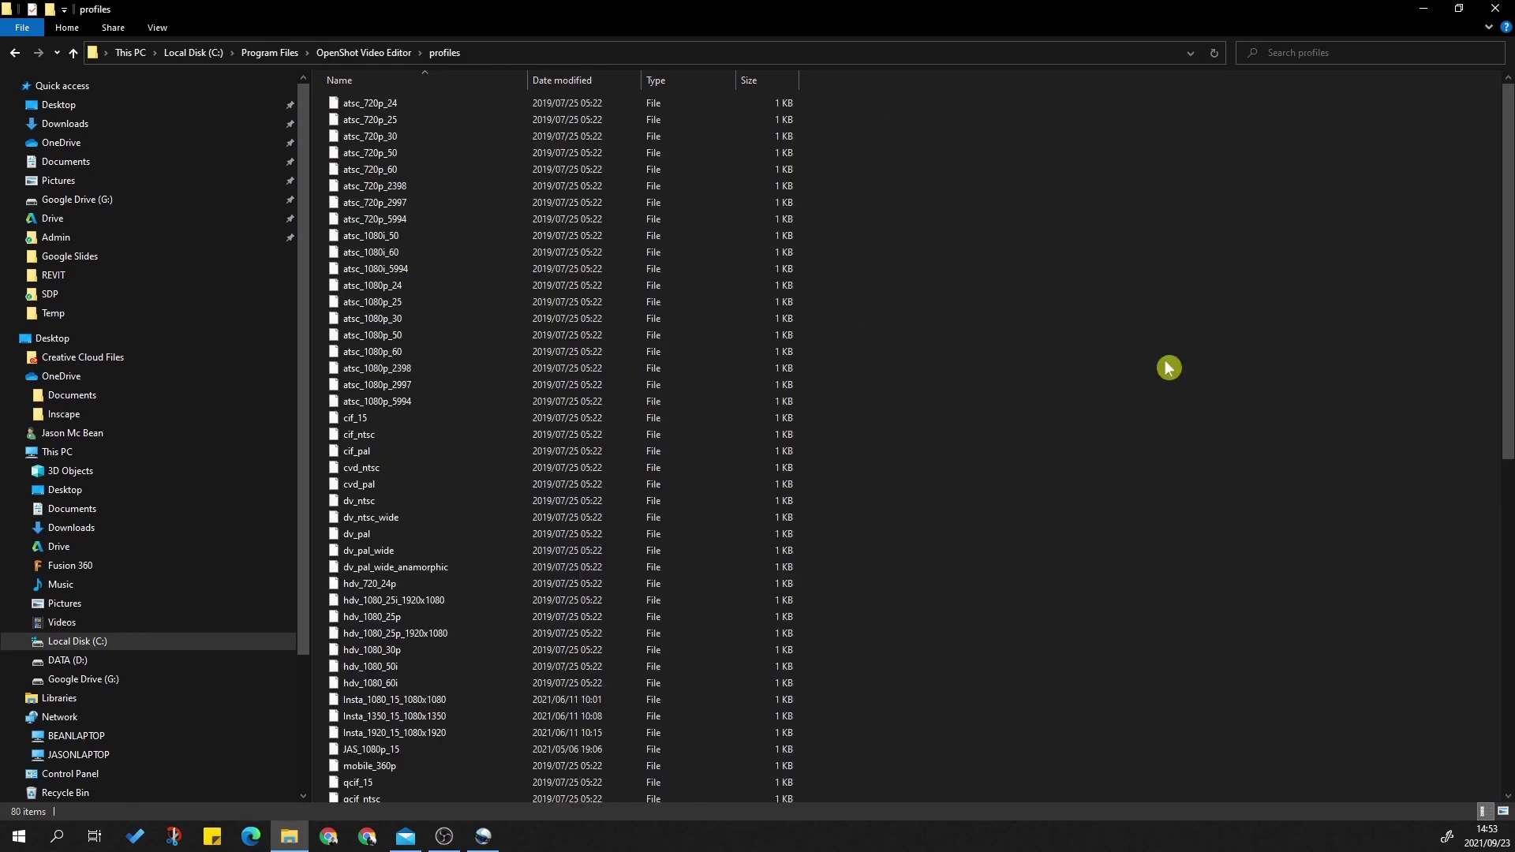
right_click(1166, 359)
click(1042, 482)
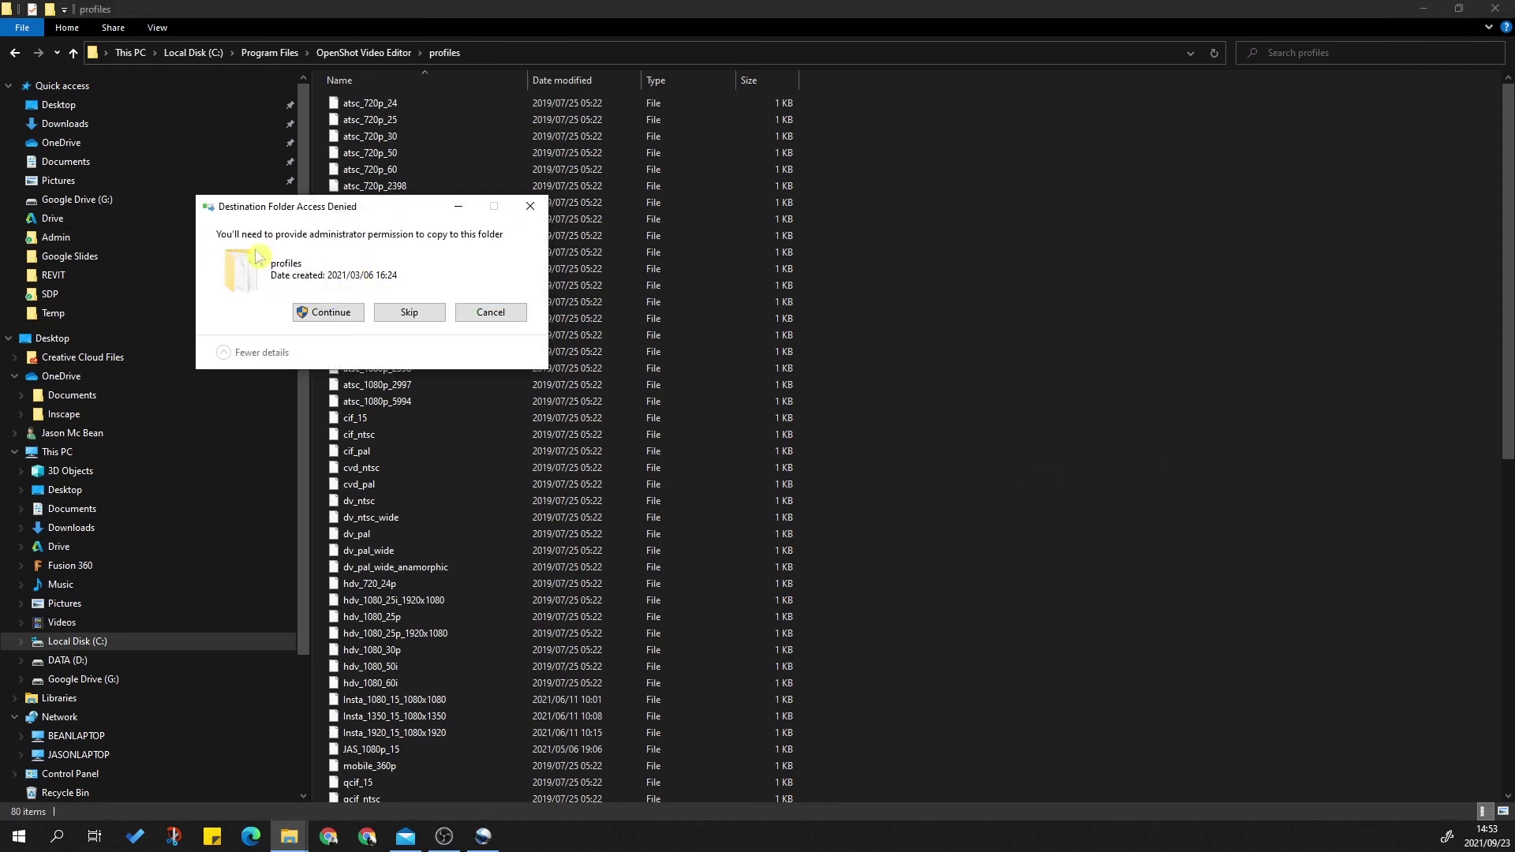
click(333, 315)
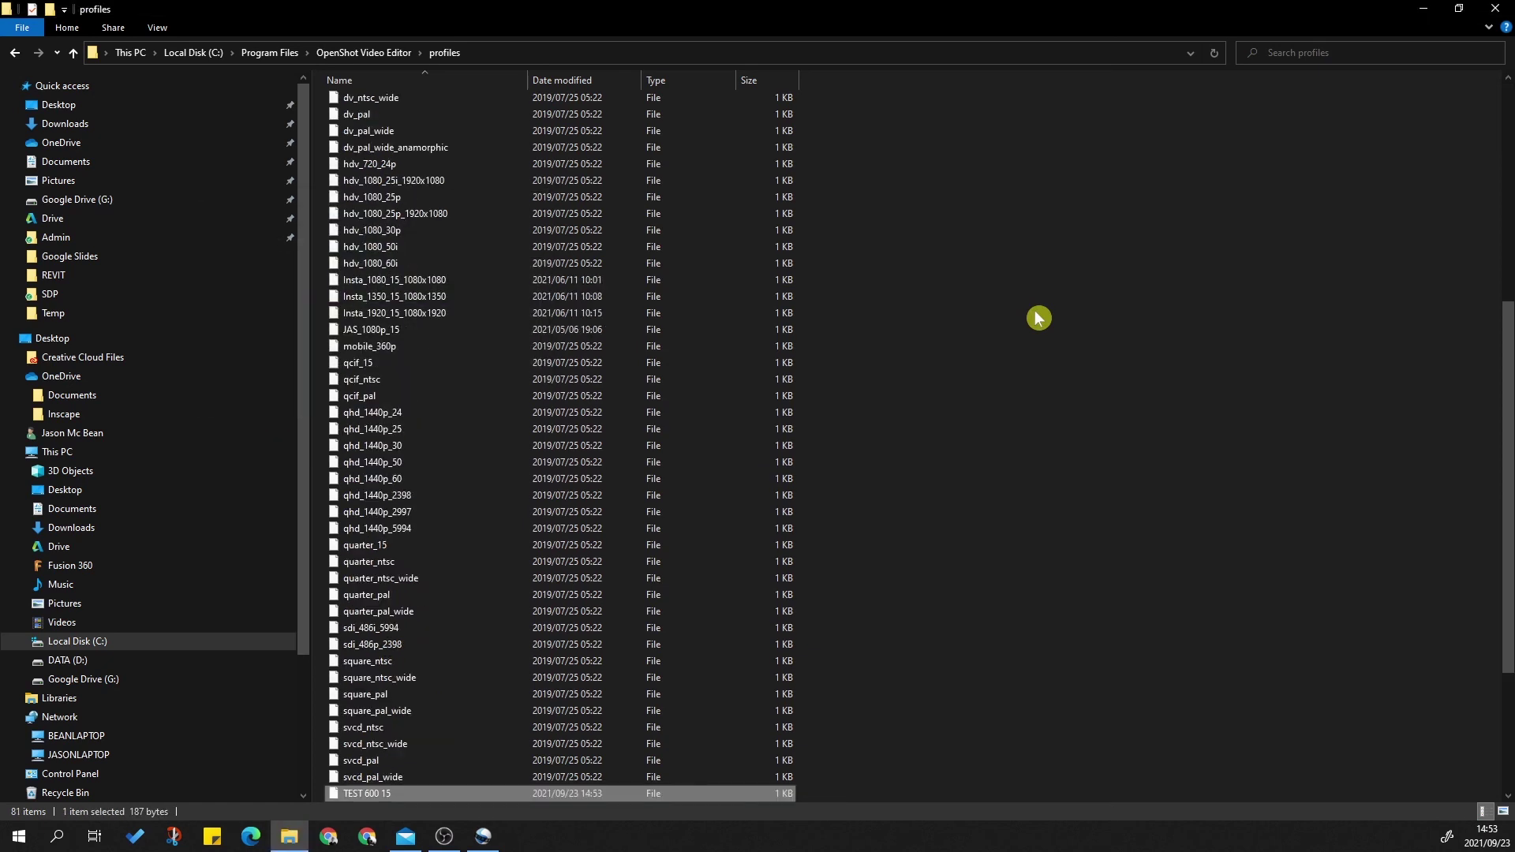
- Delete the old test_1080_15_1080x1080 profile from the profiles folder with administrator permission
scroll(1038, 318, down, 4)
click(410, 594)
key(Delete)
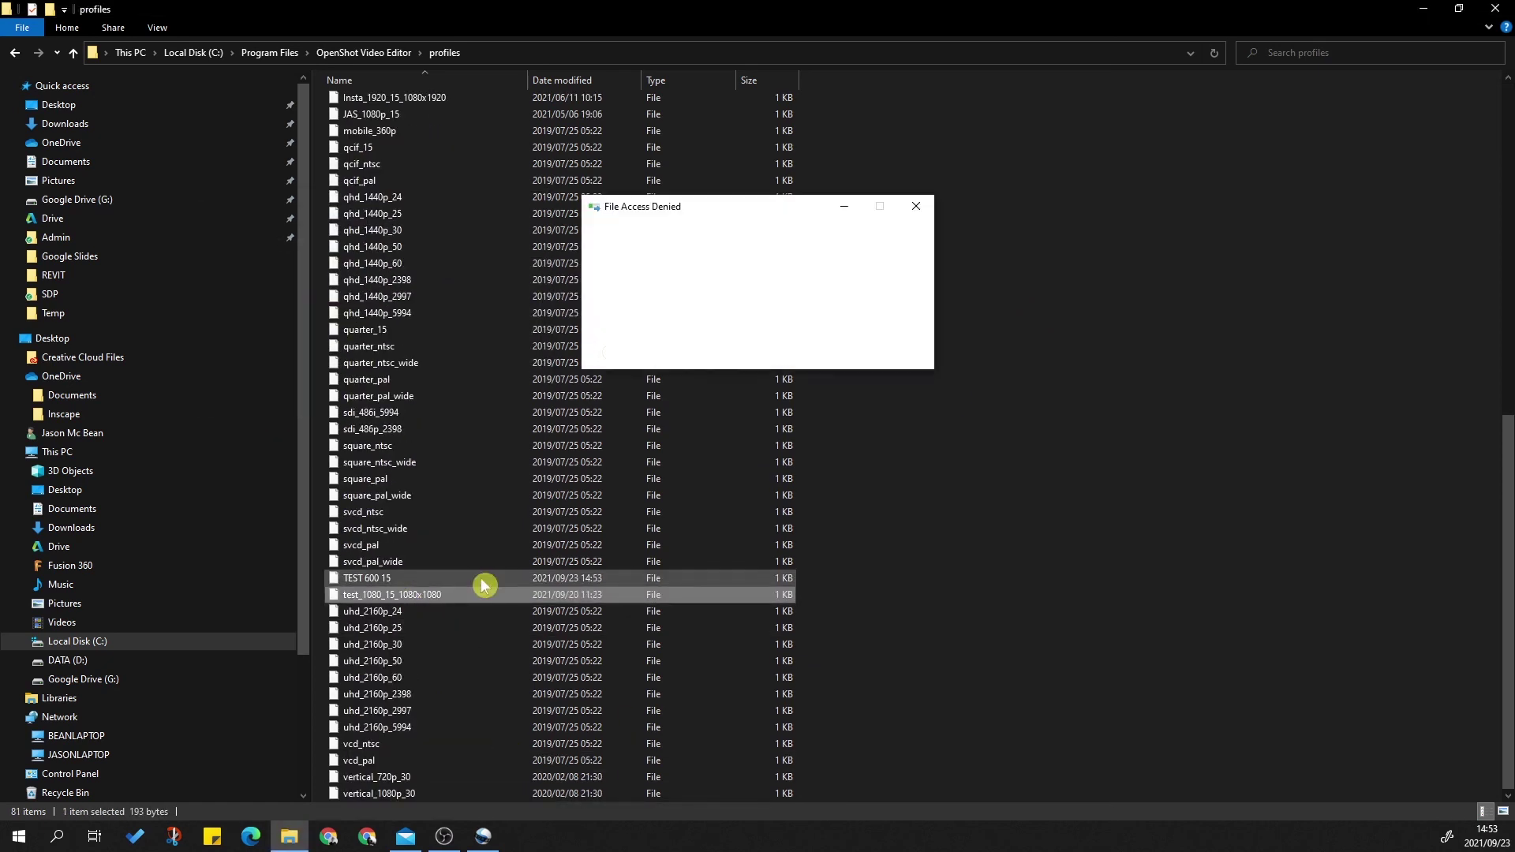
click(715, 313)
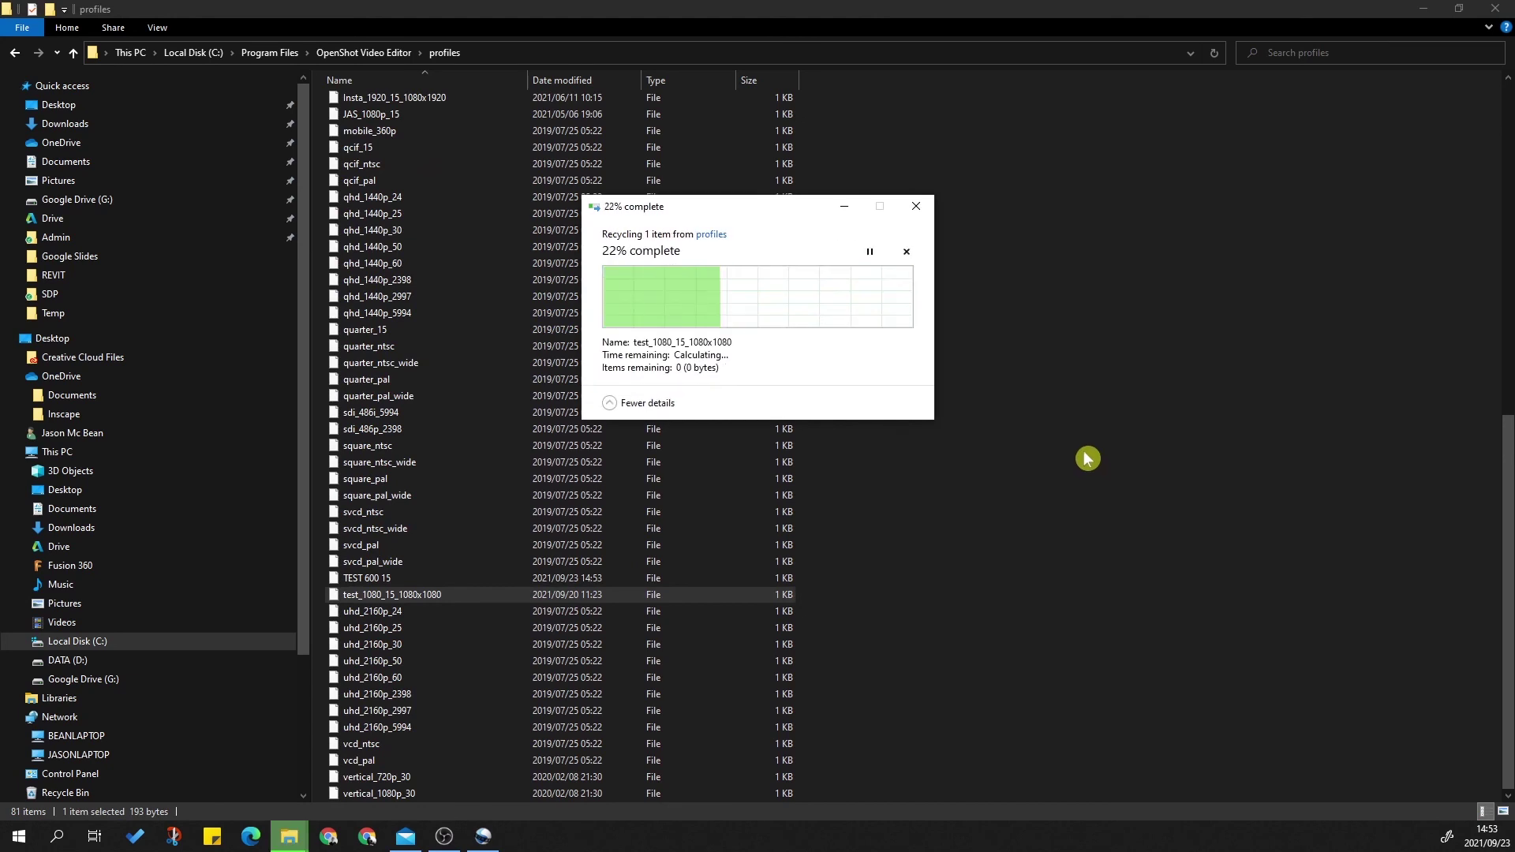
- Quit OpenShot without saving the current project
click(483, 836)
click(1496, 8)
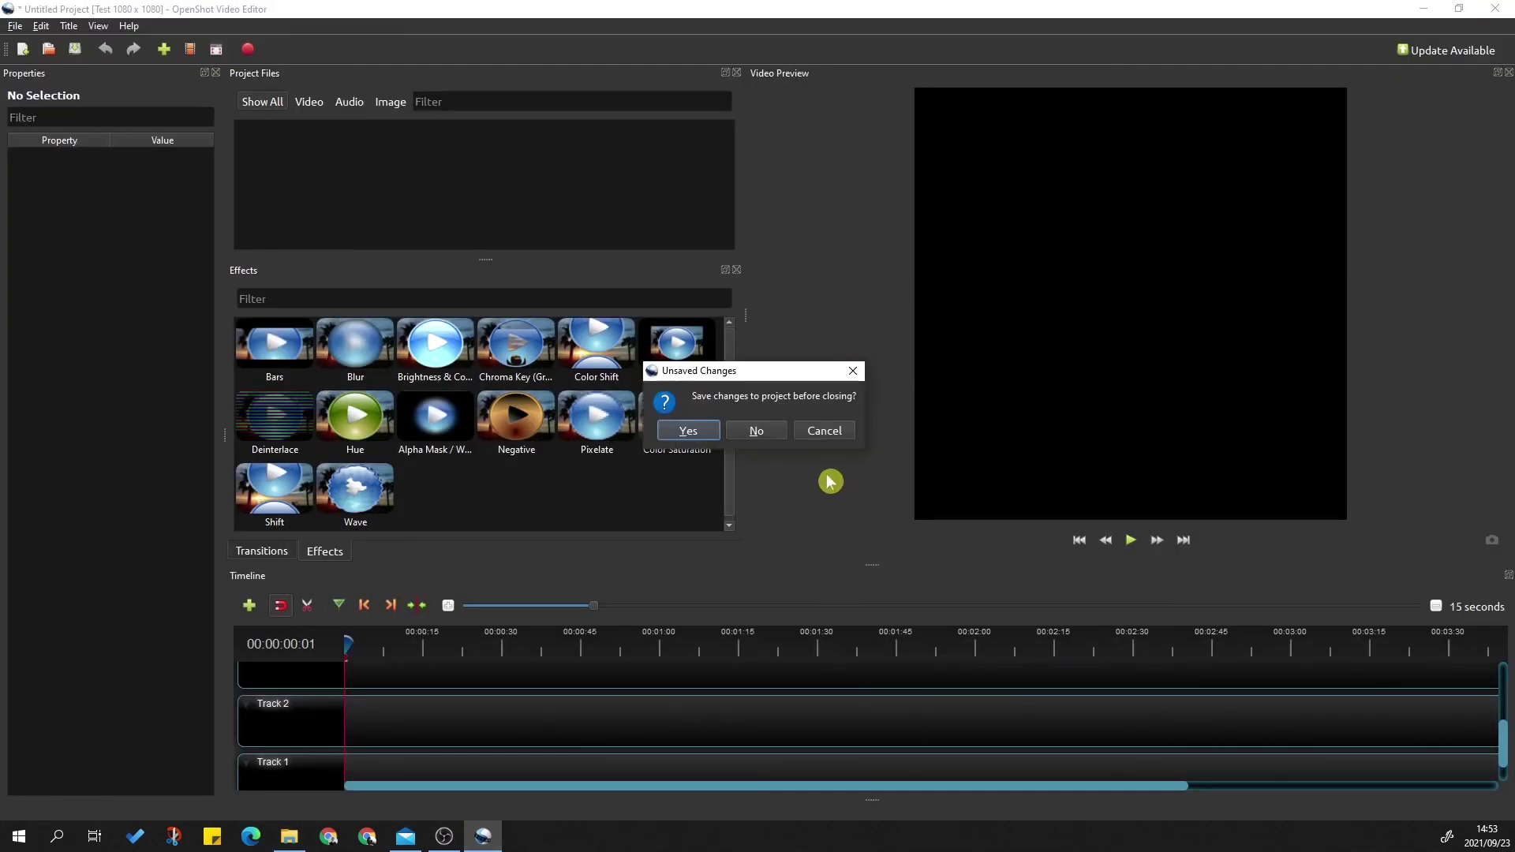
click(772, 432)
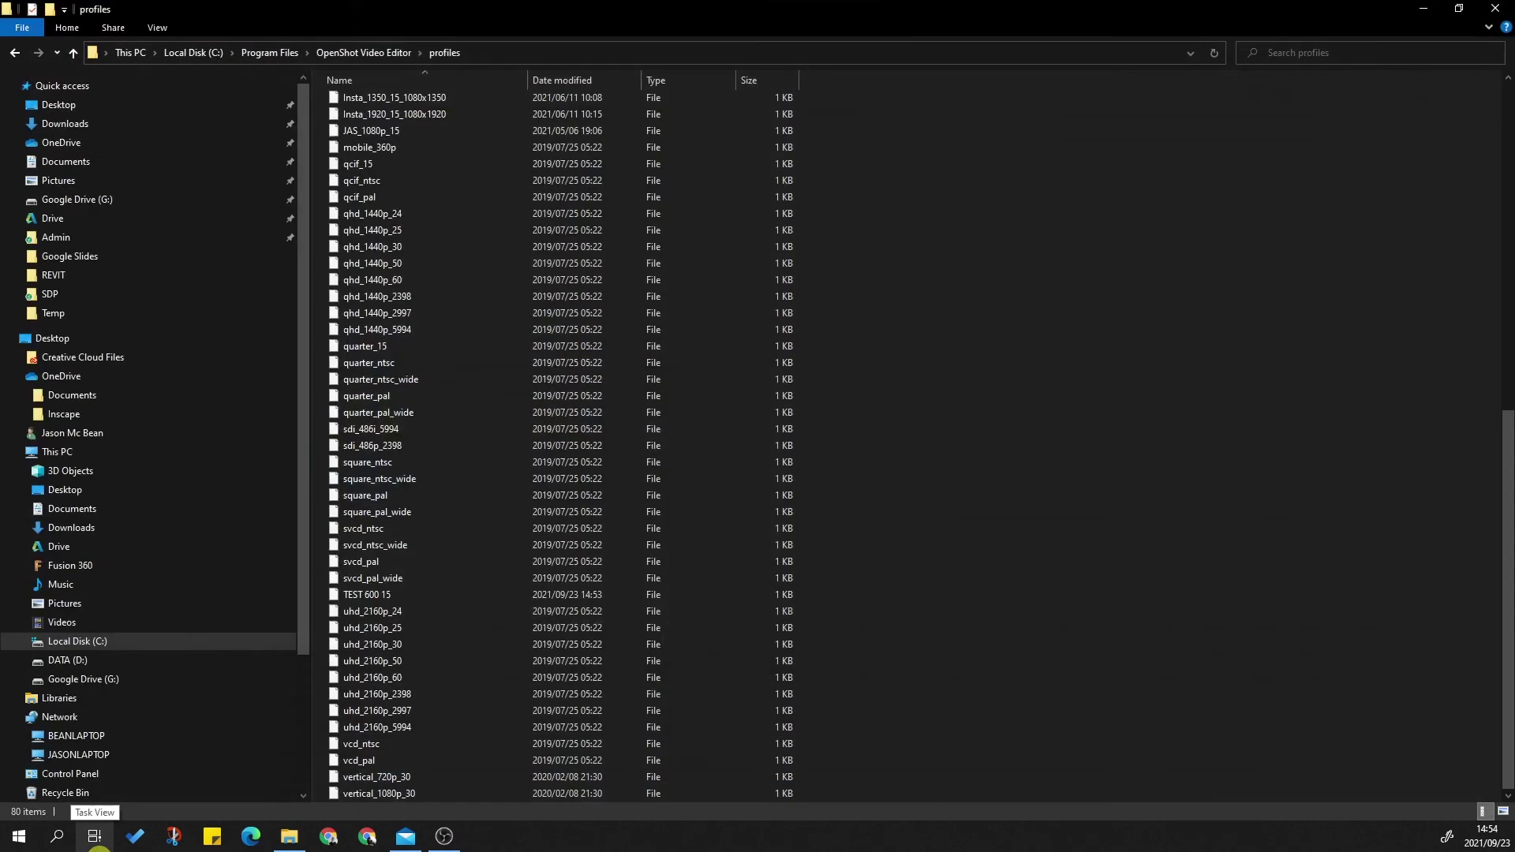
- Relaunch OpenShot Video Editor from Windows search and close the profiles folder window
click(56, 838)
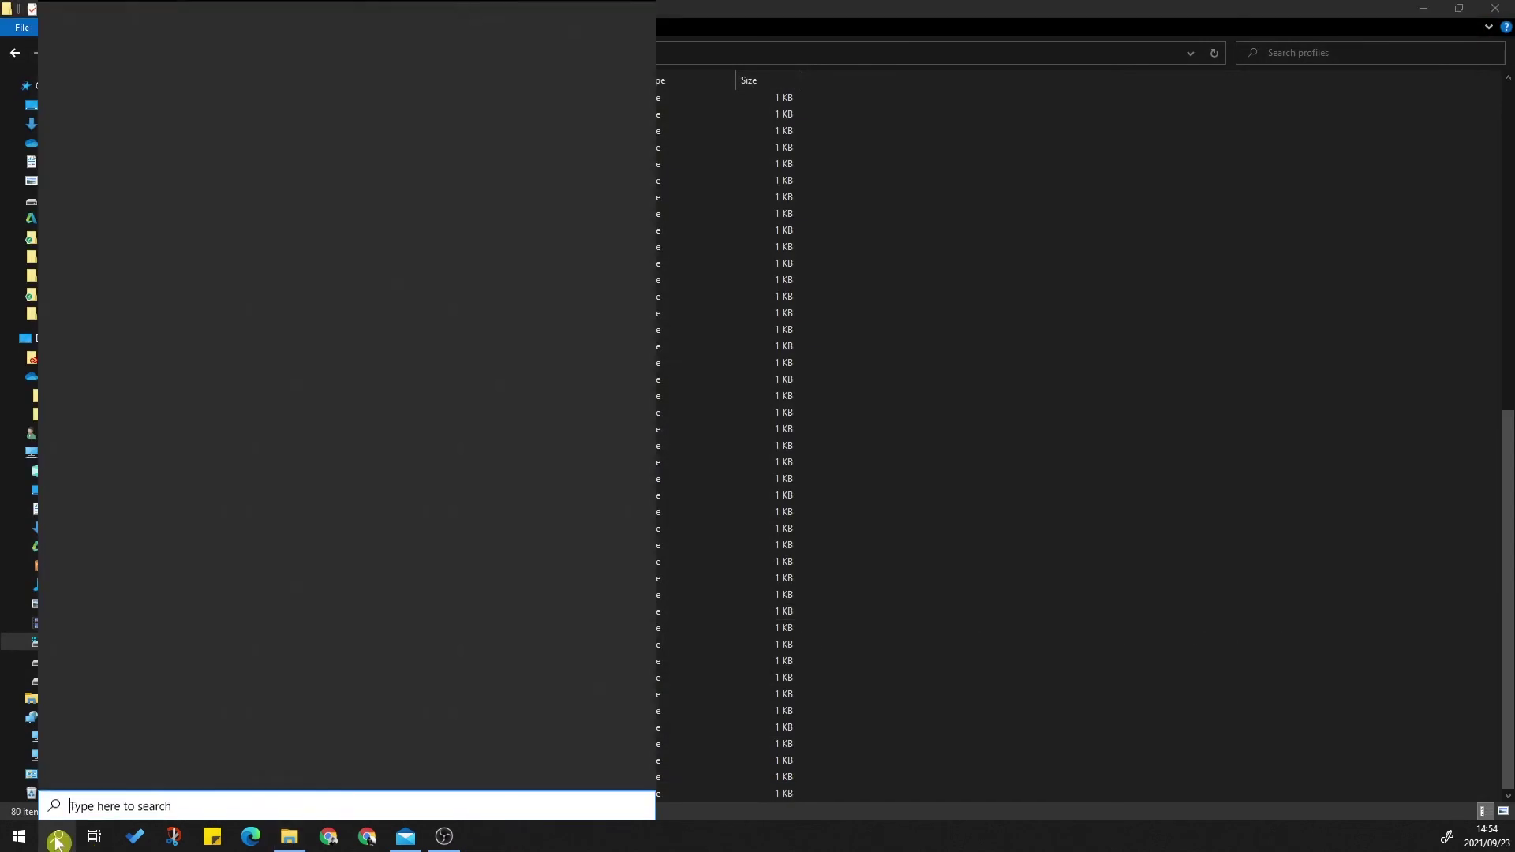
text(OP)
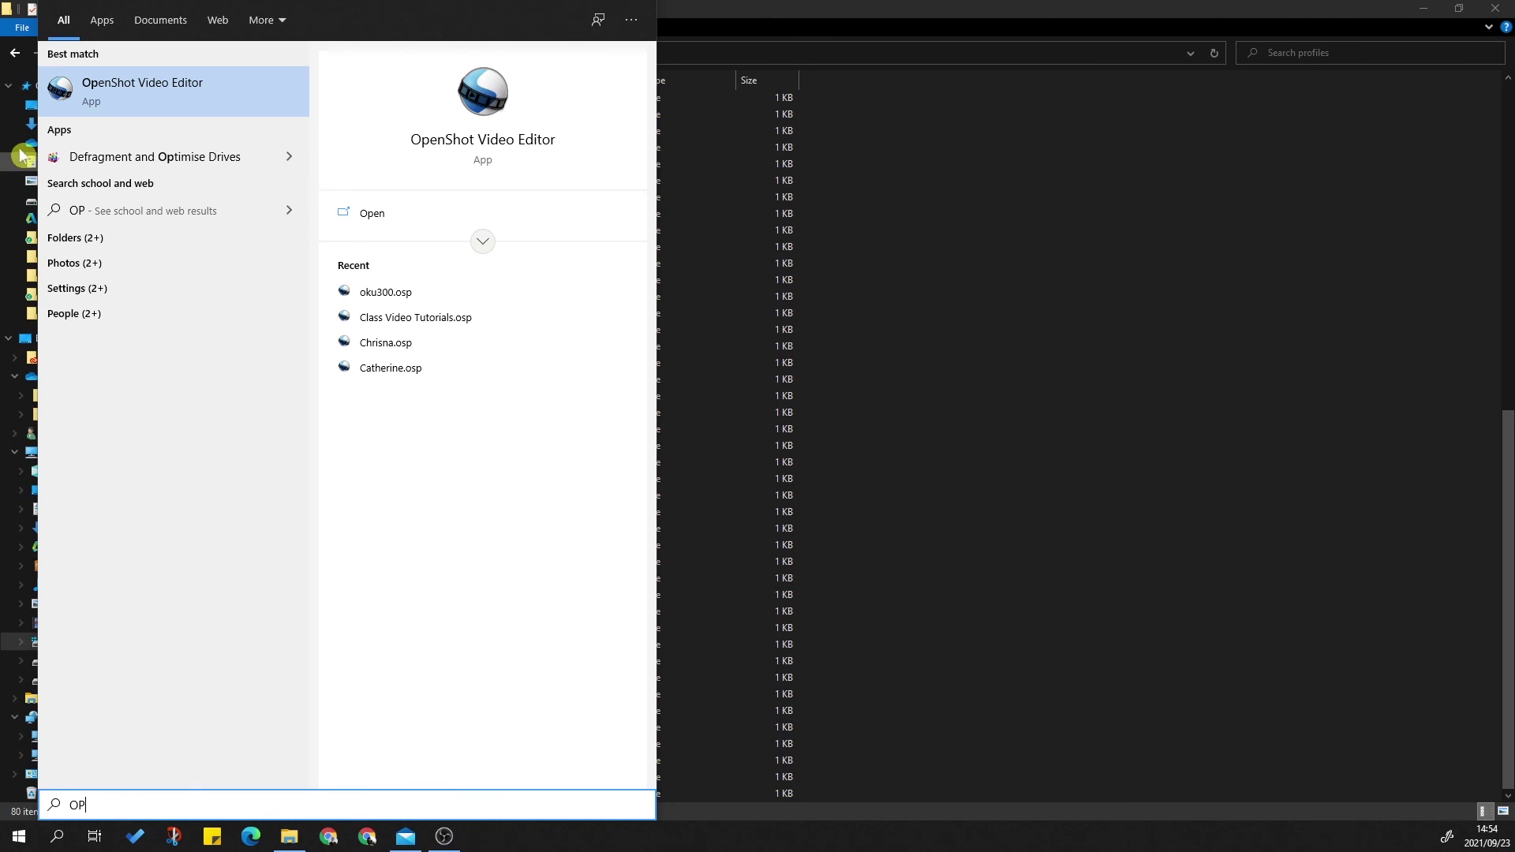
key(Return)
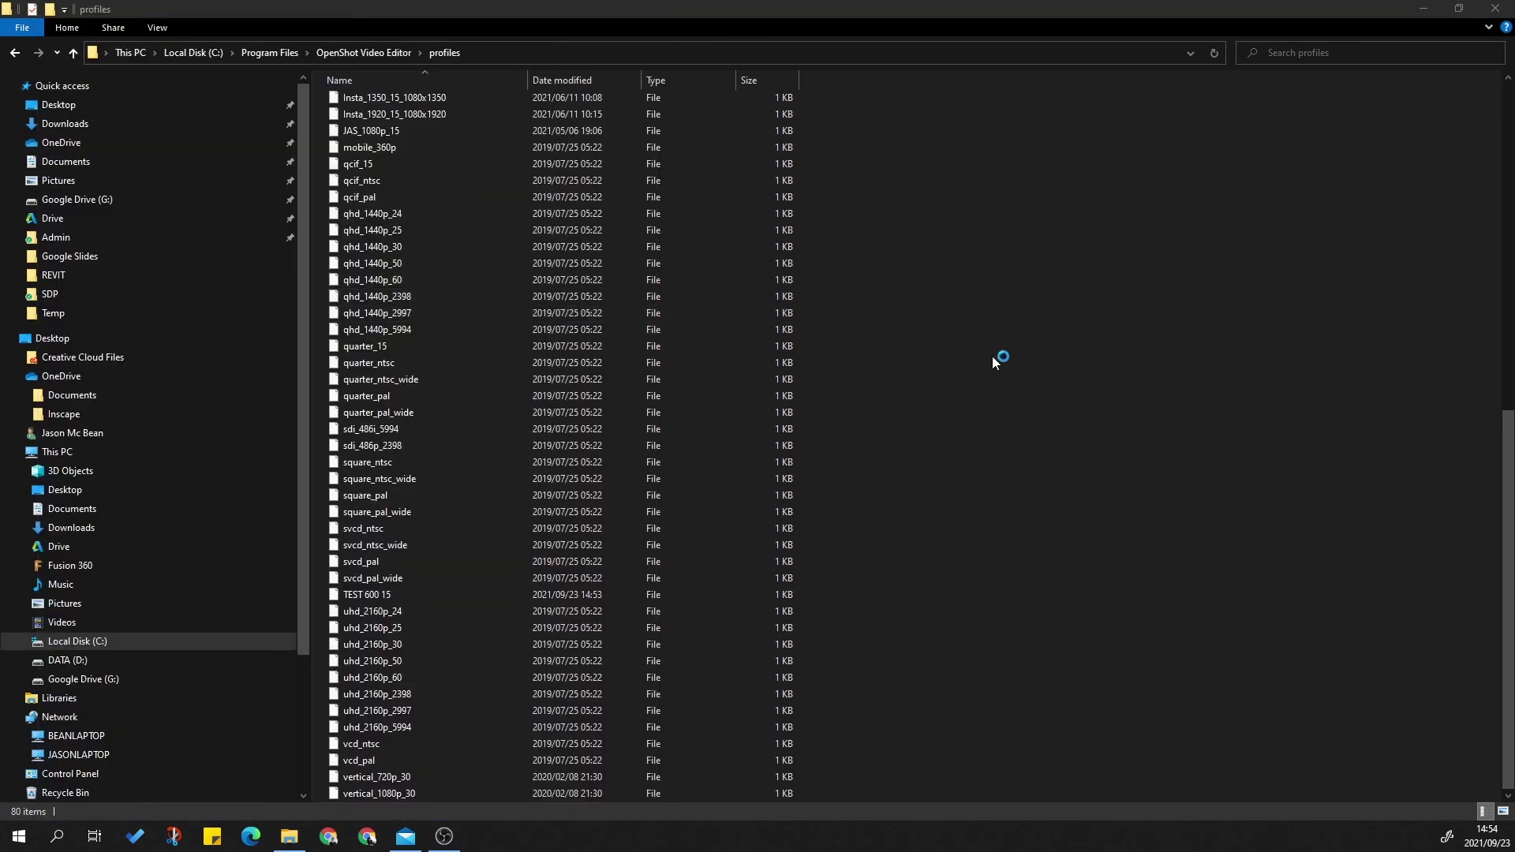
click(1491, 8)
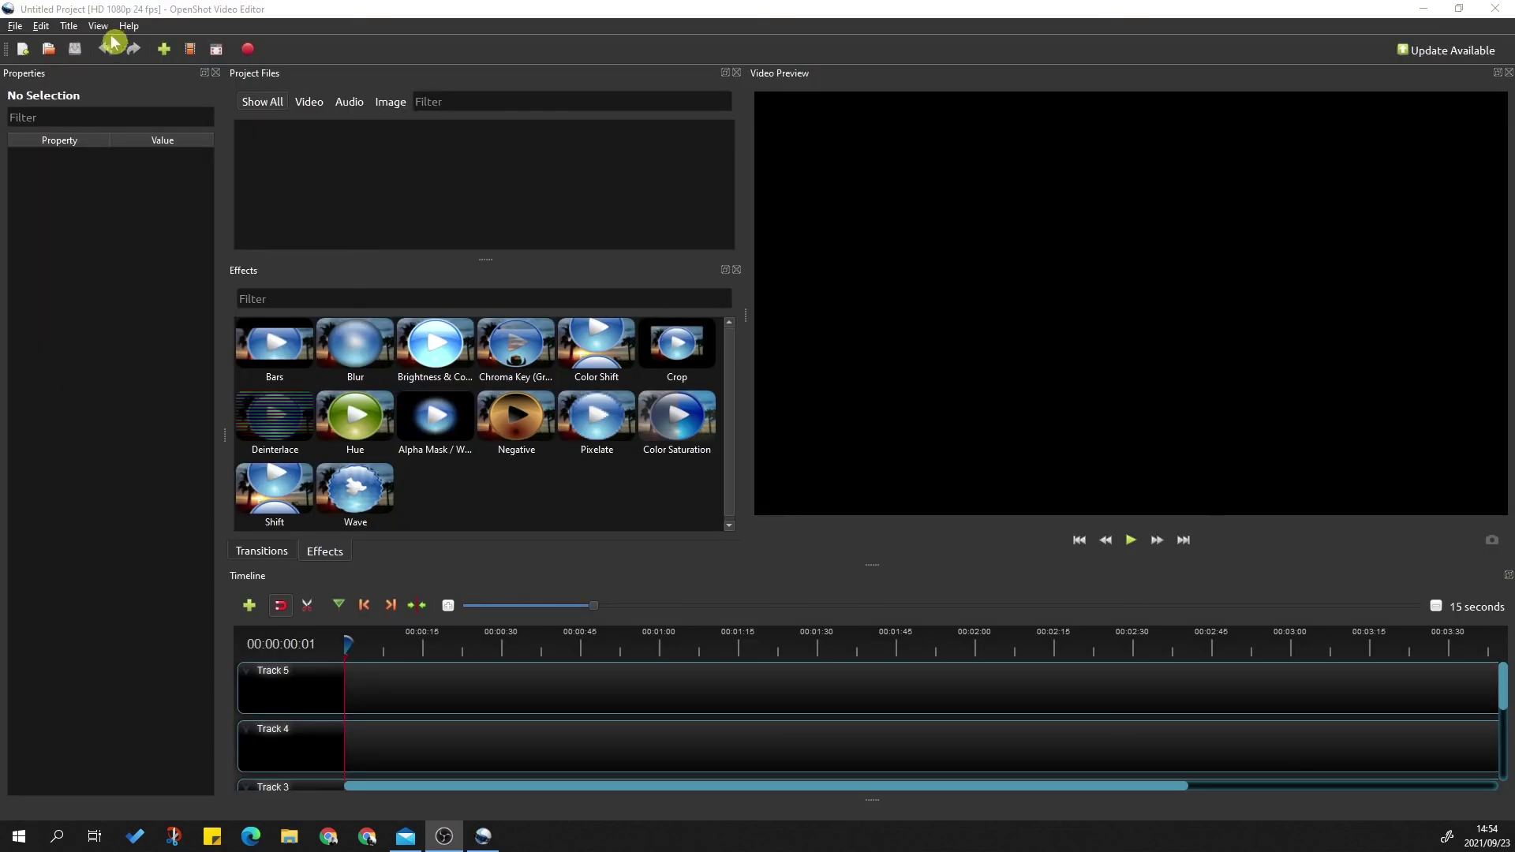
- Switch the project profile to TEST 600 15 (600x600, 15 fps) in the Choose Profile dialog
click(194, 50)
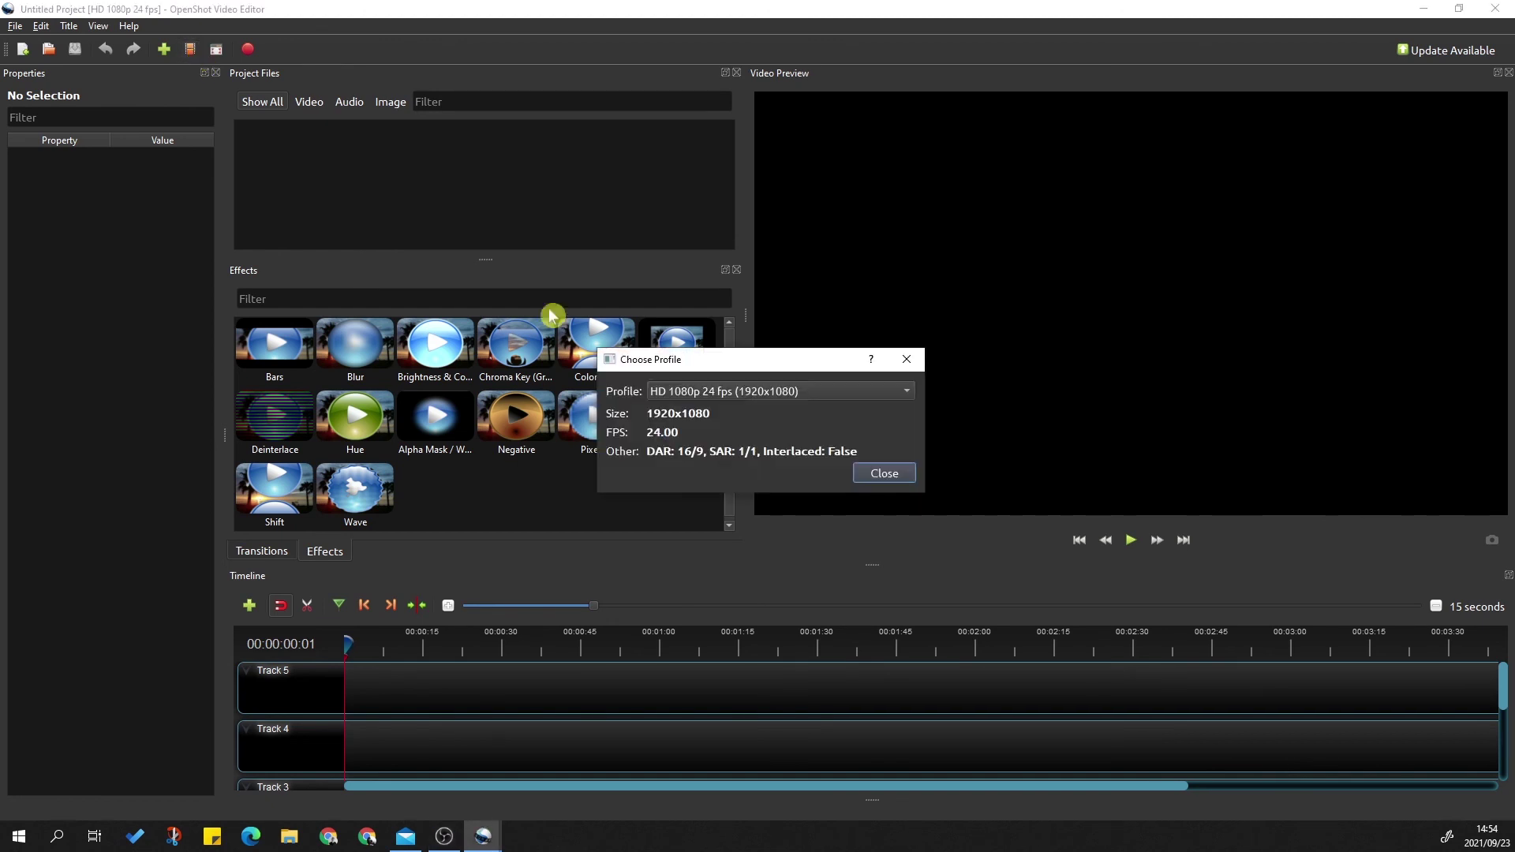
click(848, 402)
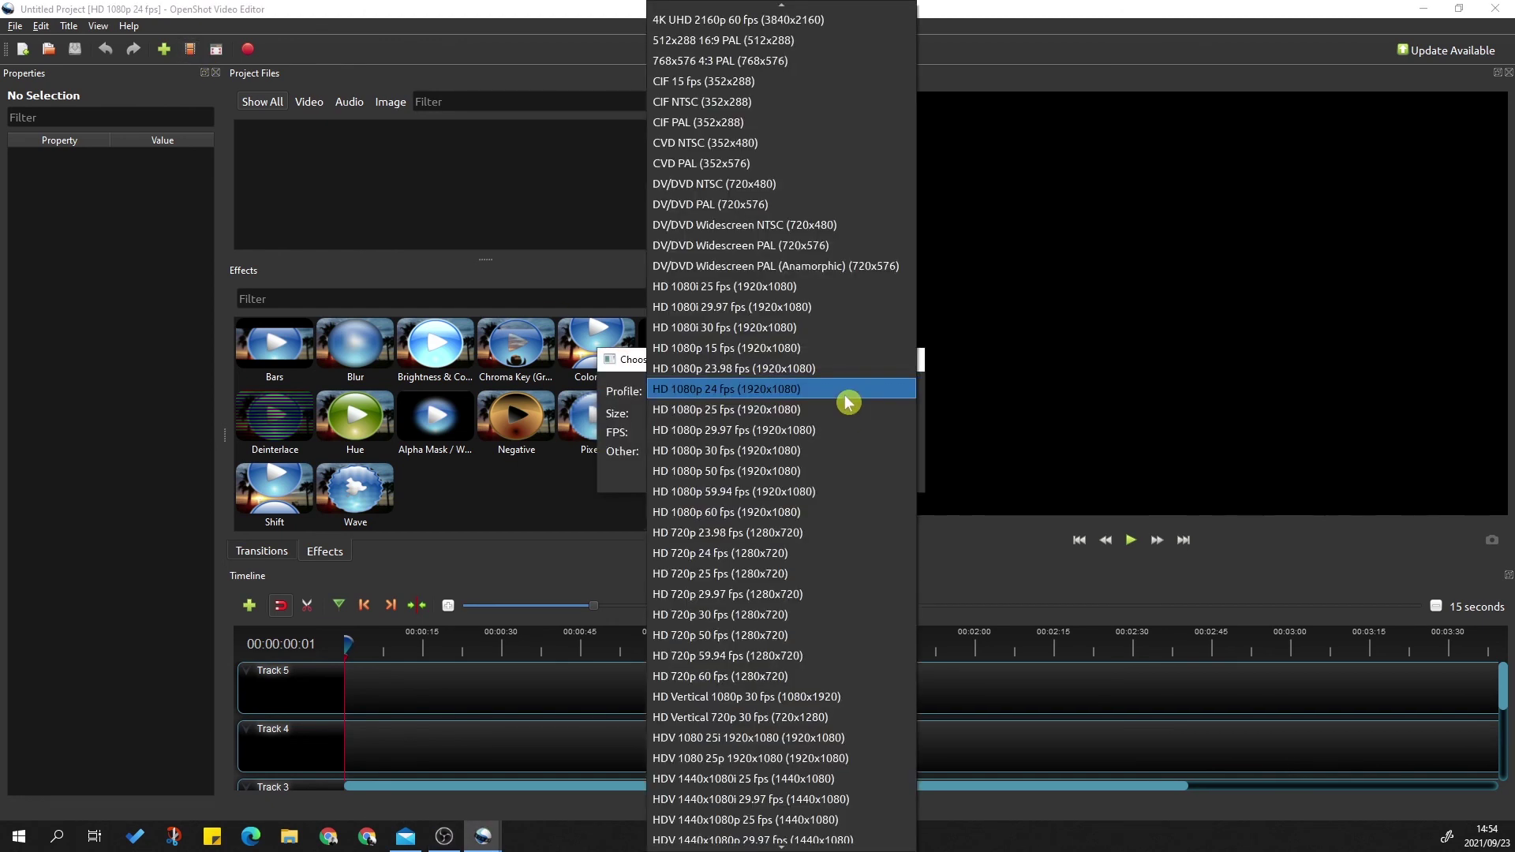
scroll(845, 400, down, 6)
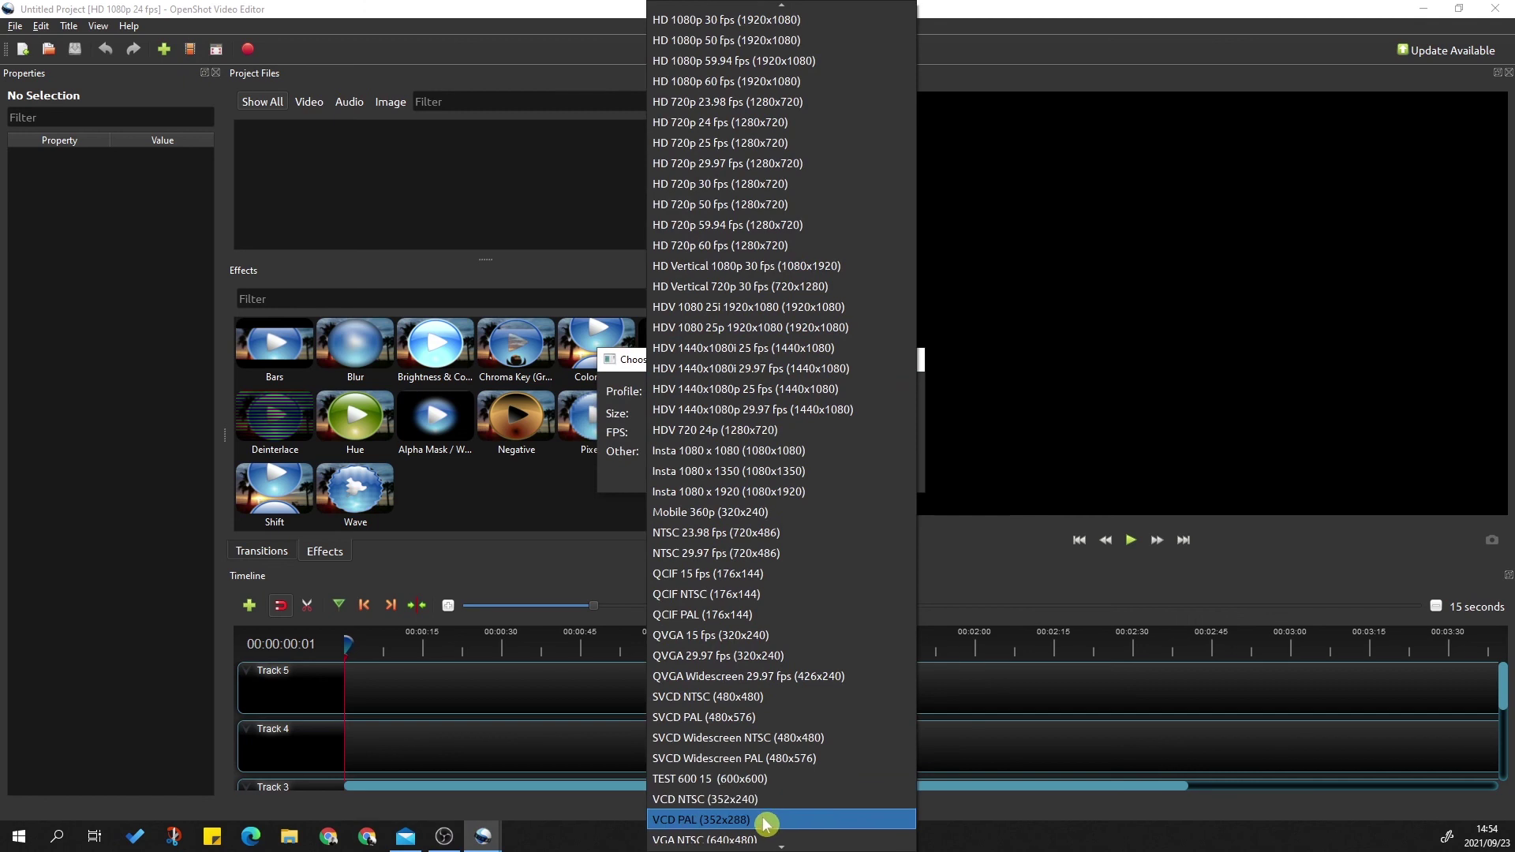
click(768, 779)
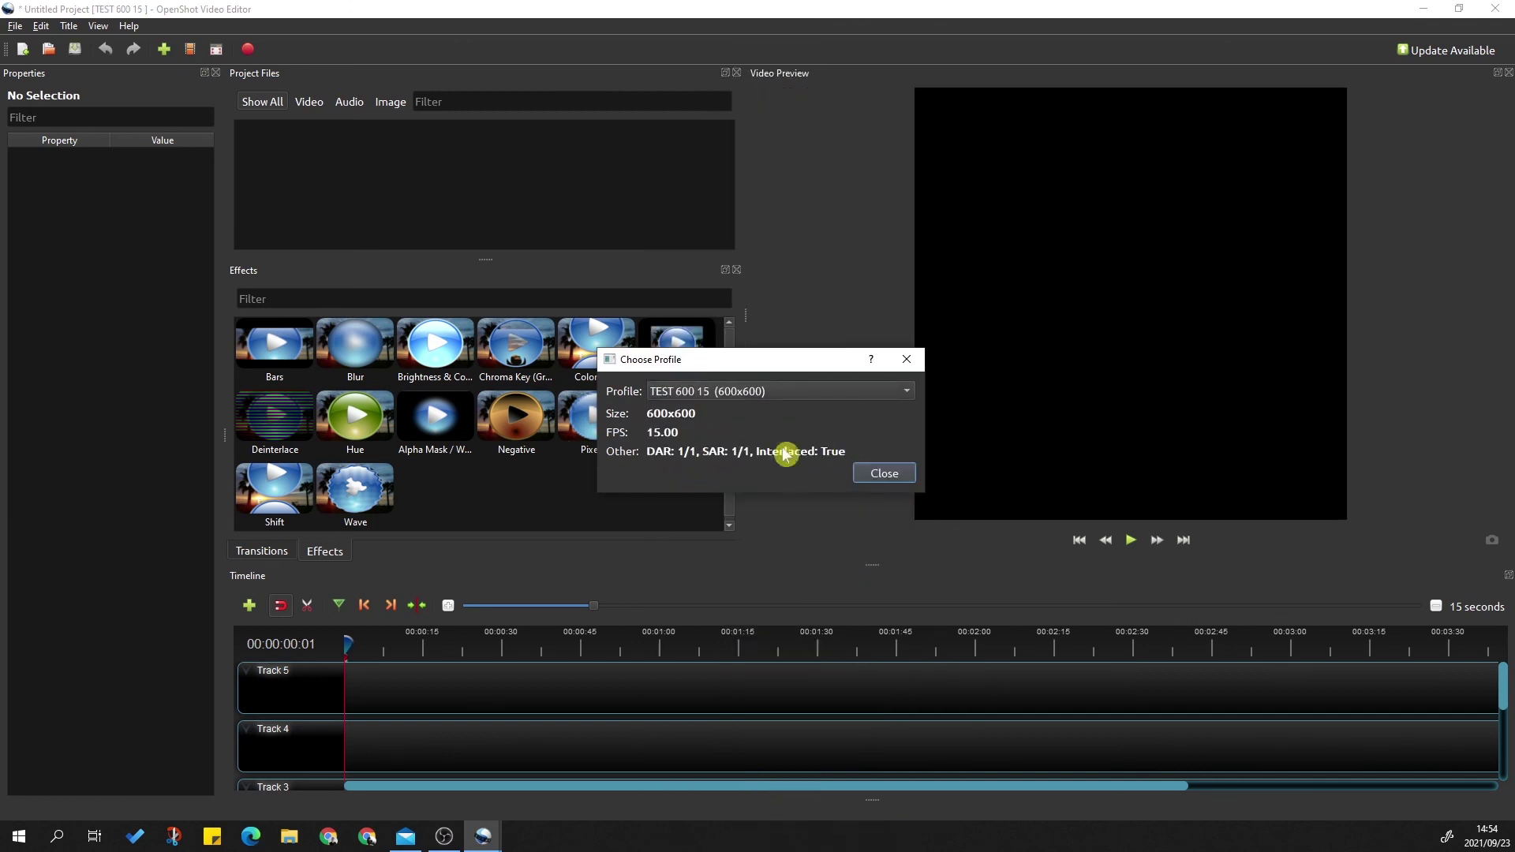
click(899, 474)
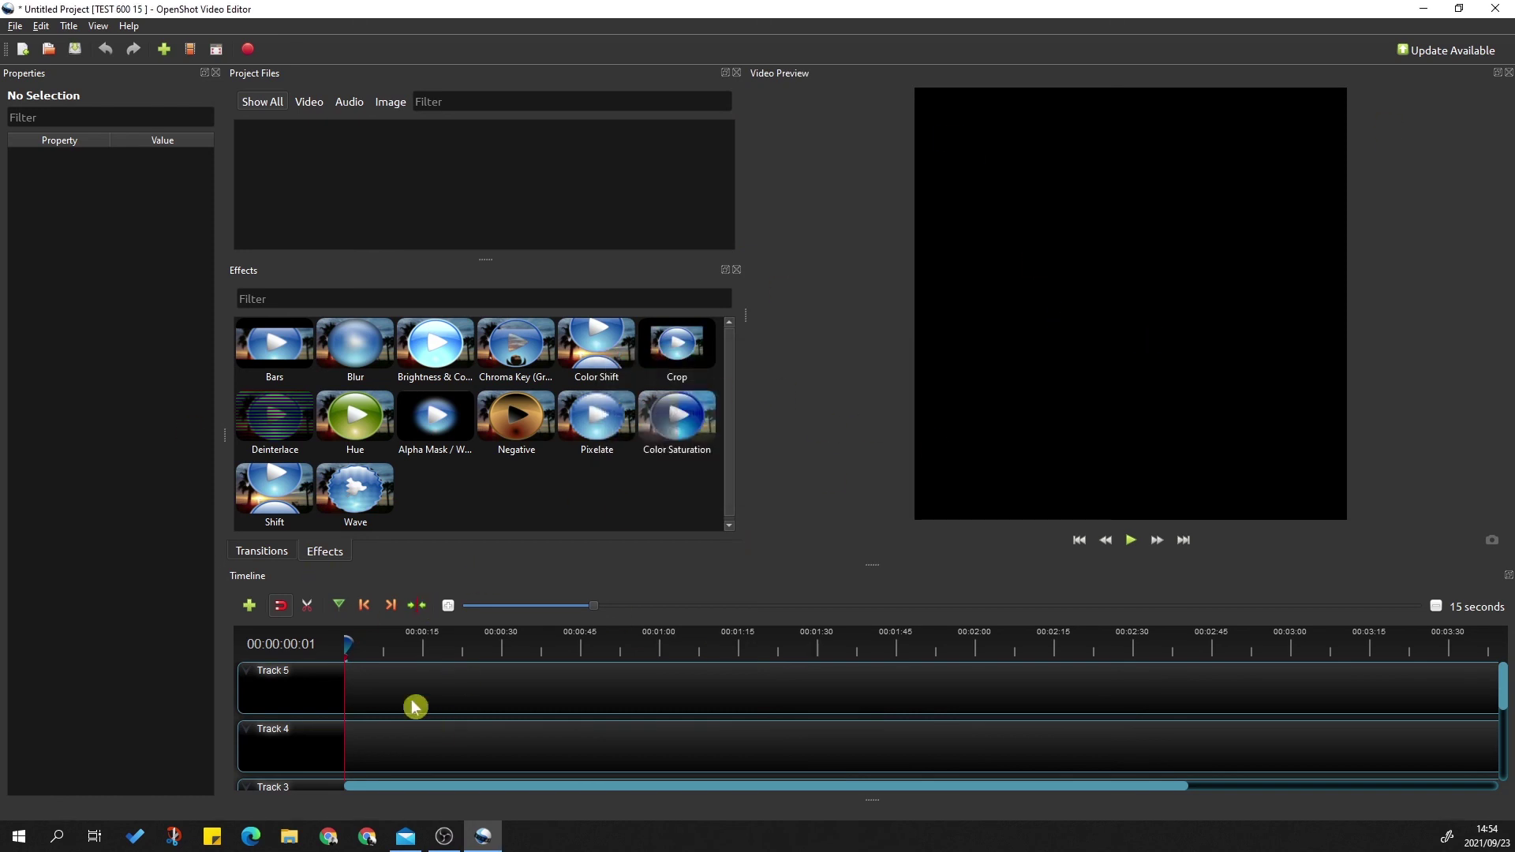
click(250, 51)
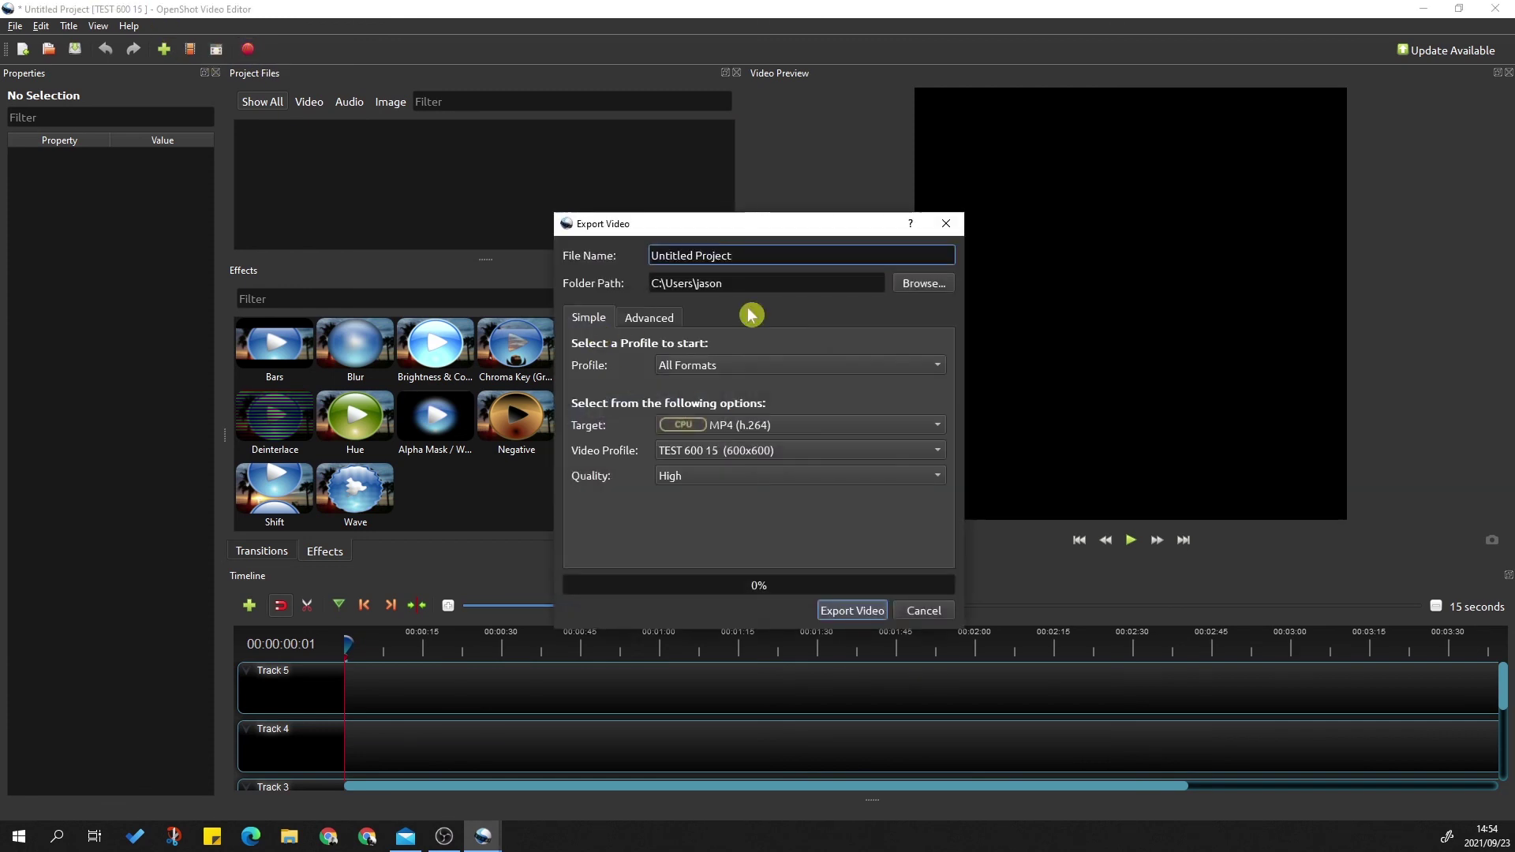
click(698, 479)
click(705, 485)
click(663, 321)
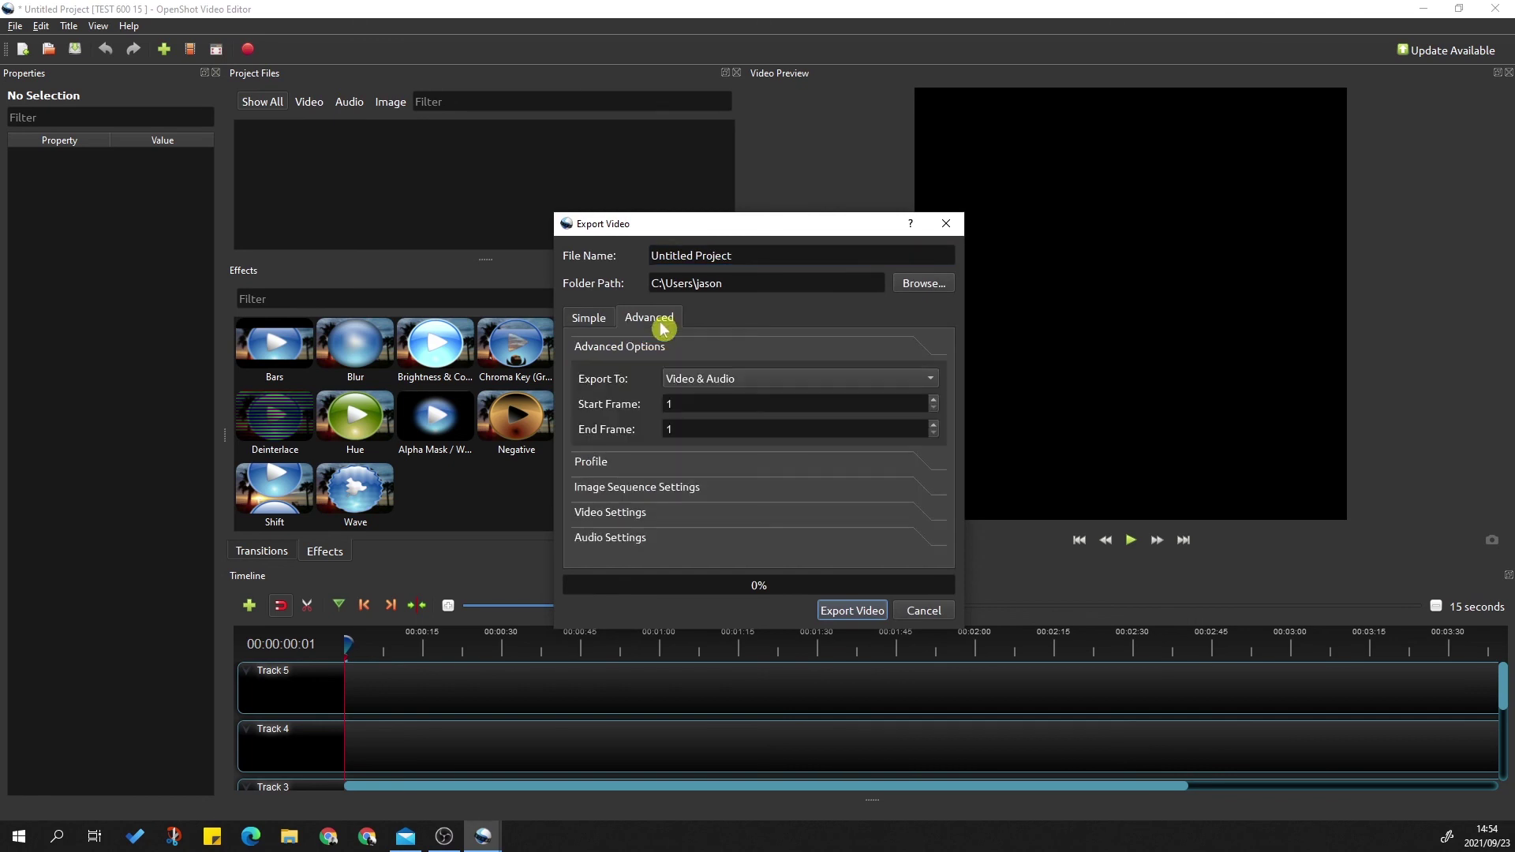
click(592, 464)
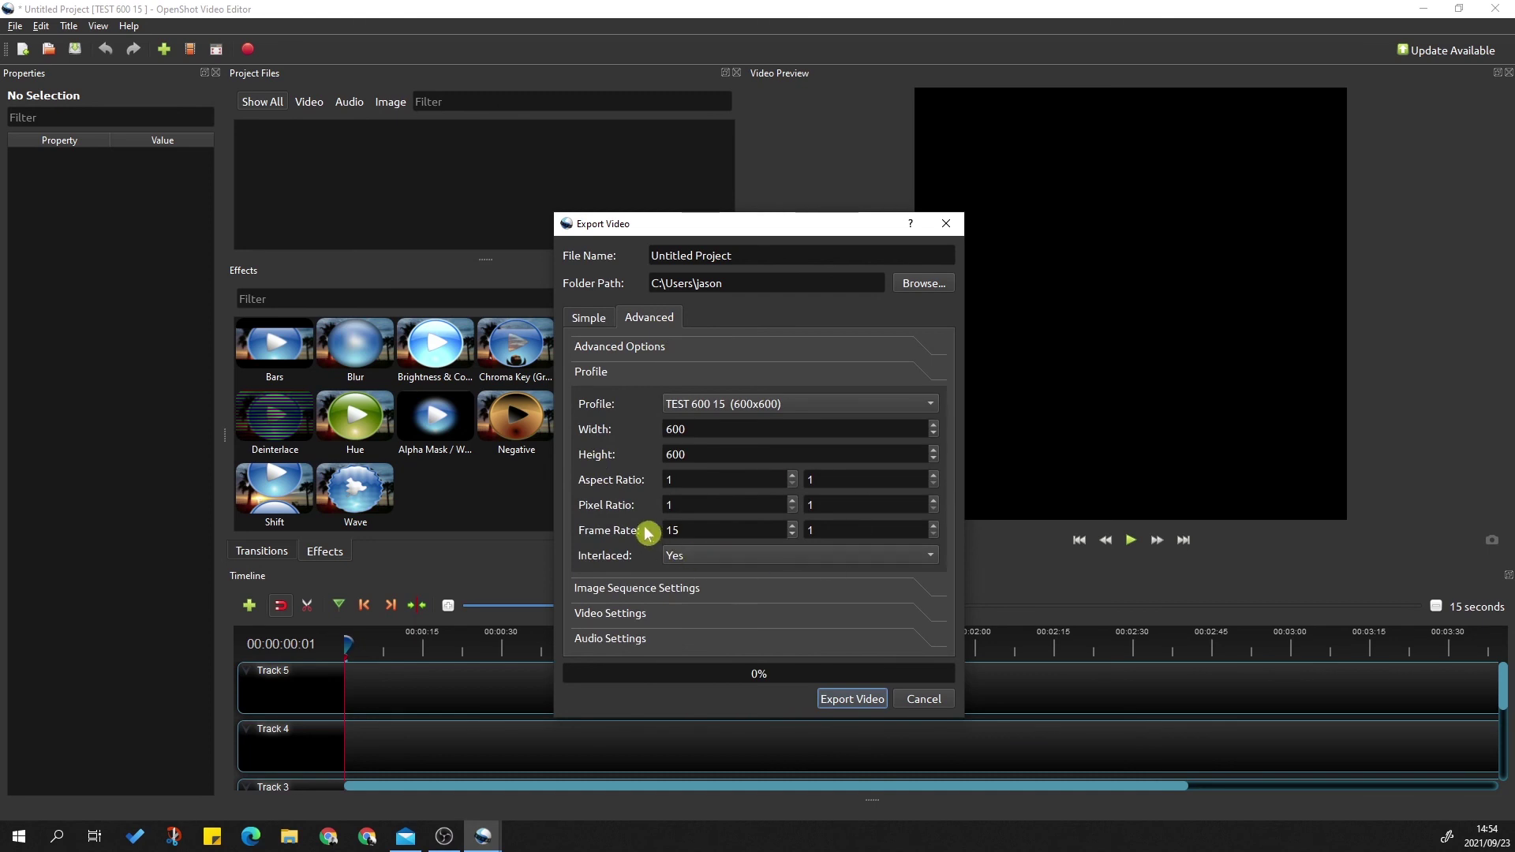
click(619, 613)
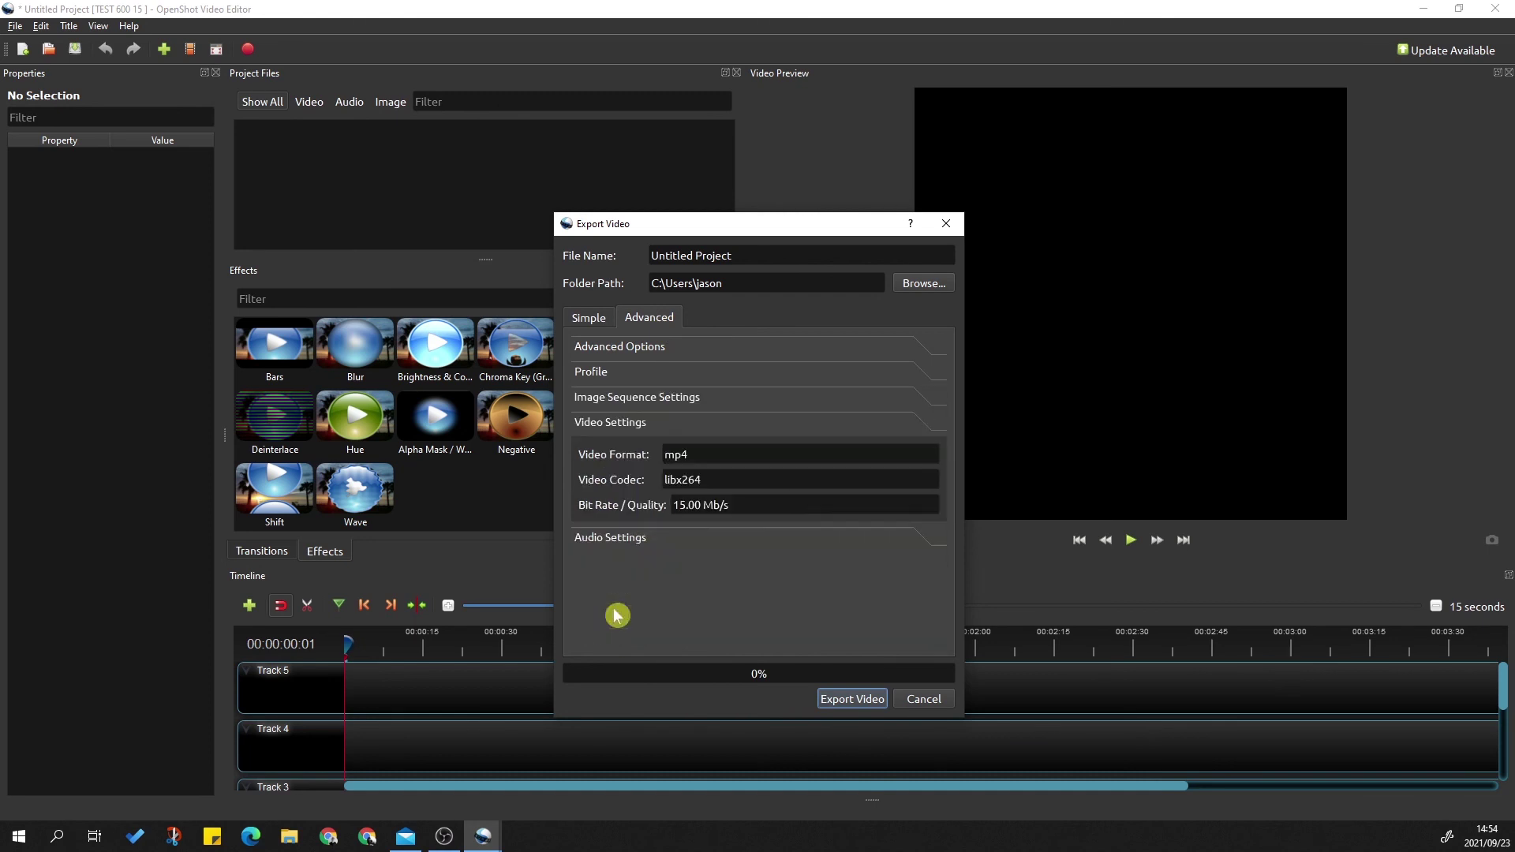
click(606, 404)
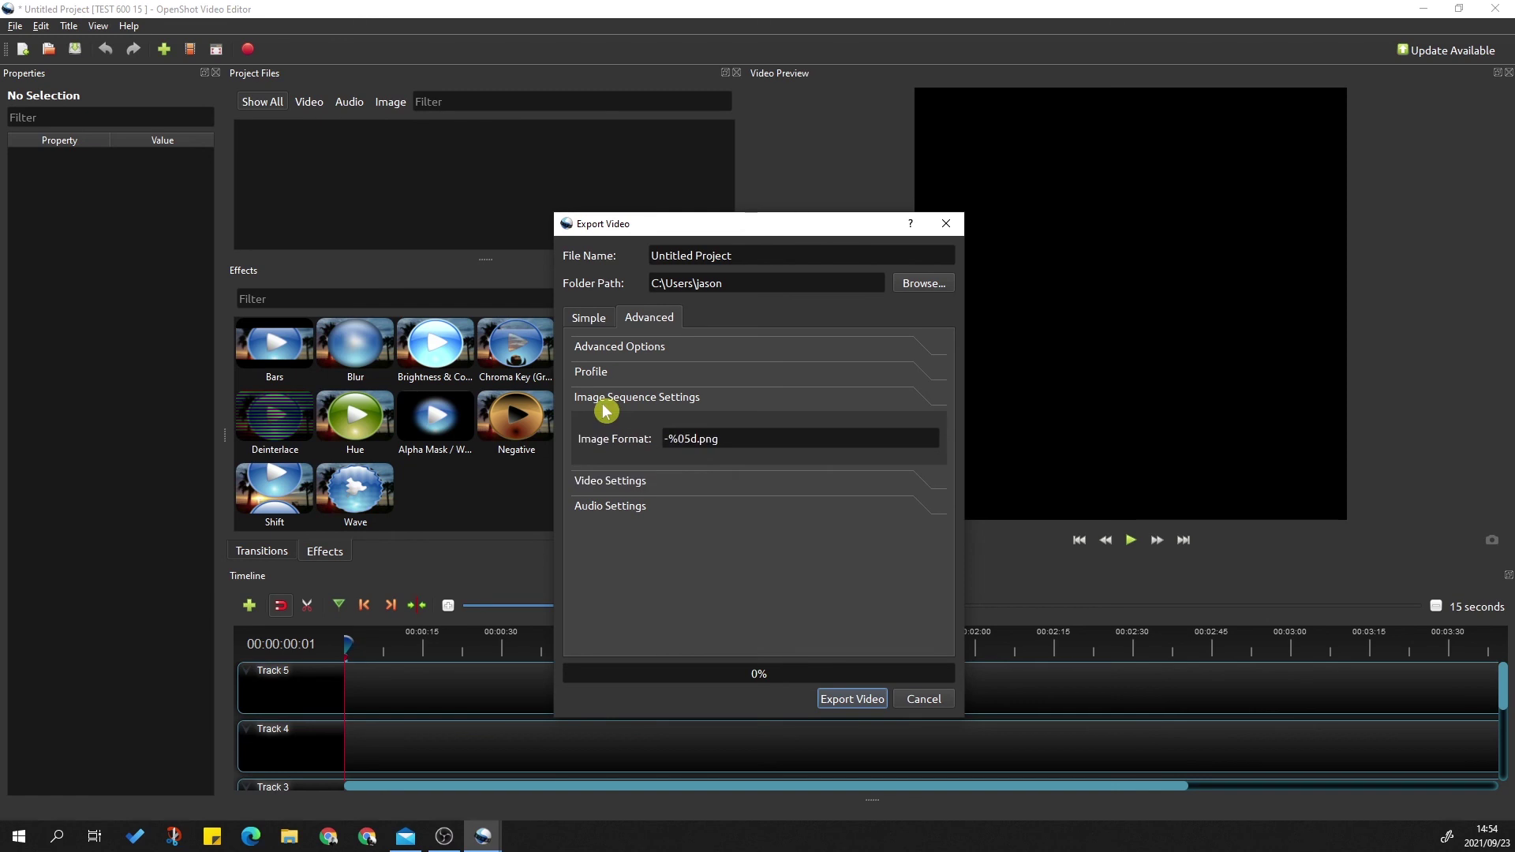
click(593, 481)
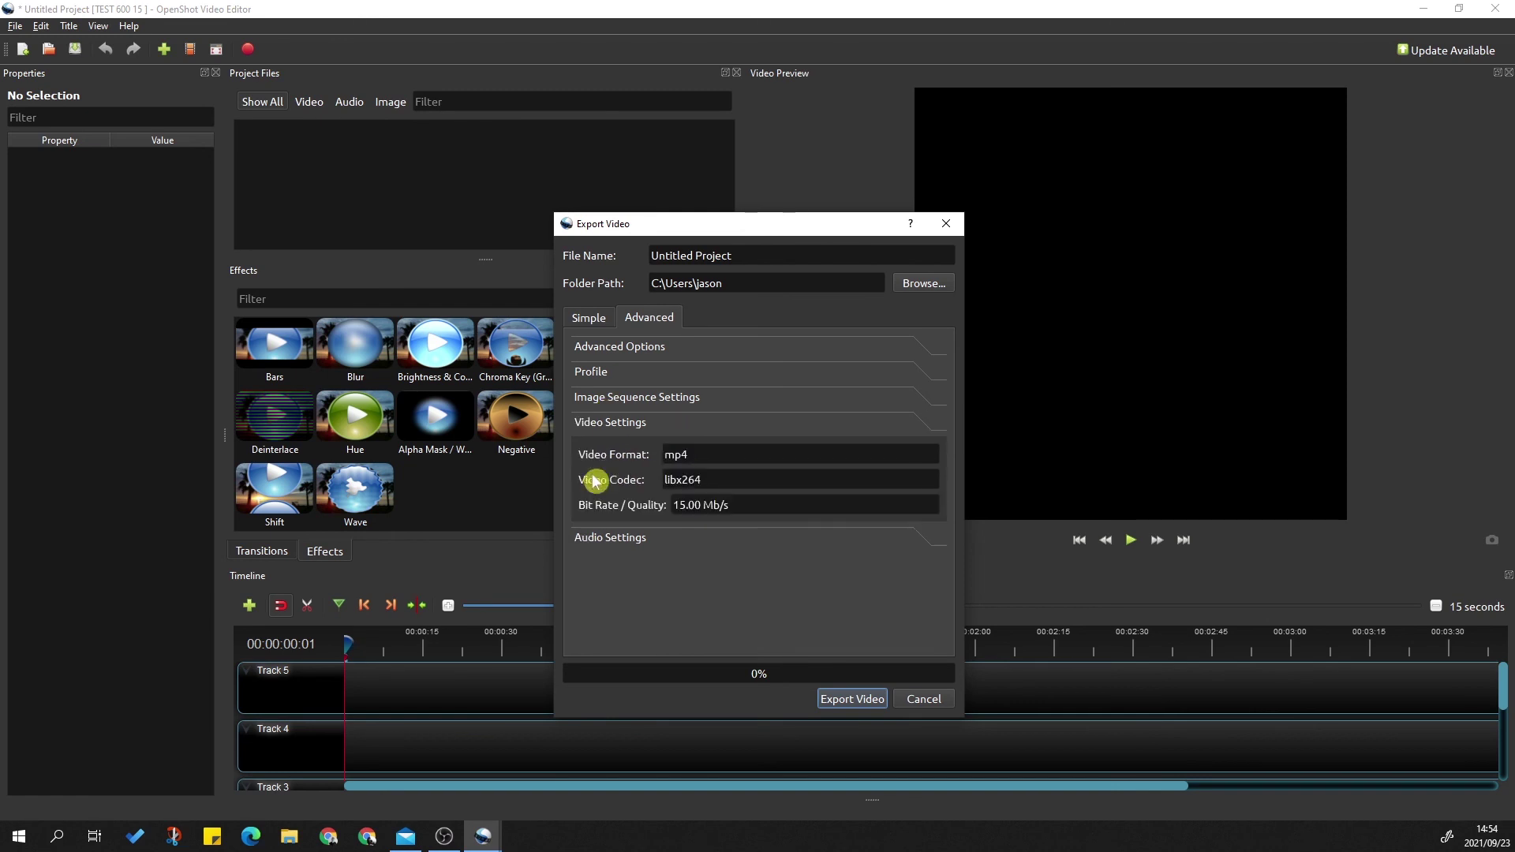
click(586, 371)
click(618, 351)
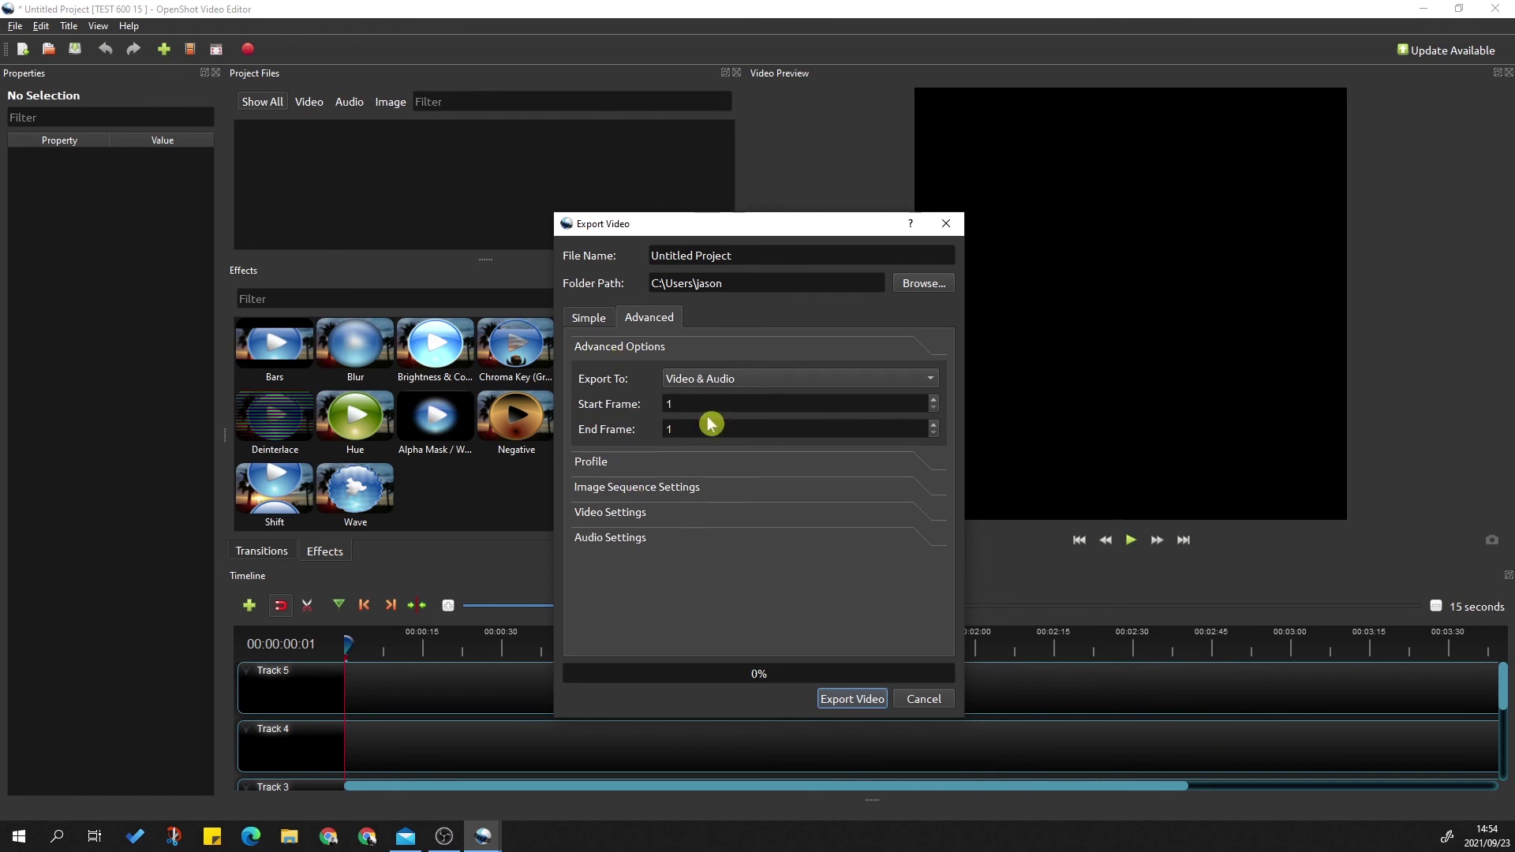
click(599, 466)
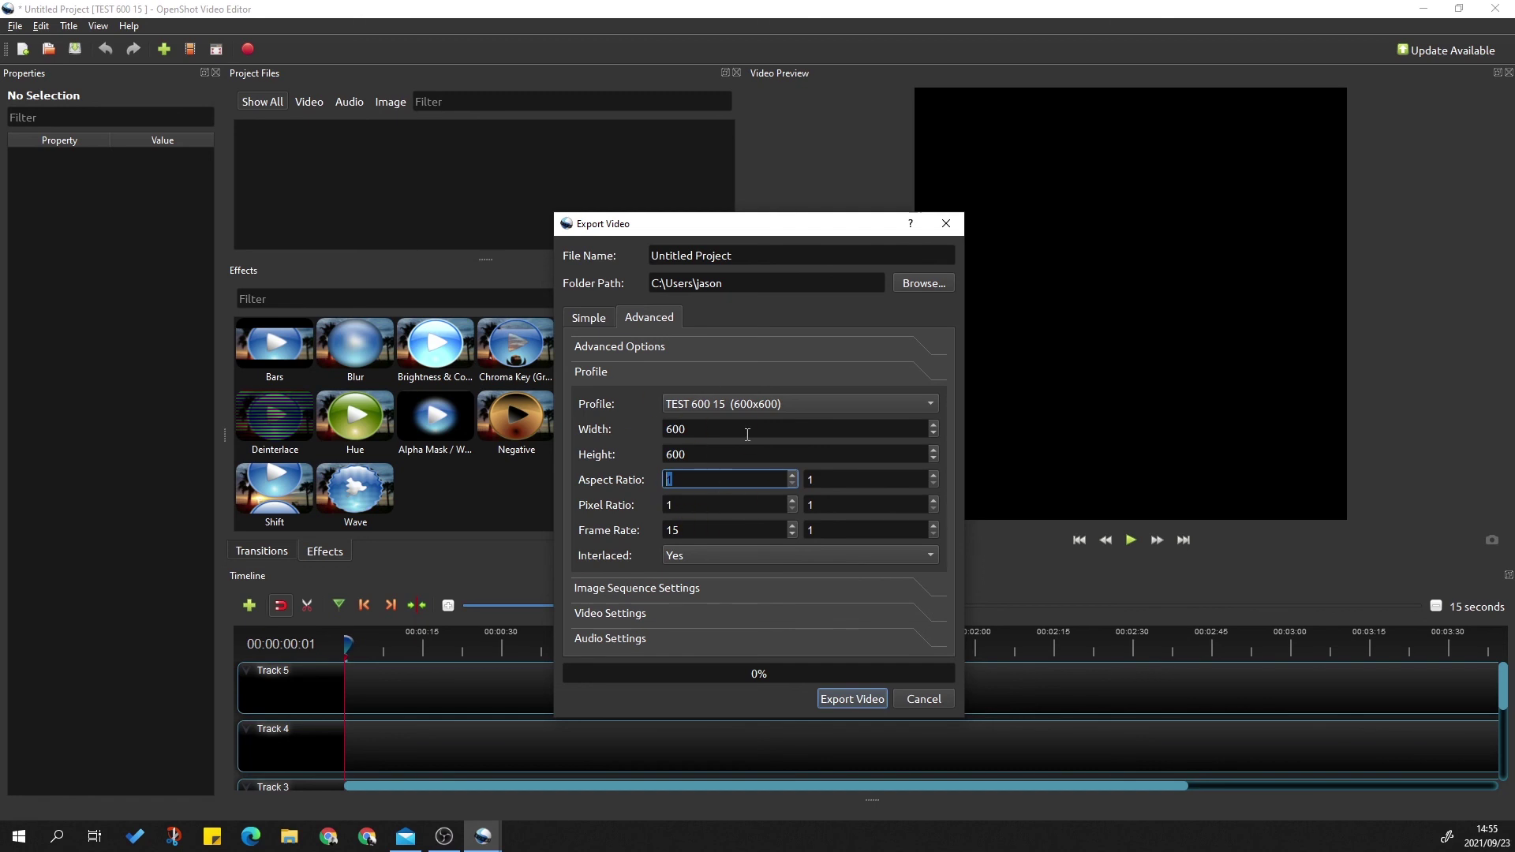
click(925, 700)
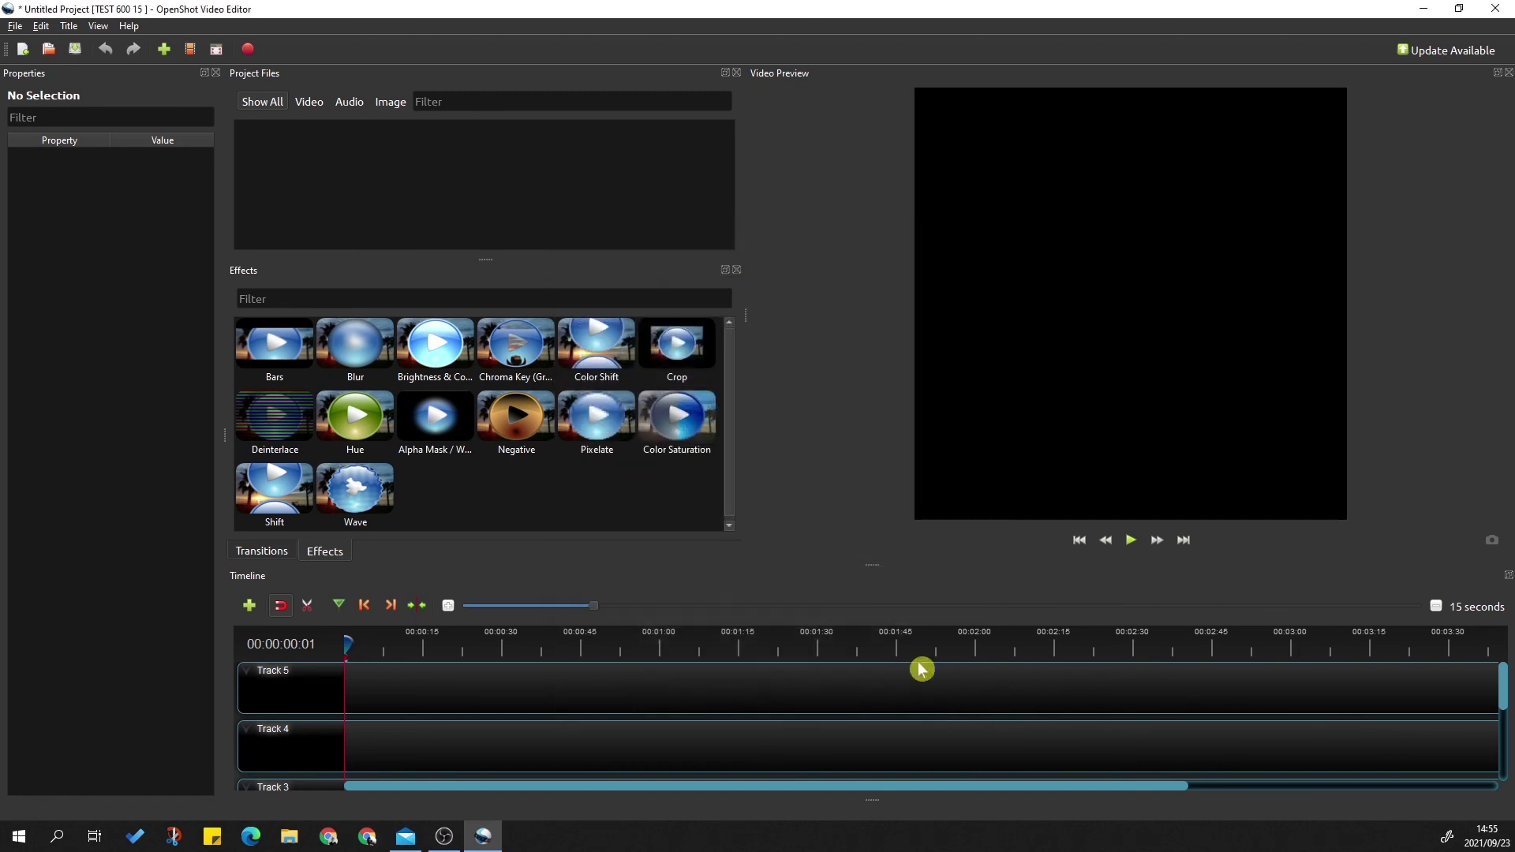